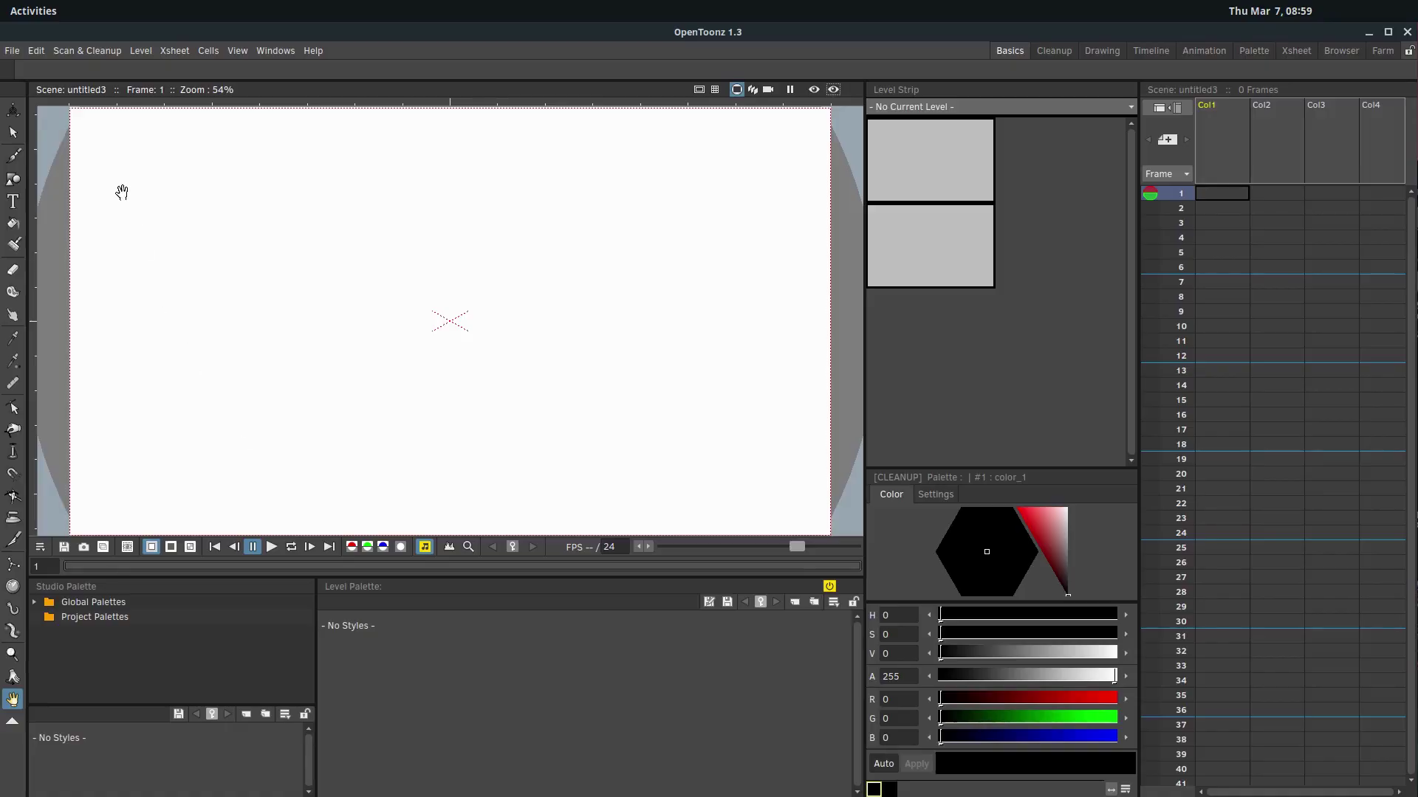
# Draw a curved black wave stroke across the canvas with the Brush, then glance at the File menu.
pyautogui.click(14, 156)
pyautogui.moveTo(181, 353)
pyautogui.mouseDown()
pyautogui.moveTo(250, 213)
pyautogui.moveTo(603, 301)
pyautogui.mouseUp()
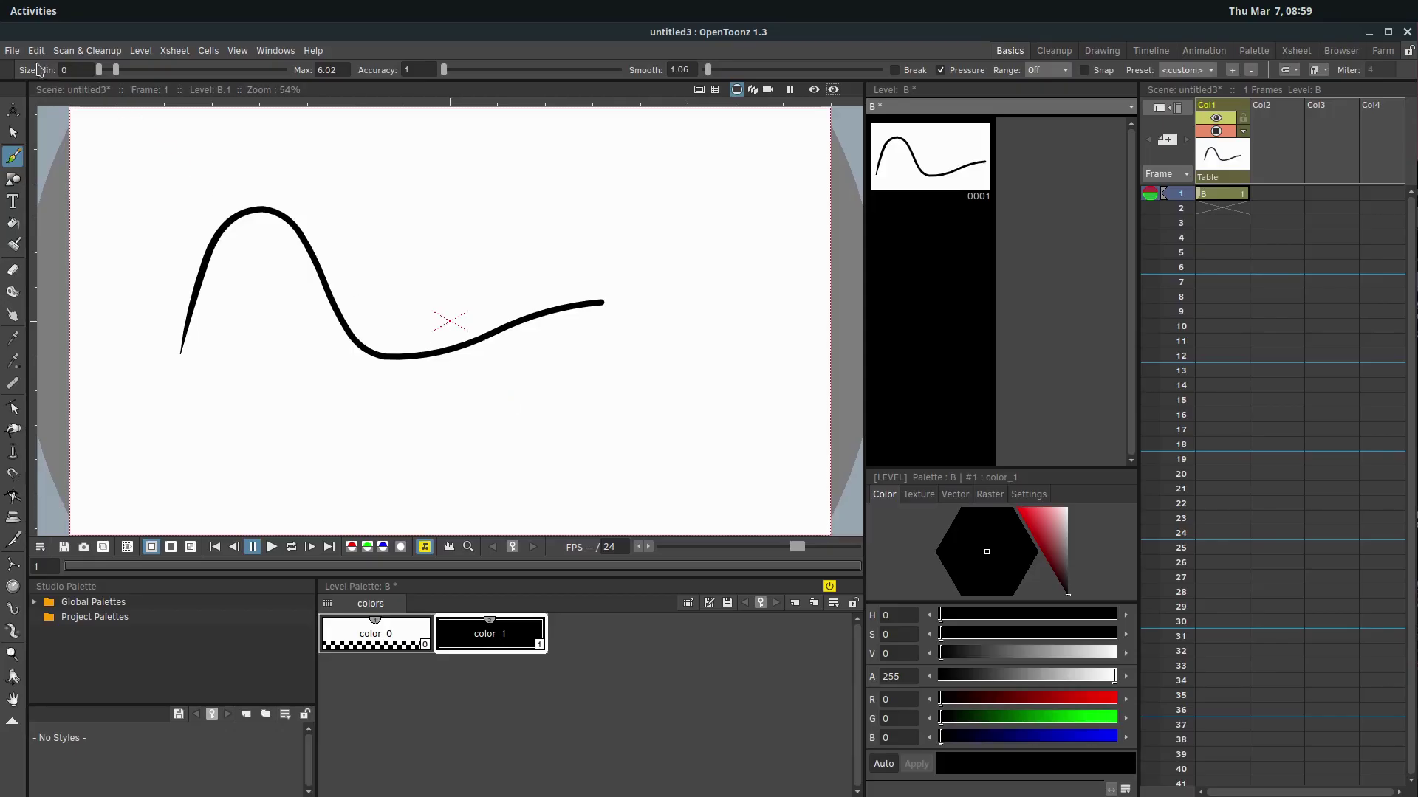
pyautogui.click(12, 50)
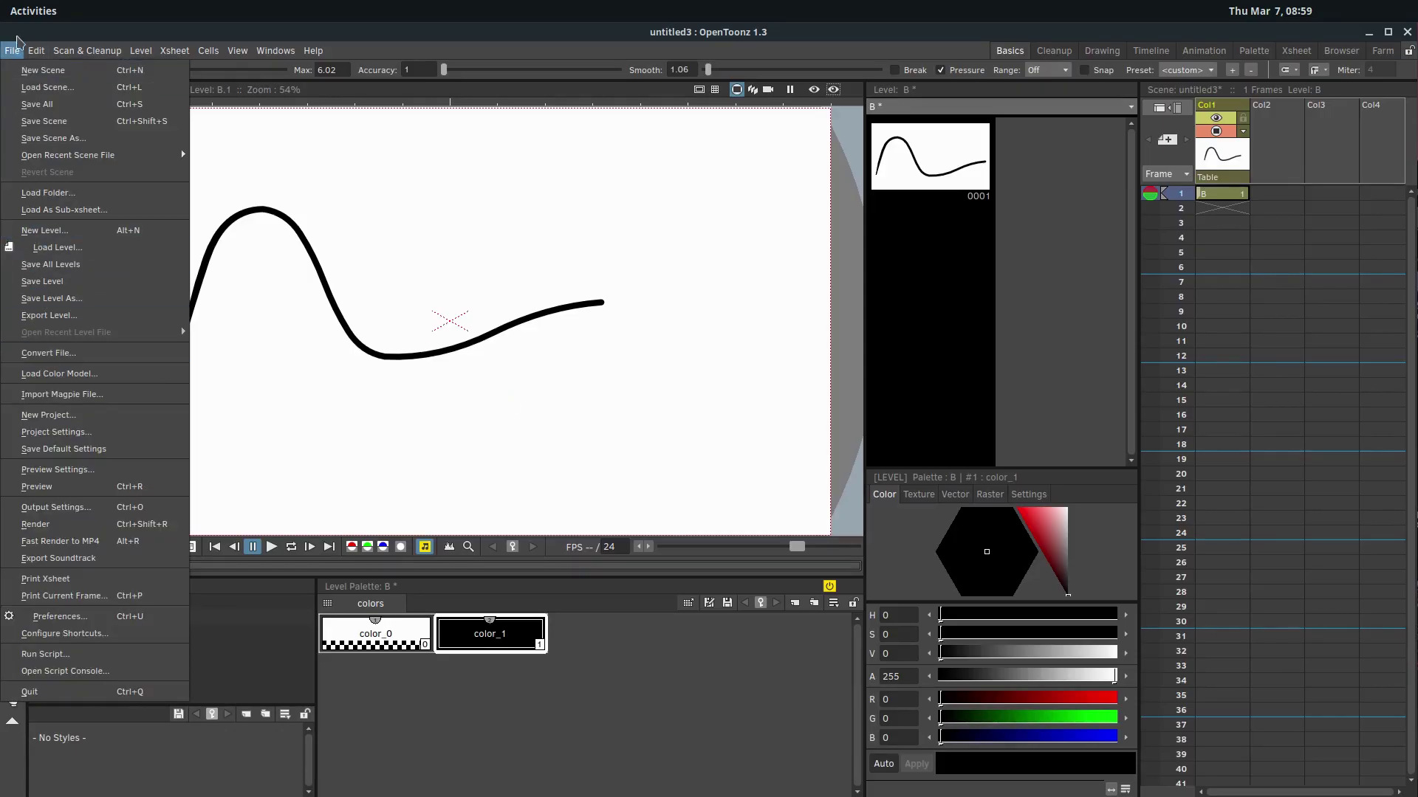
pyautogui.click(13, 52)
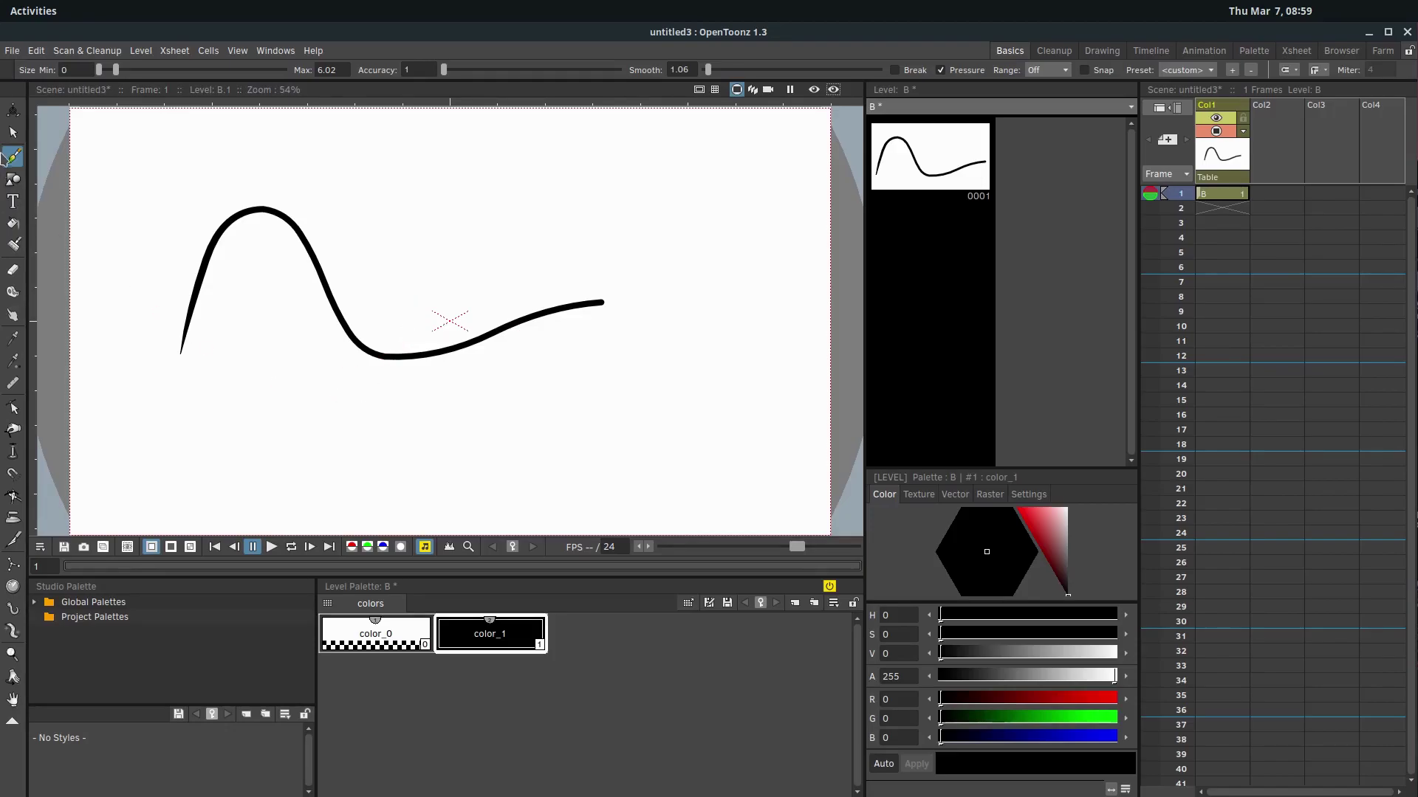
# Preview the eraser, tape, colour picker and pinch tools, ending back on the Brush.
pyautogui.click(13, 203)
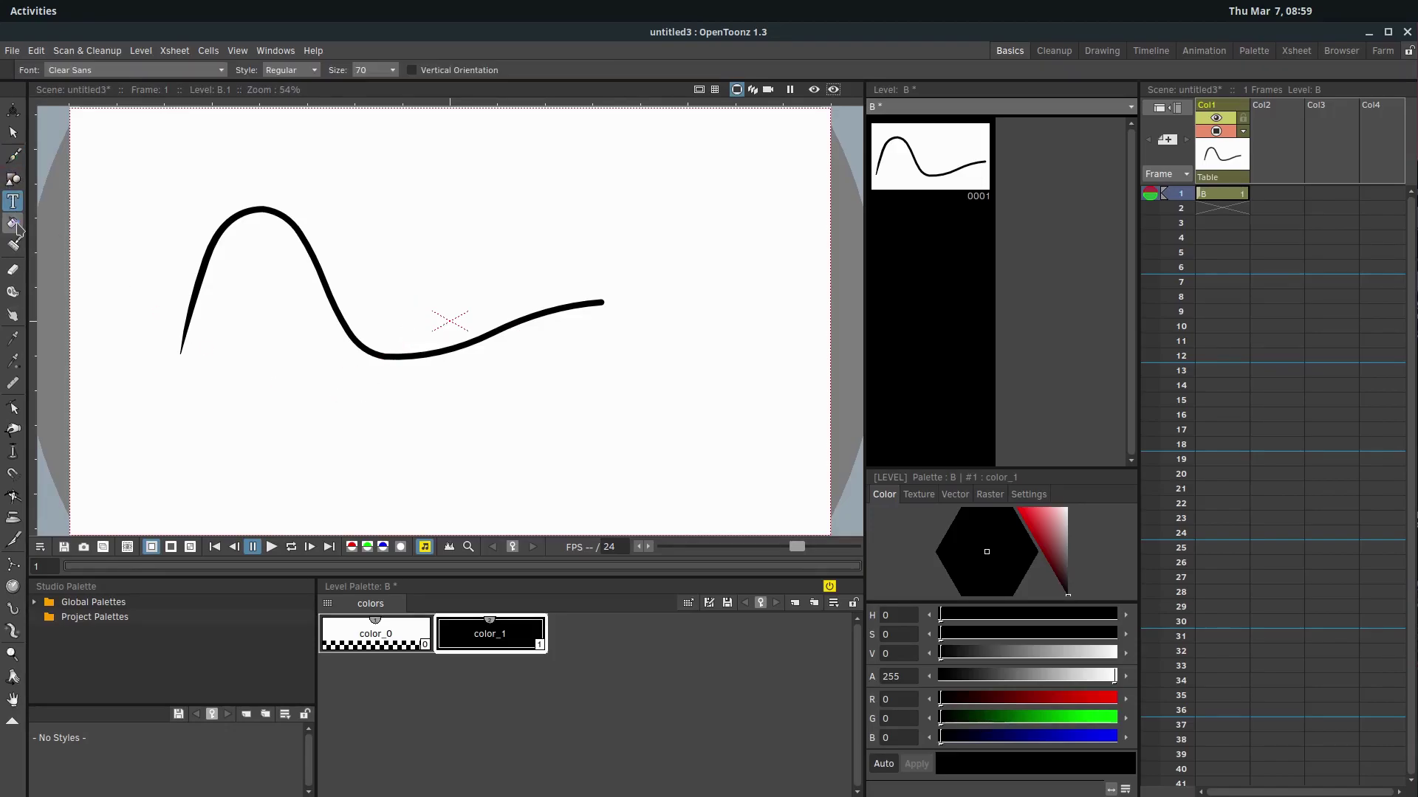
pyautogui.click(12, 224)
pyautogui.click(13, 245)
pyautogui.click(14, 272)
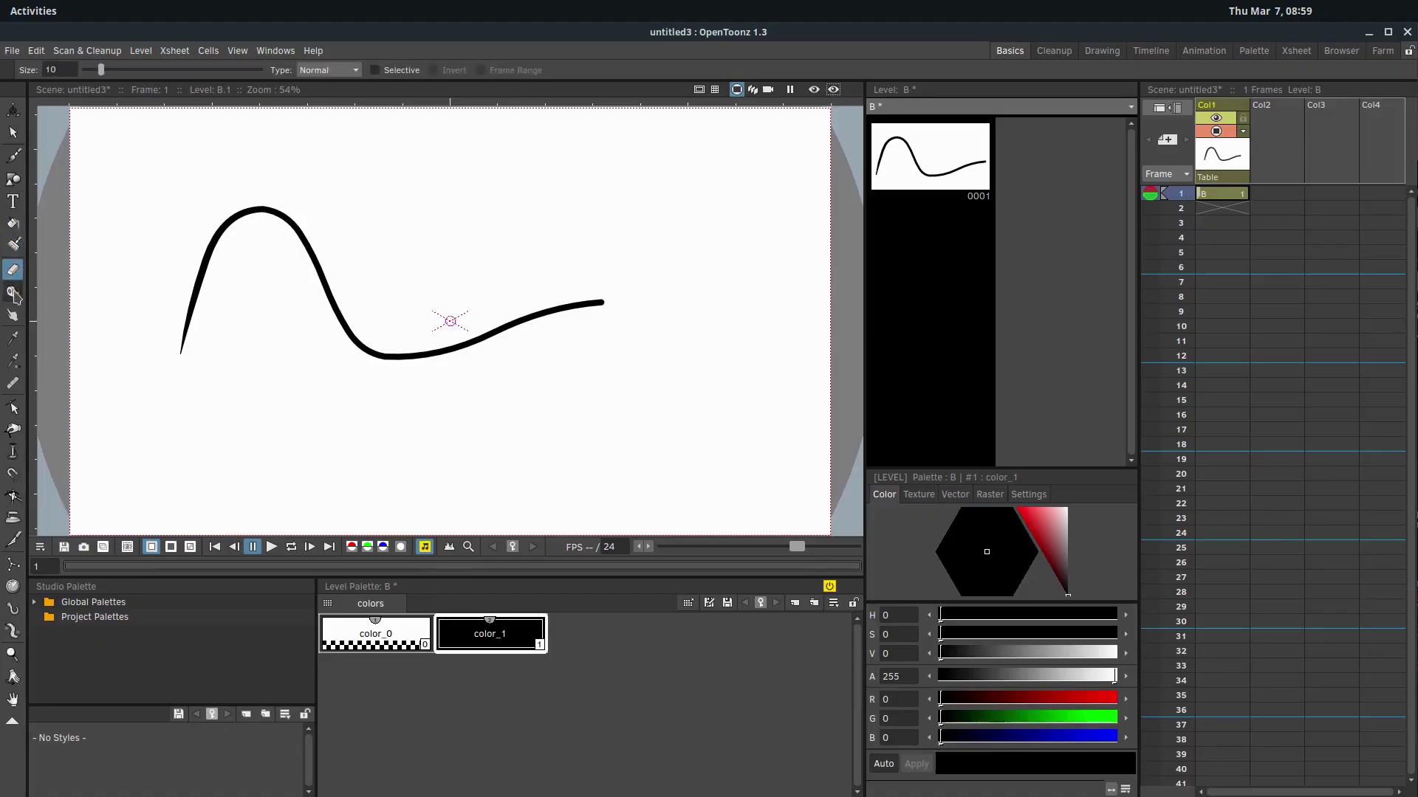
pyautogui.click(13, 292)
pyautogui.click(13, 157)
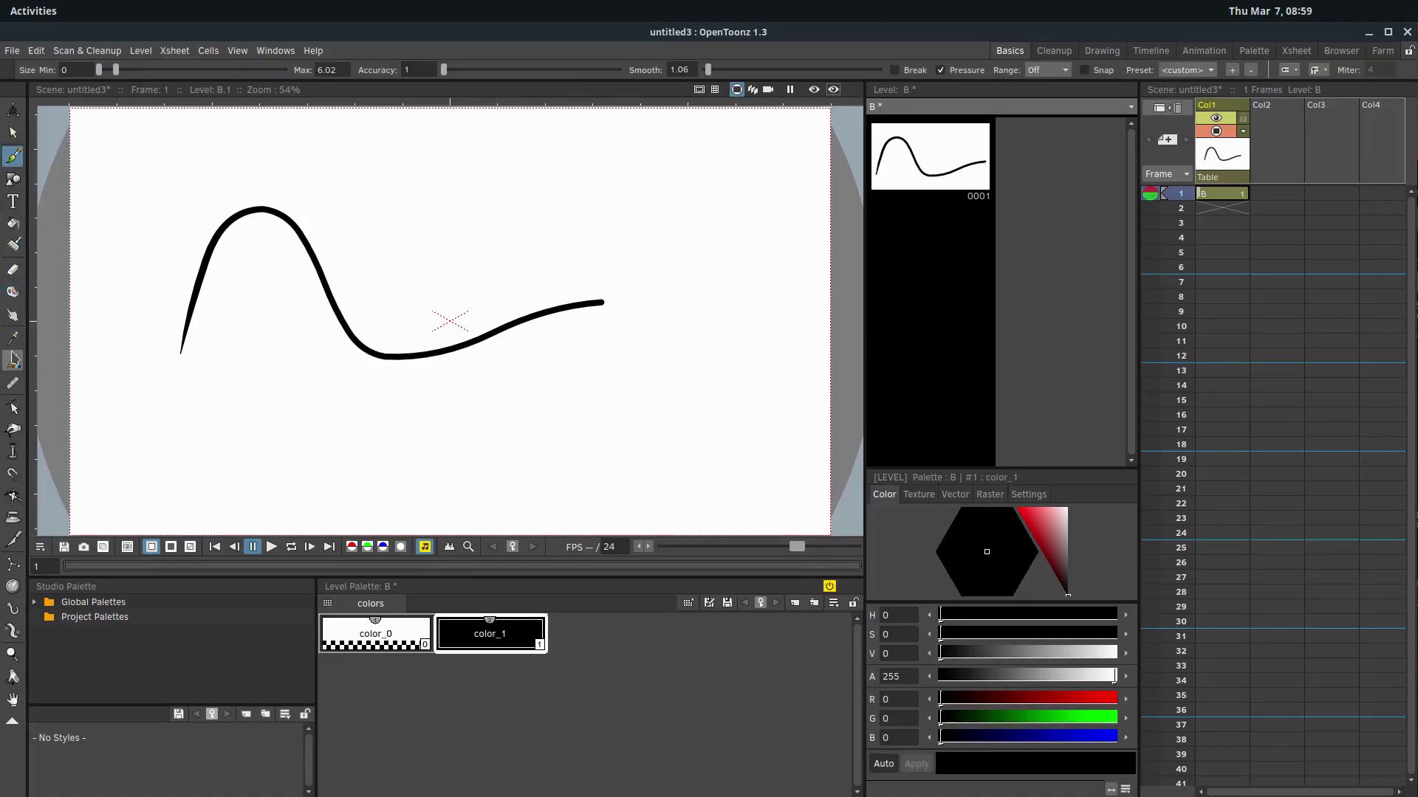
pyautogui.click(12, 361)
pyautogui.click(13, 409)
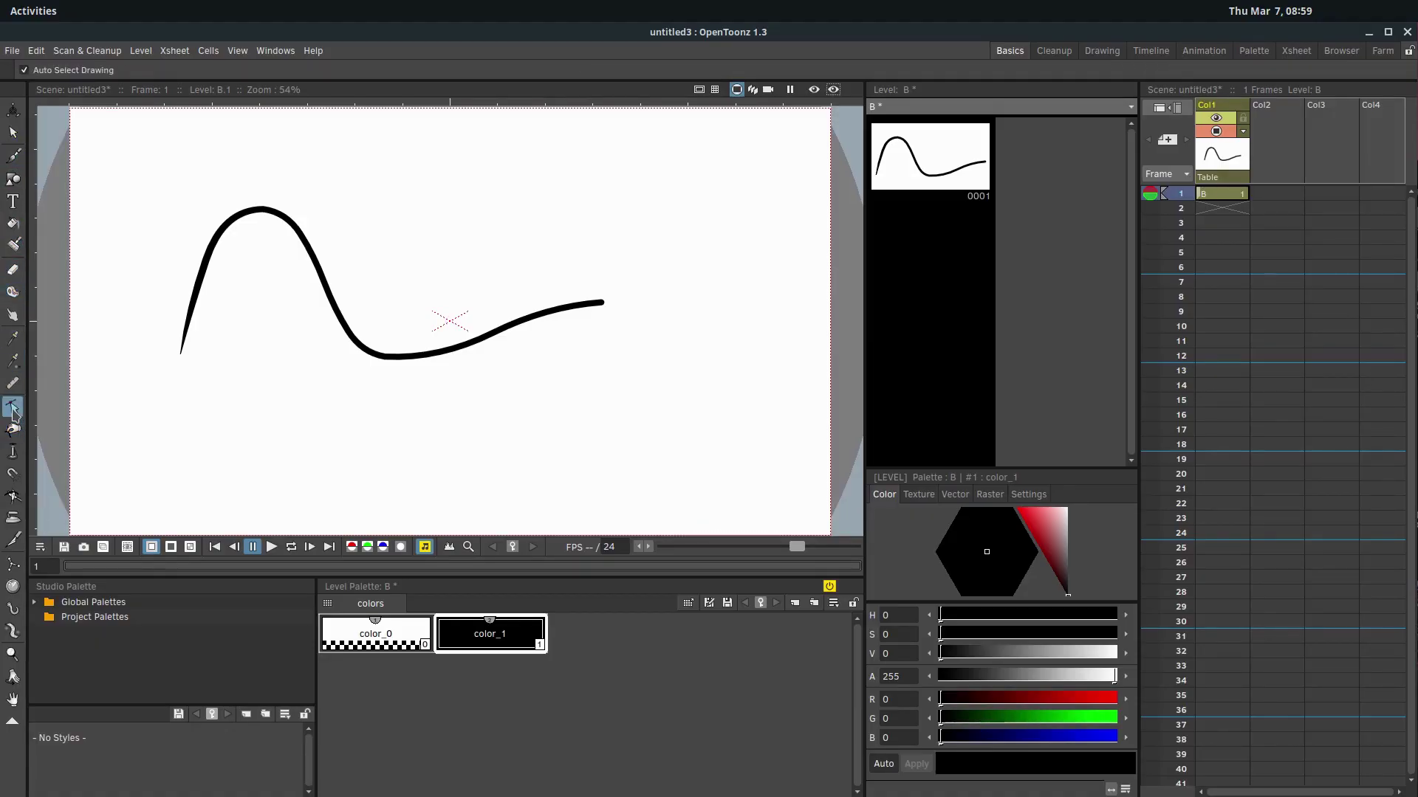
pyautogui.click(13, 158)
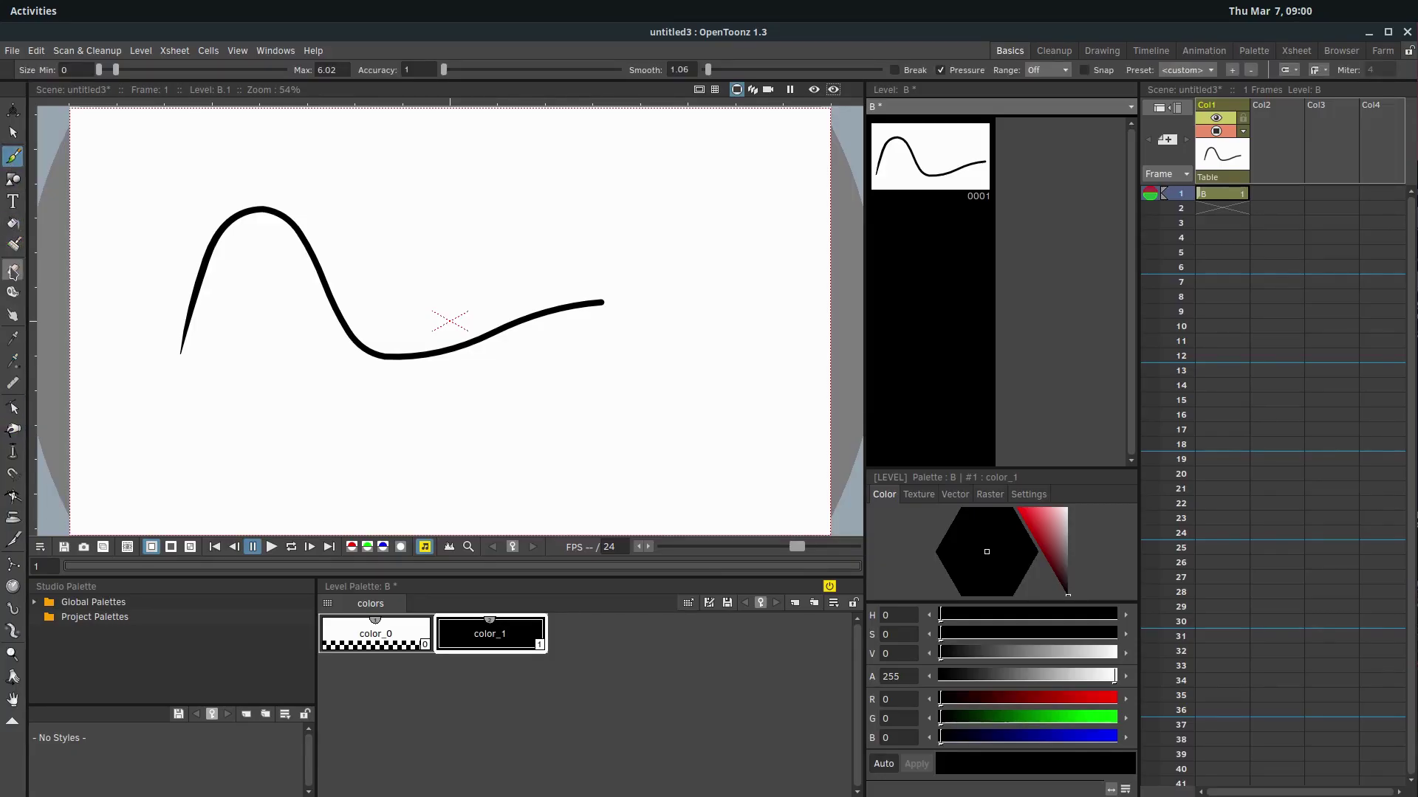
# Draw four more strokes, including a thick diagonal one at max size 51.81 and a thin hook at 10.84.
pyautogui.moveTo(225, 411)
pyautogui.mouseDown()
pyautogui.moveTo(301, 447)
pyautogui.moveTo(585, 421)
pyautogui.mouseUp()
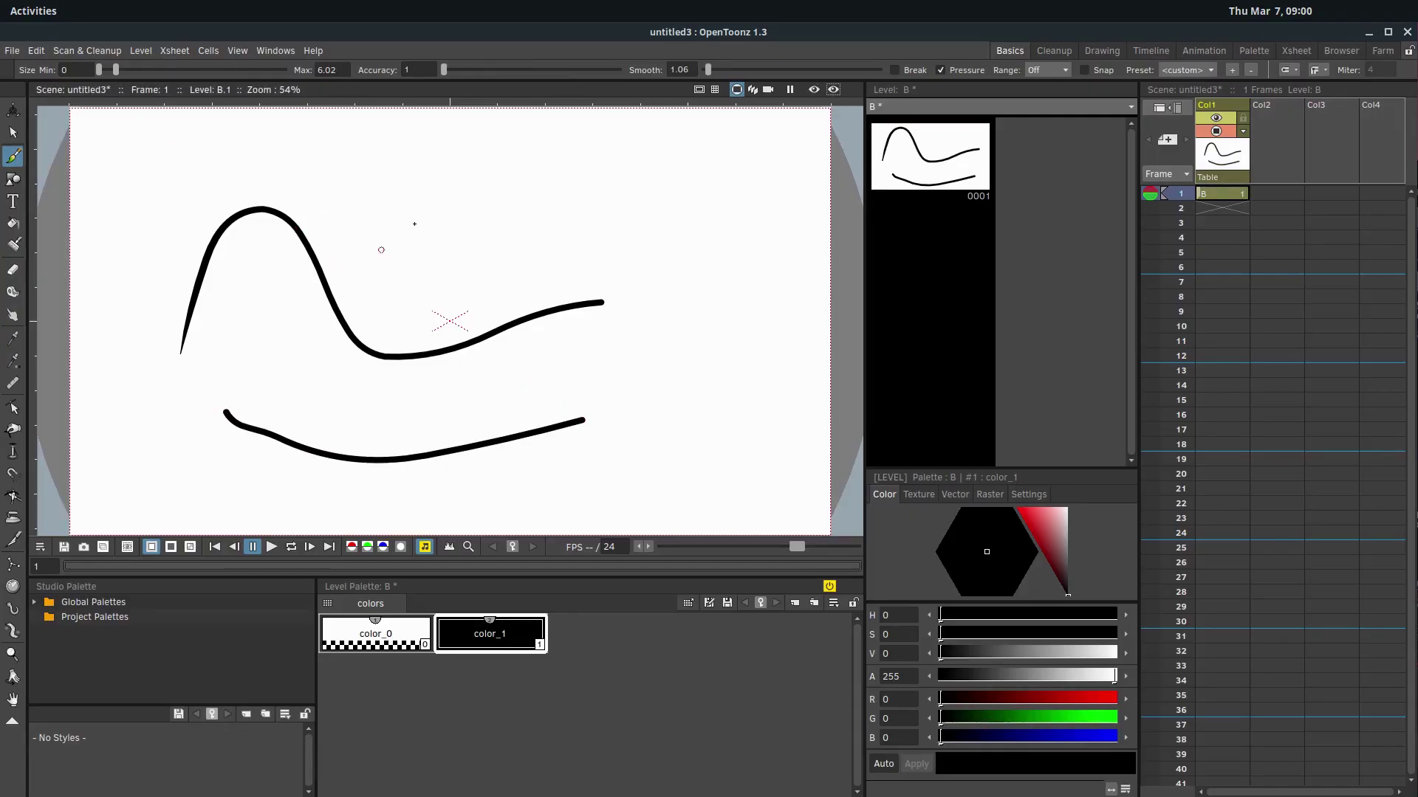
pyautogui.moveTo(556, 180)
pyautogui.mouseDown()
pyautogui.moveTo(669, 253)
pyautogui.moveTo(690, 327)
pyautogui.mouseUp()
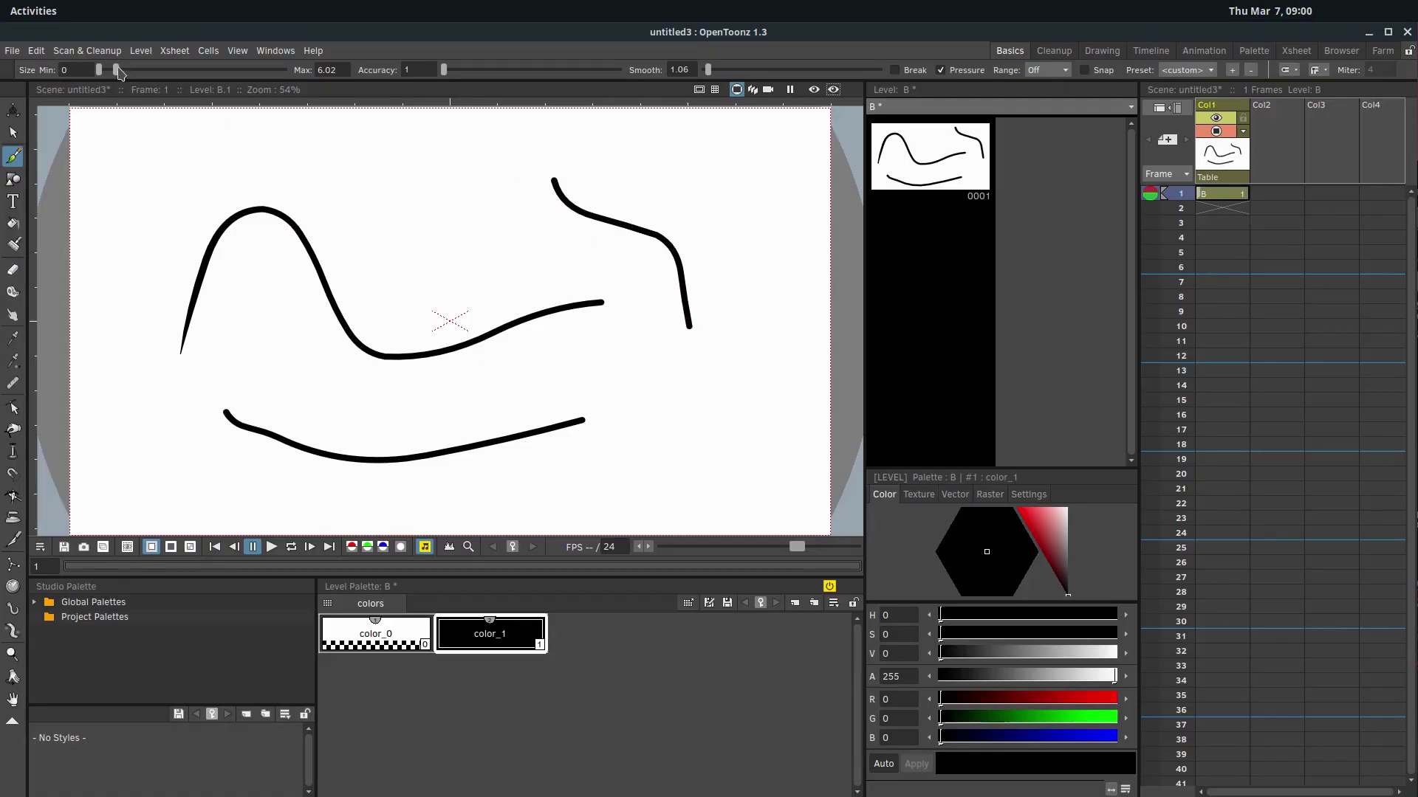
pyautogui.moveTo(120, 73); pyautogui.dragTo(200, 73)
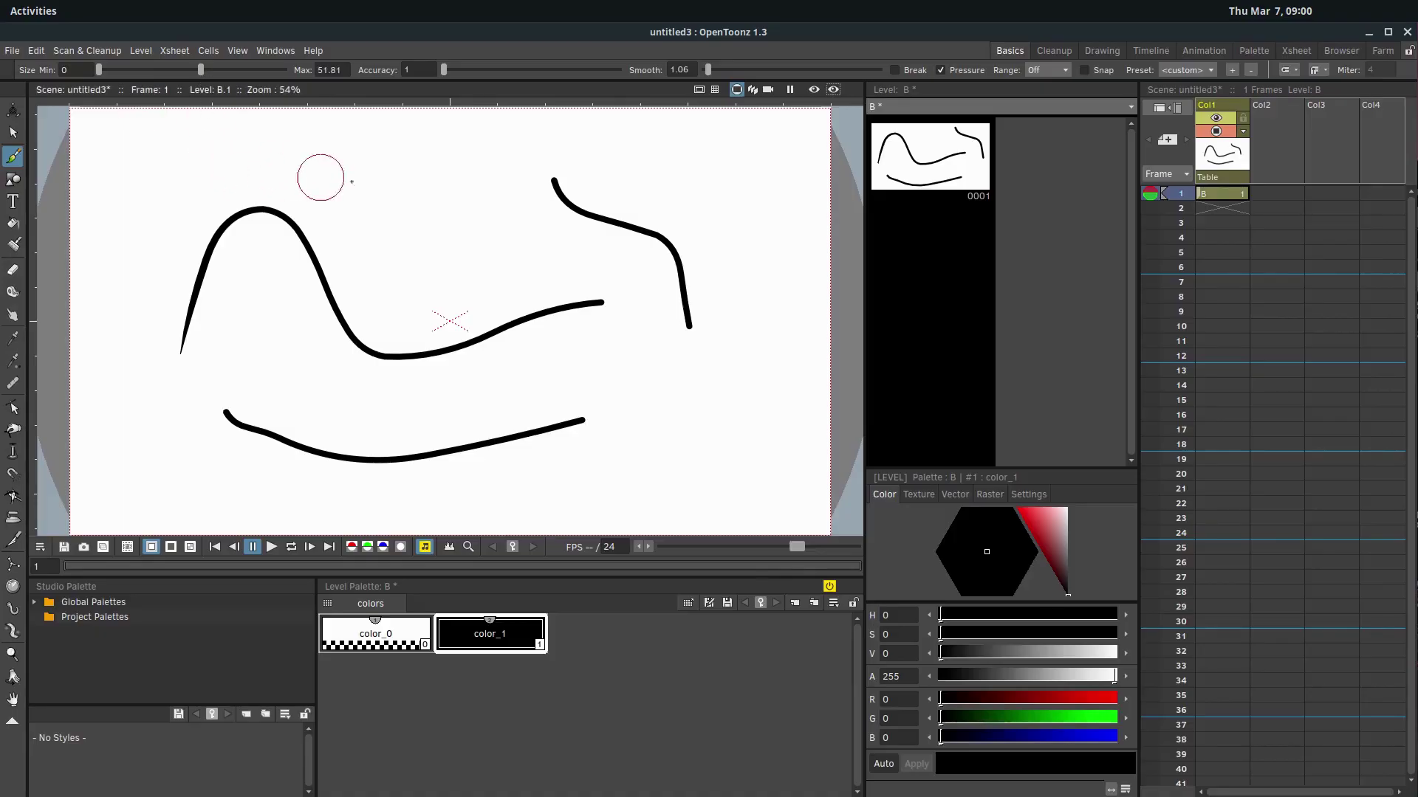
pyautogui.moveTo(373, 179)
pyautogui.mouseDown()
pyautogui.moveTo(380, 255)
pyautogui.moveTo(623, 370)
pyautogui.moveTo(702, 458)
pyautogui.mouseUp()
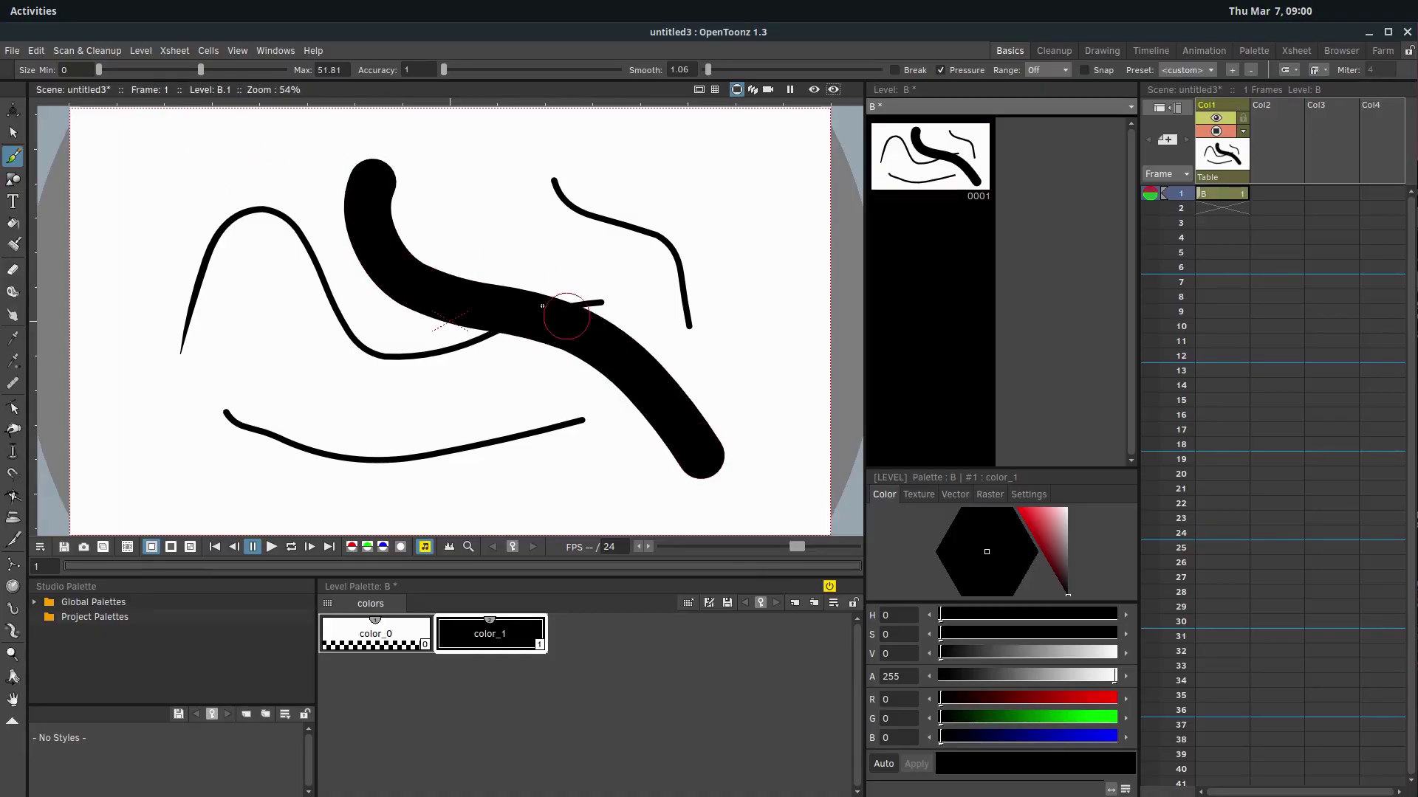
pyautogui.moveTo(201, 72); pyautogui.dragTo(121, 82)
pyautogui.moveTo(207, 216)
pyautogui.mouseDown()
pyautogui.moveTo(194, 310)
pyautogui.moveTo(286, 367)
pyautogui.mouseUp()
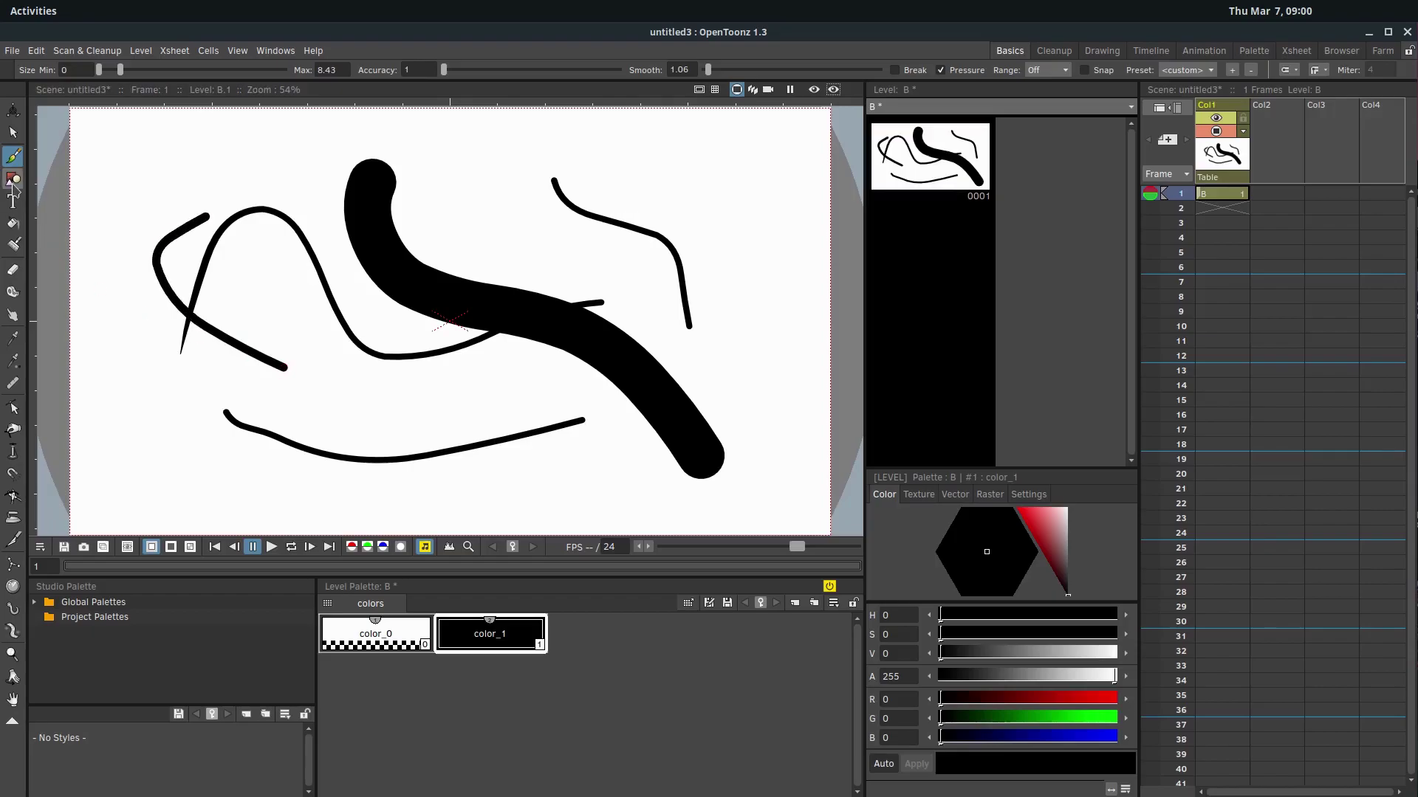
# With the Geometric tool set to Rectangle at thickness 3.4, draw a thin rectangle near the top.
pyautogui.click(13, 181)
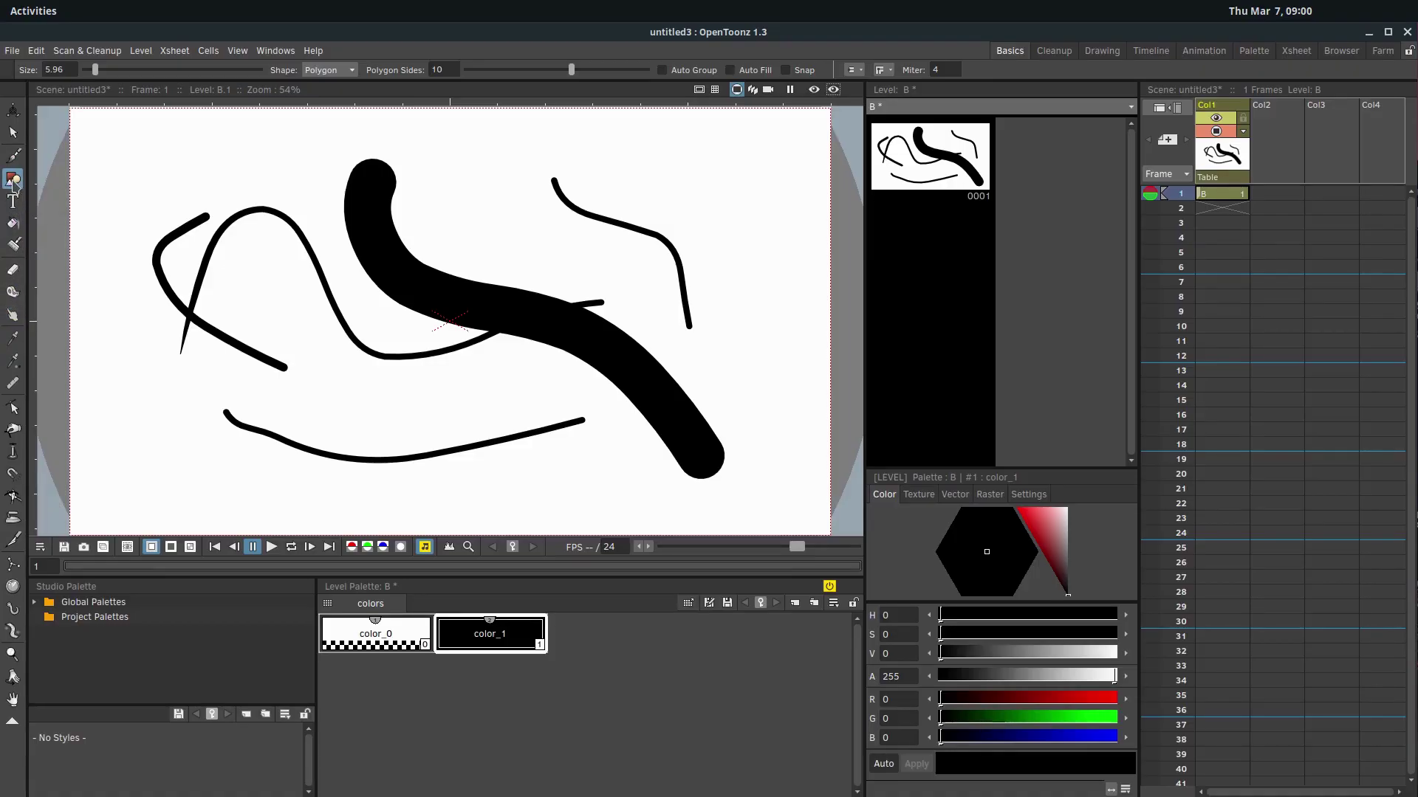
pyautogui.click(329, 70)
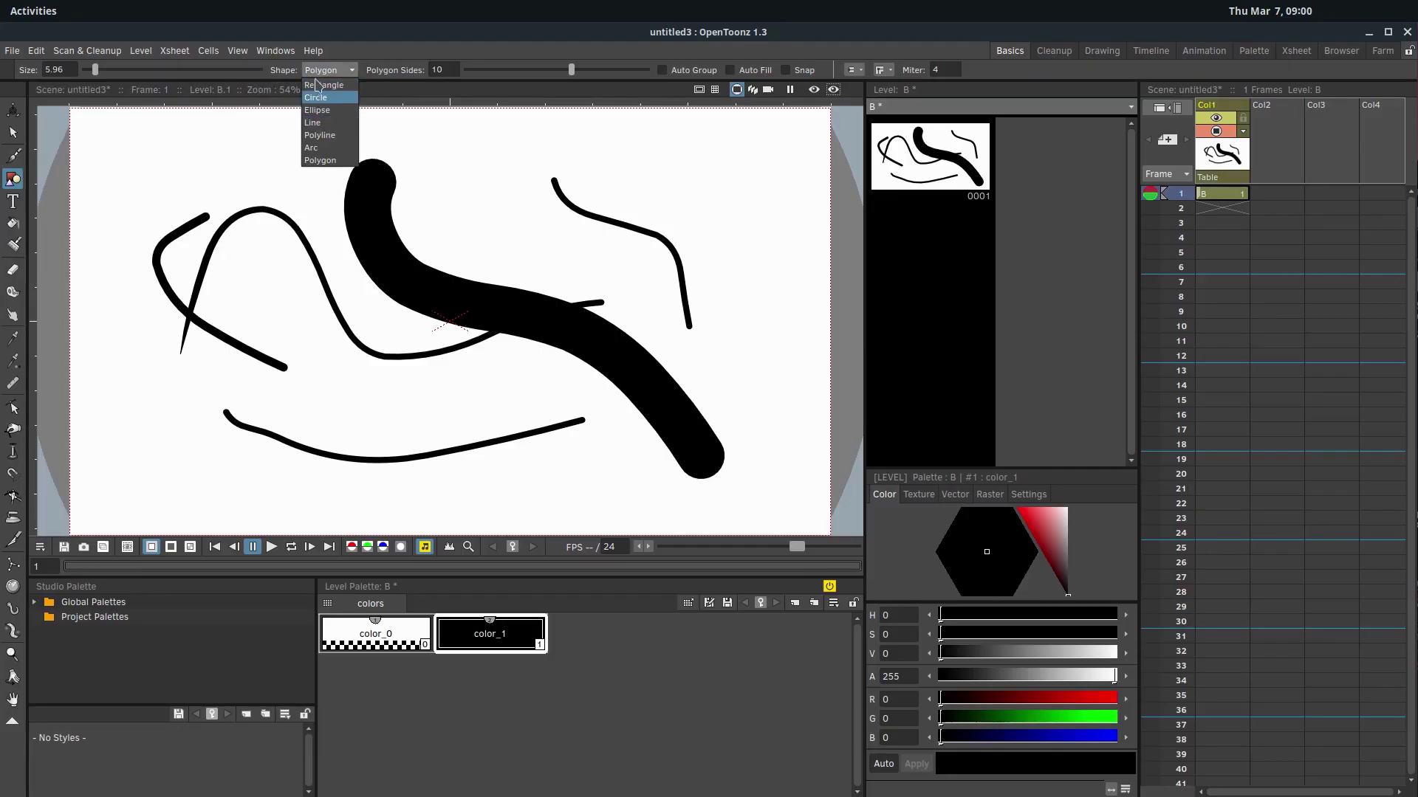
pyautogui.click(325, 98)
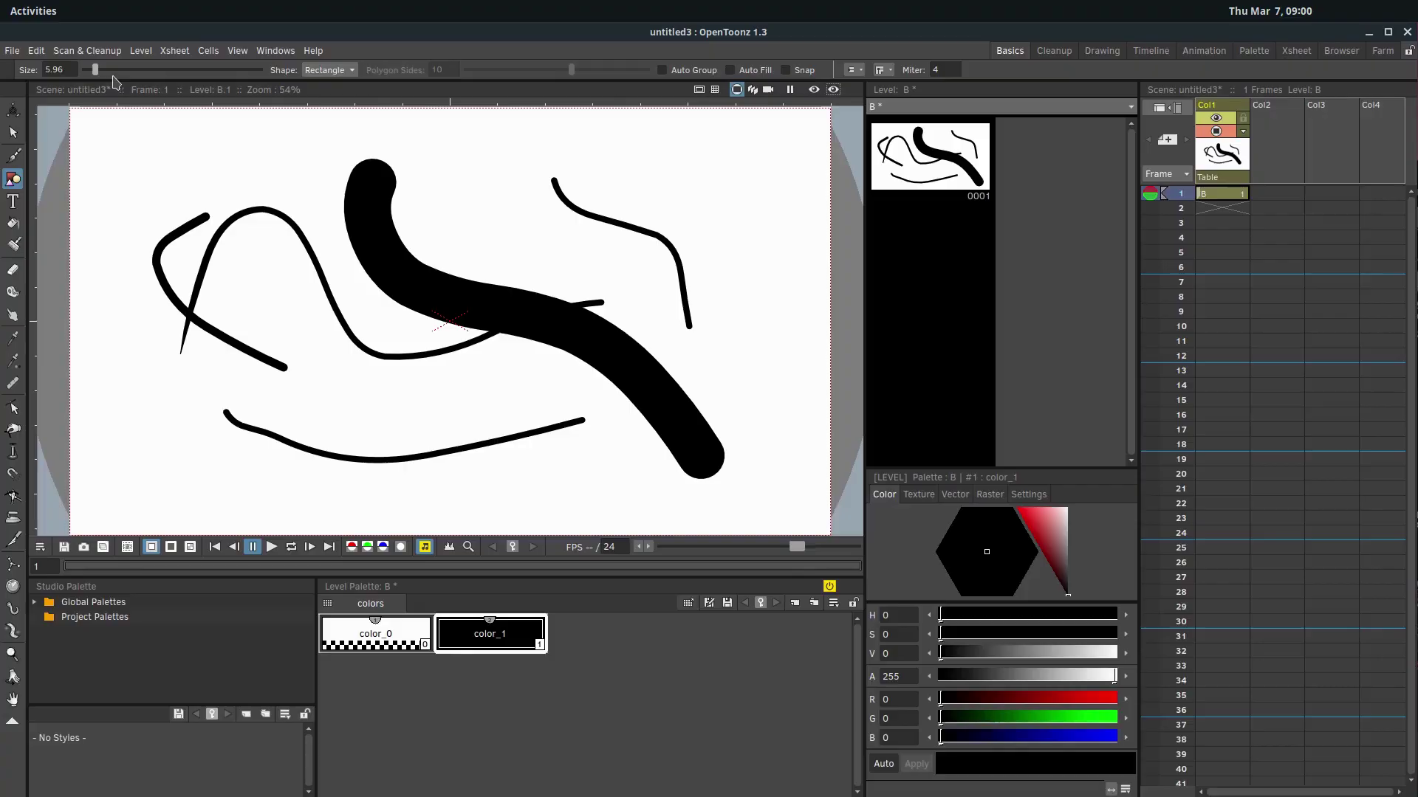
pyautogui.moveTo(96, 70); pyautogui.dragTo(90, 70)
pyautogui.moveTo(465, 152); pyautogui.dragTo(646, 223)
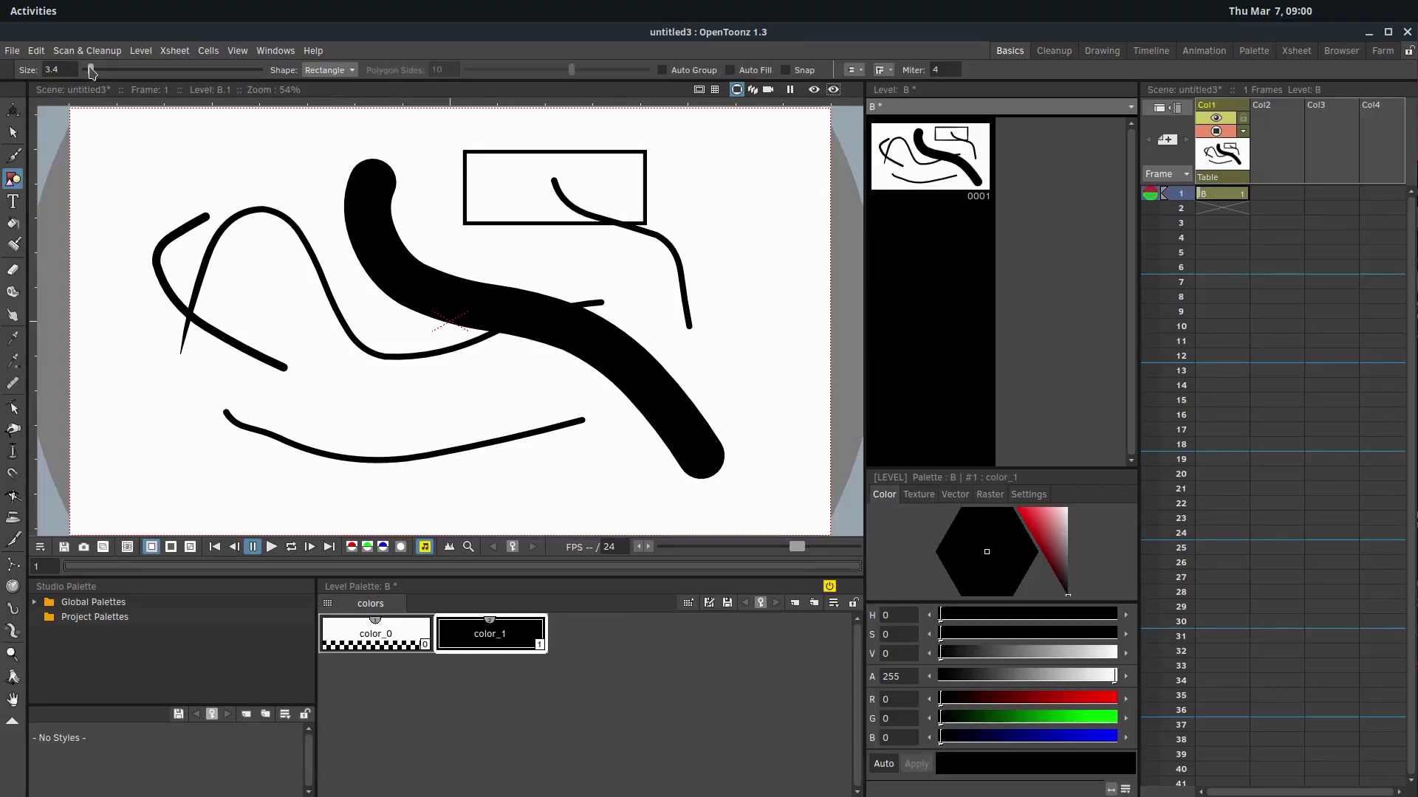
# Draw a thick square frame at thickness 38.72, then a thick black ring with the Circle shape.
pyautogui.moveTo(91, 70); pyautogui.dragTo(152, 70)
pyautogui.moveTo(120, 168); pyautogui.dragTo(283, 308)
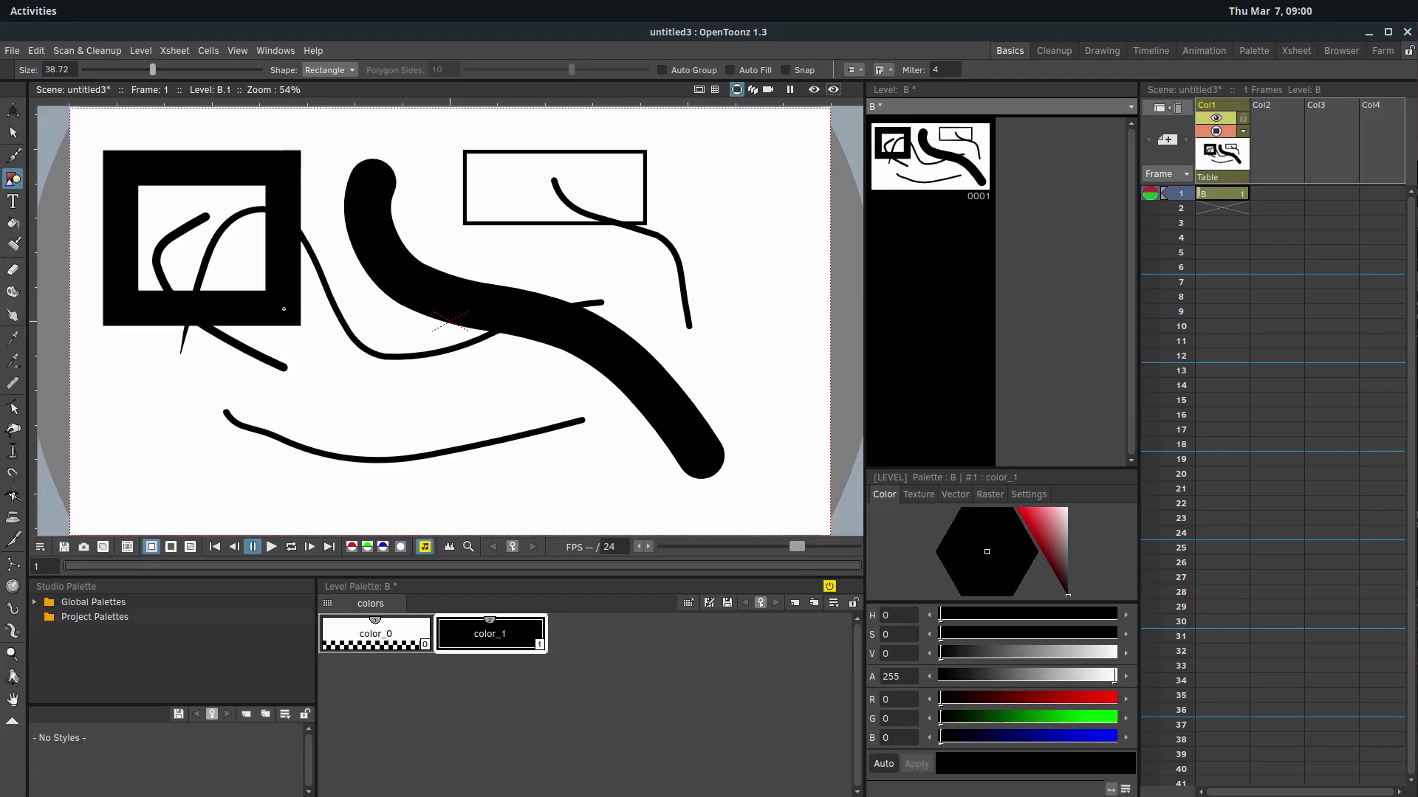
pyautogui.click(329, 69)
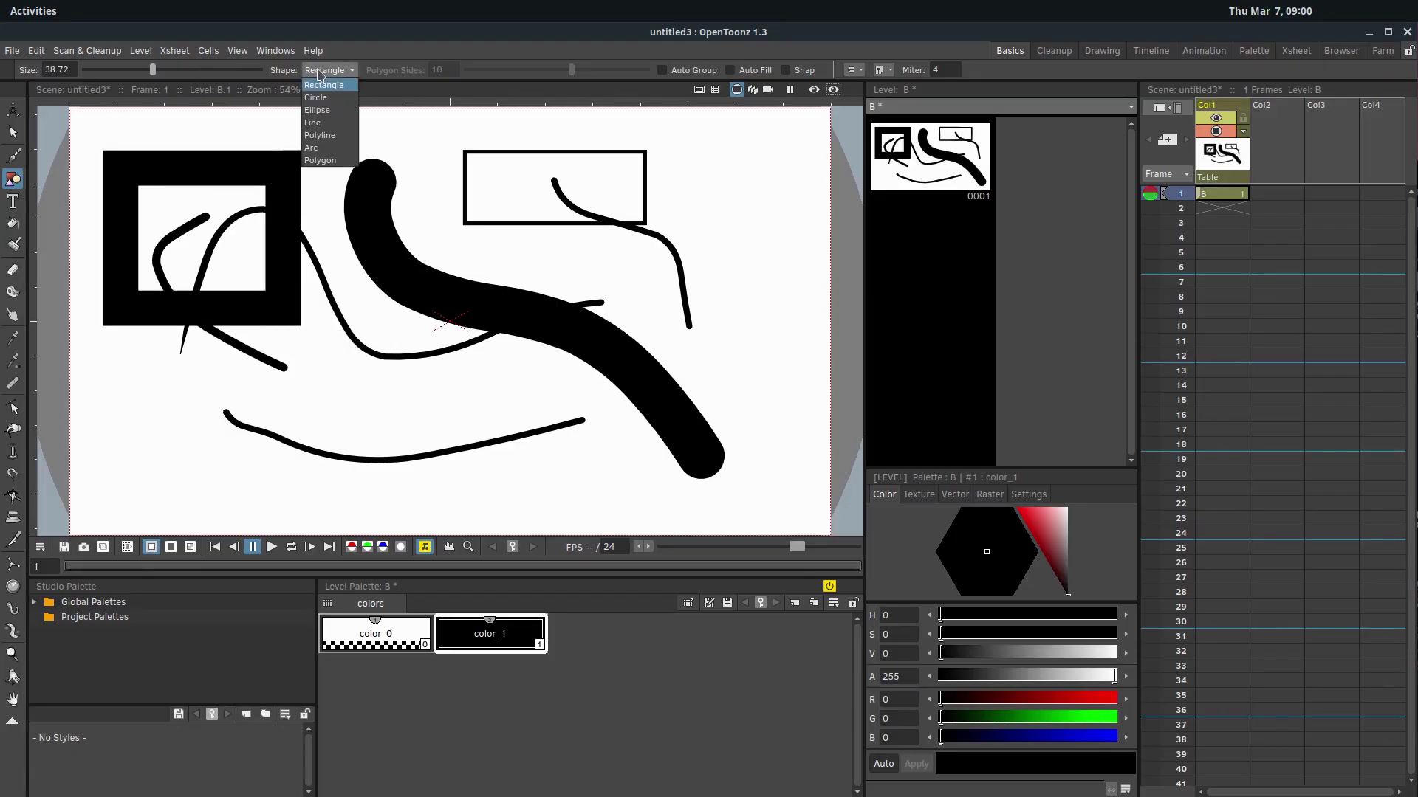
pyautogui.click(325, 83)
pyautogui.moveTo(600, 215); pyautogui.dragTo(635, 242)
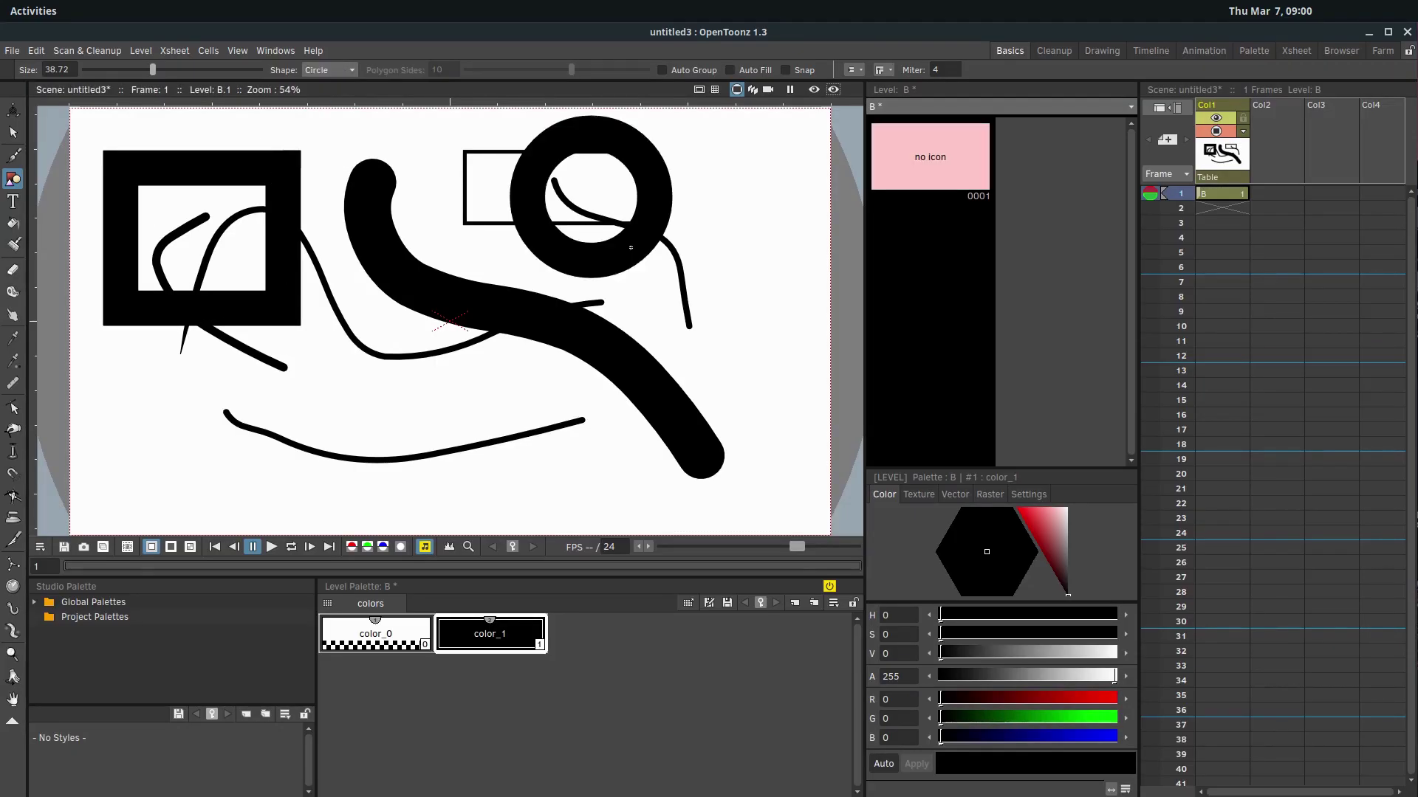
pyautogui.click(317, 71)
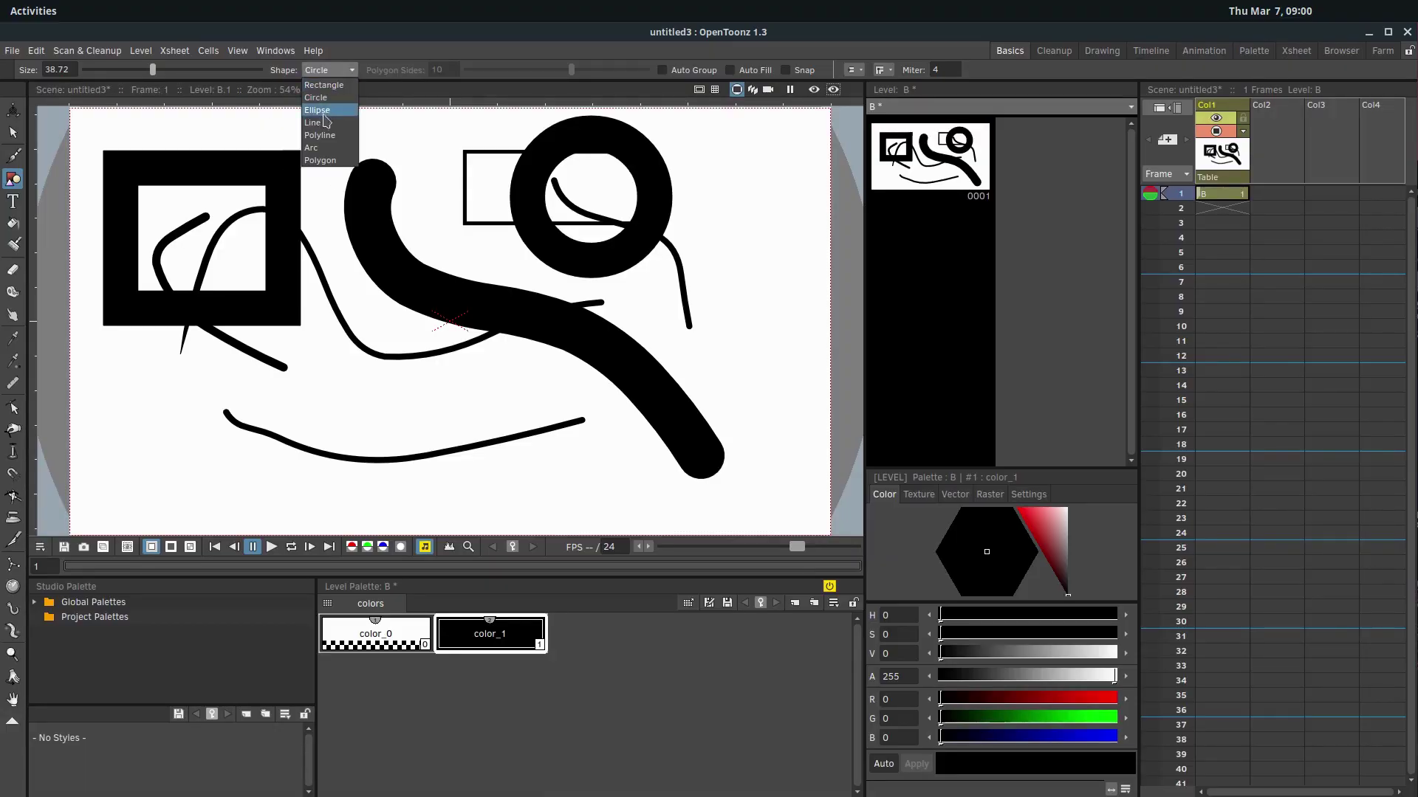
# Draw a filled triangle on the right and a 14.89-thick triangle outline at lower left.
pyautogui.click(321, 160)
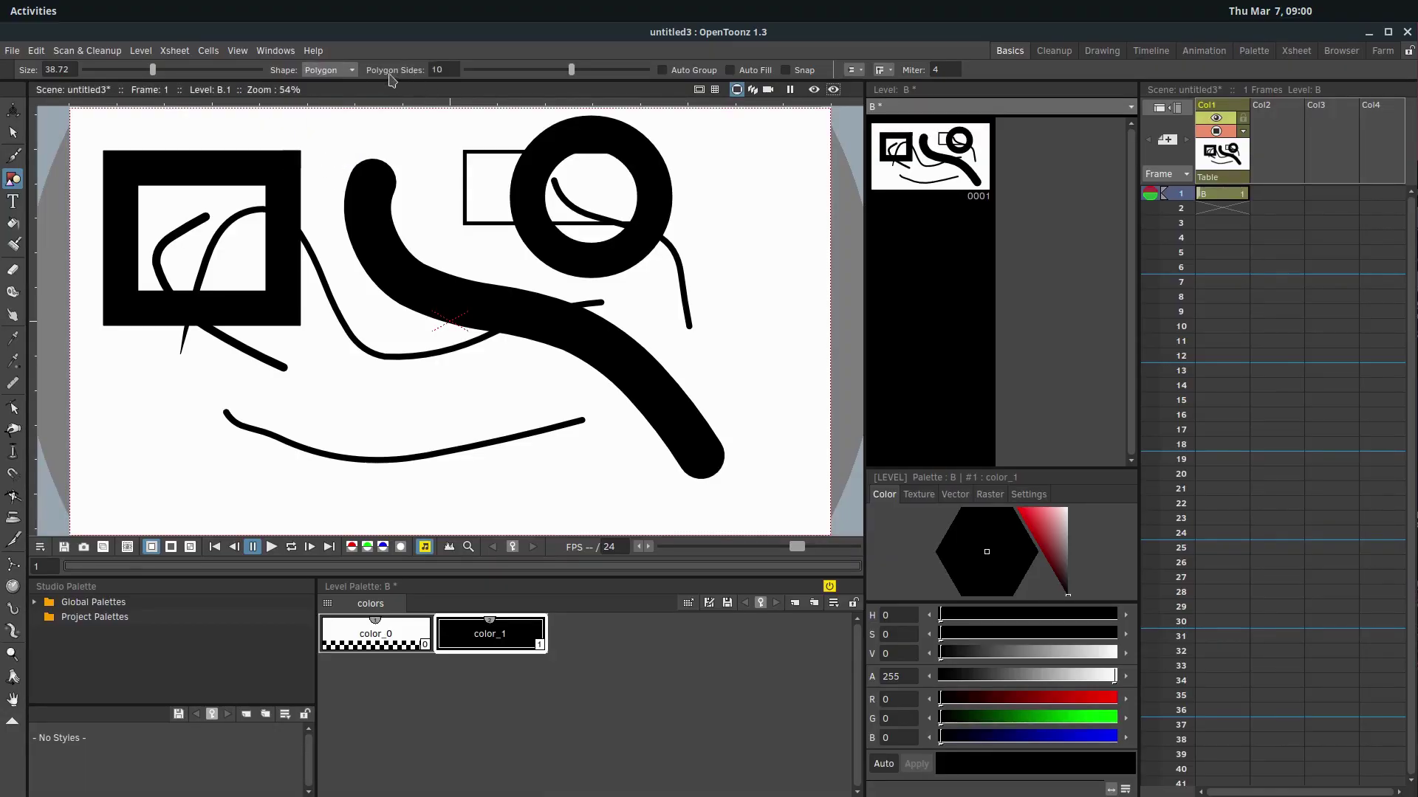
pyautogui.moveTo(577, 69); pyautogui.dragTo(469, 69)
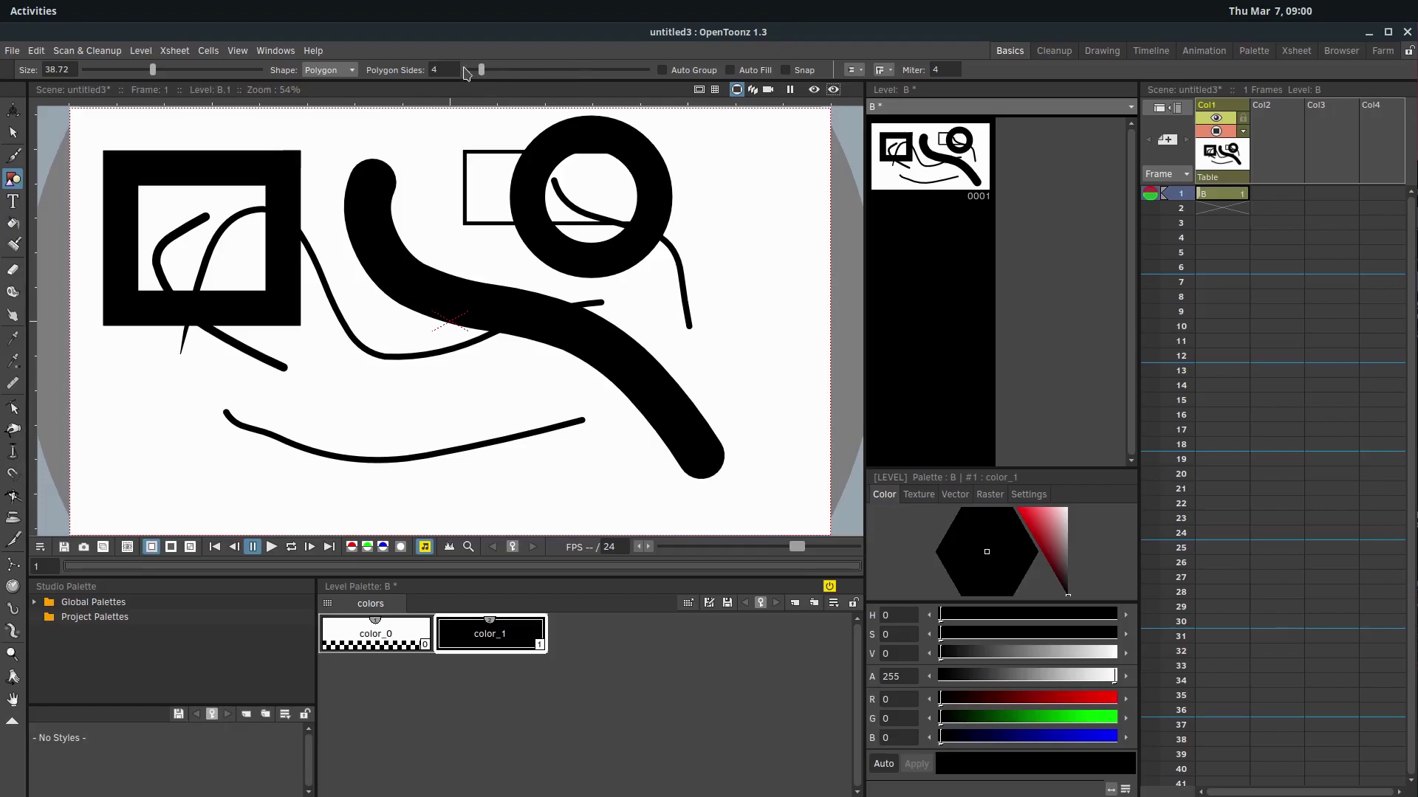
pyautogui.moveTo(722, 292); pyautogui.dragTo(777, 347)
pyautogui.moveTo(152, 71); pyautogui.dragTo(111, 71)
pyautogui.moveTo(108, 462); pyautogui.dragTo(157, 512)
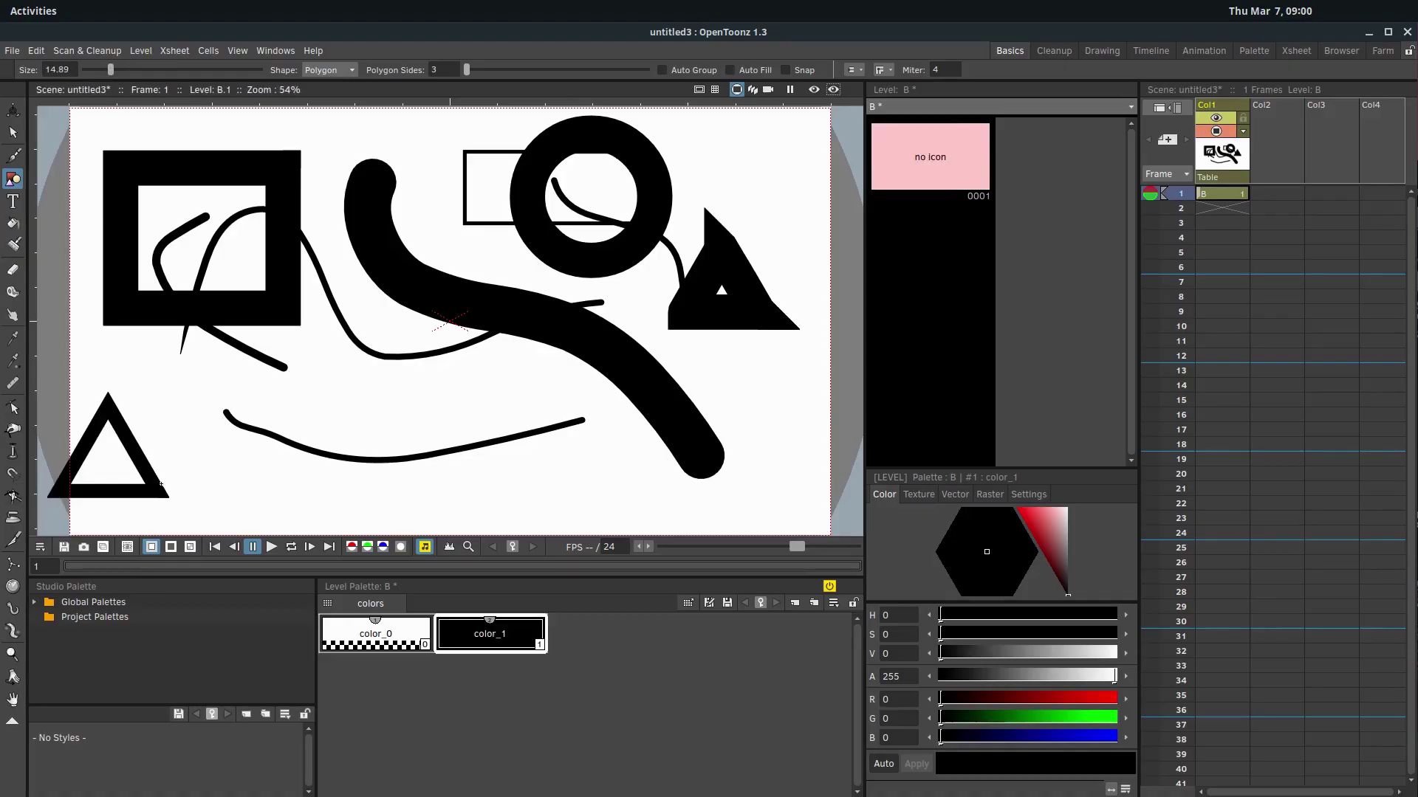
# Draw a 5-sided pentagon, then two 8-sided octagons beside it and below the triangle.
pyautogui.moveTo(470, 70); pyautogui.dragTo(489, 71)
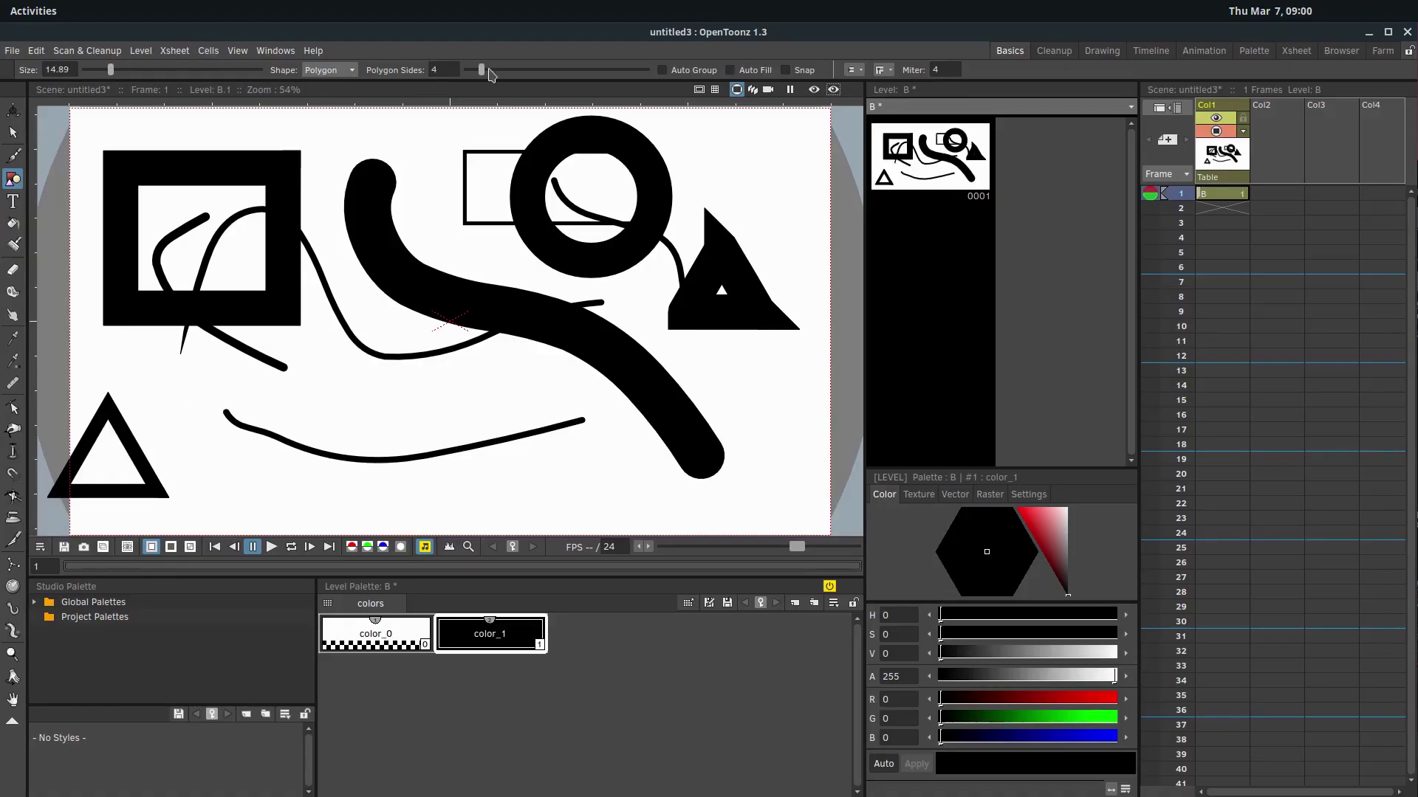
pyautogui.click(497, 70)
pyautogui.moveTo(467, 395); pyautogui.dragTo(505, 422)
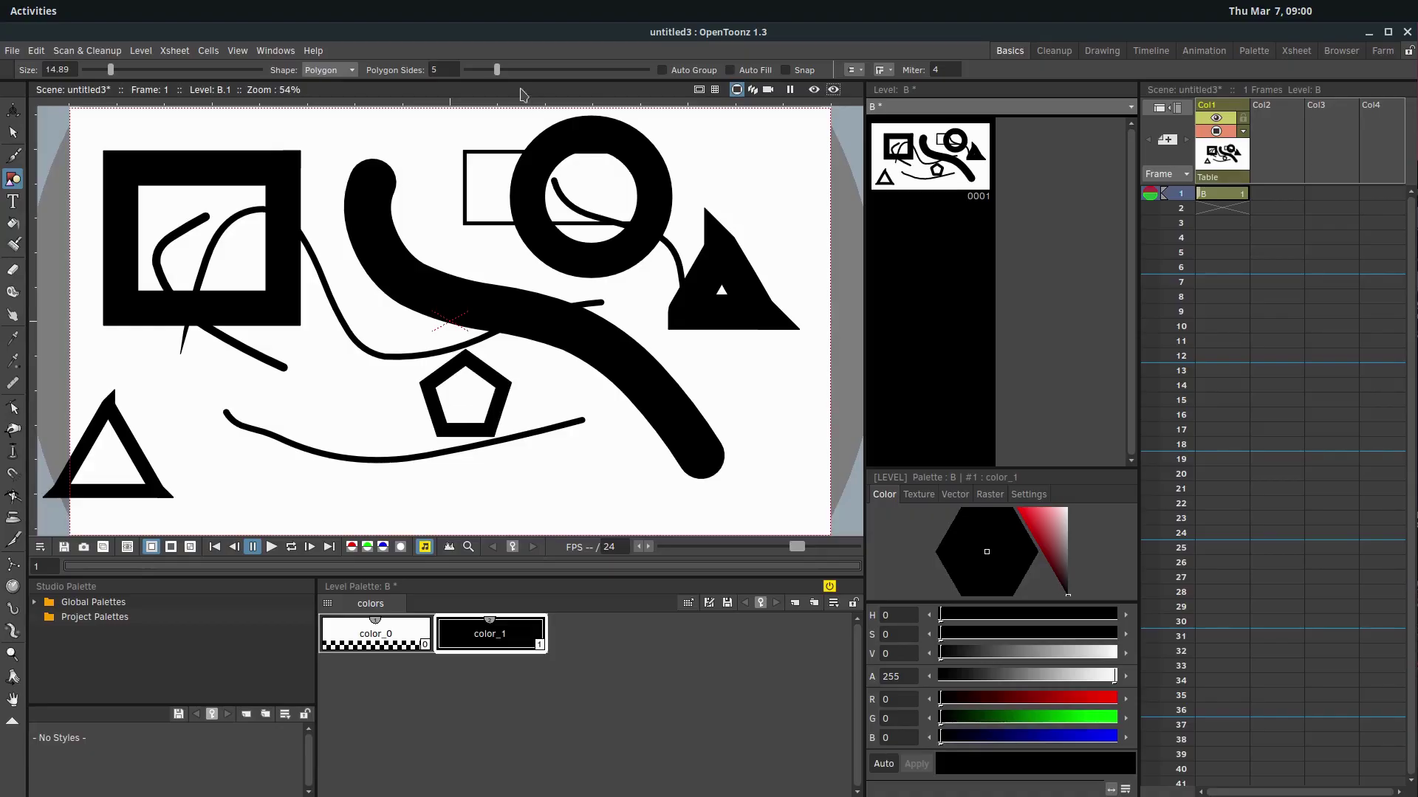
pyautogui.moveTo(498, 71); pyautogui.dragTo(542, 70)
pyautogui.moveTo(548, 395); pyautogui.dragTo(580, 422)
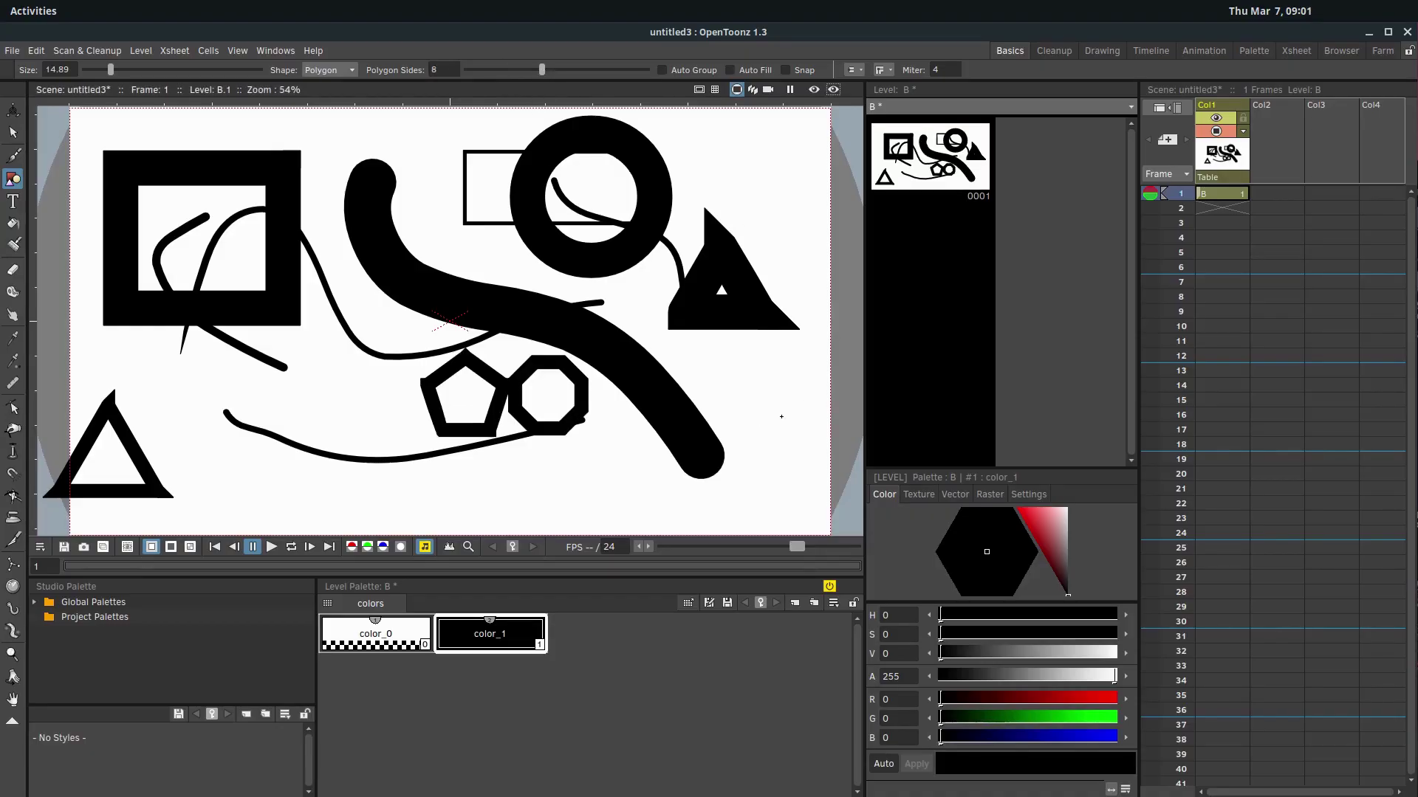
pyautogui.moveTo(730, 375); pyautogui.dragTo(757, 406)
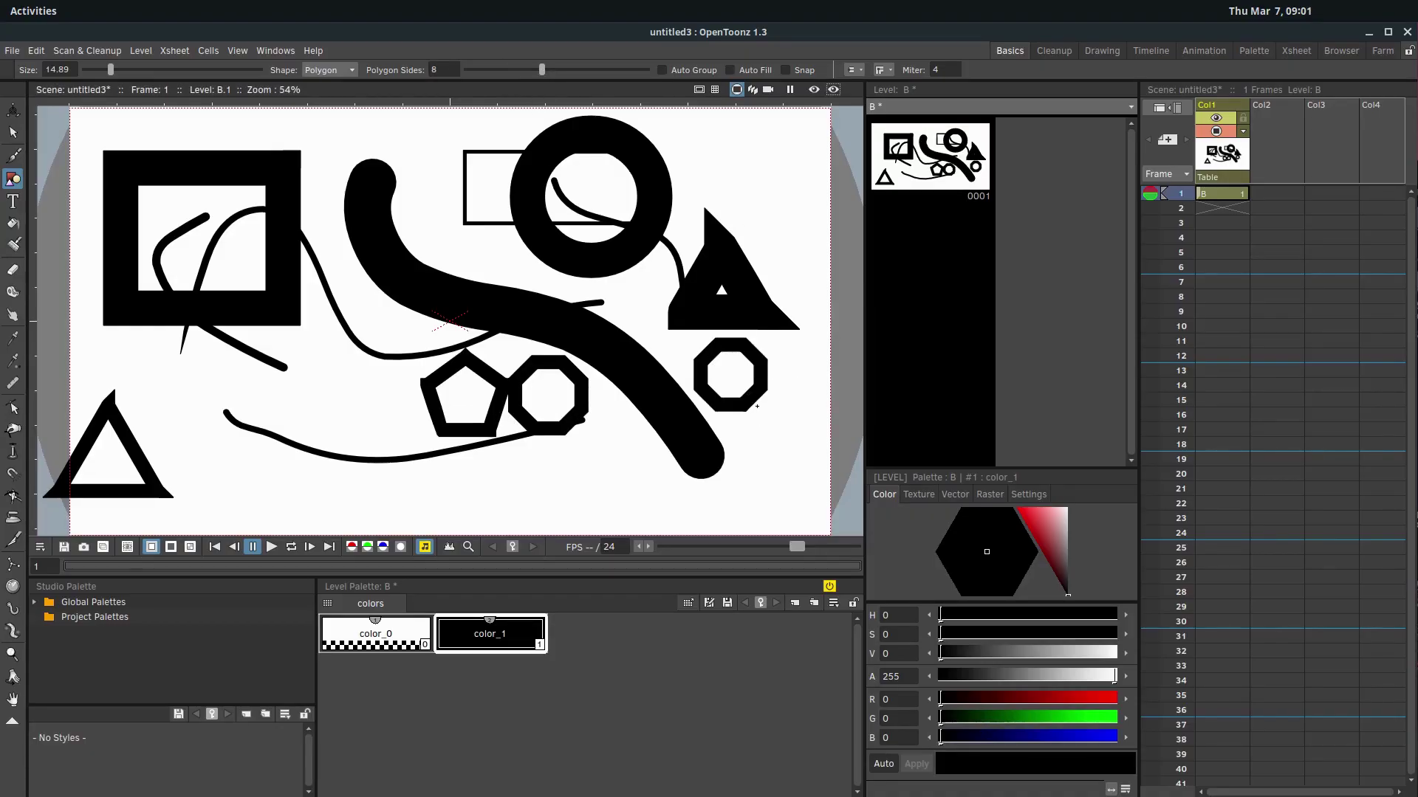
# Undo all strokes and shapes, then type 'This is some text!' on the empty canvas.
pyautogui.click(12, 201)
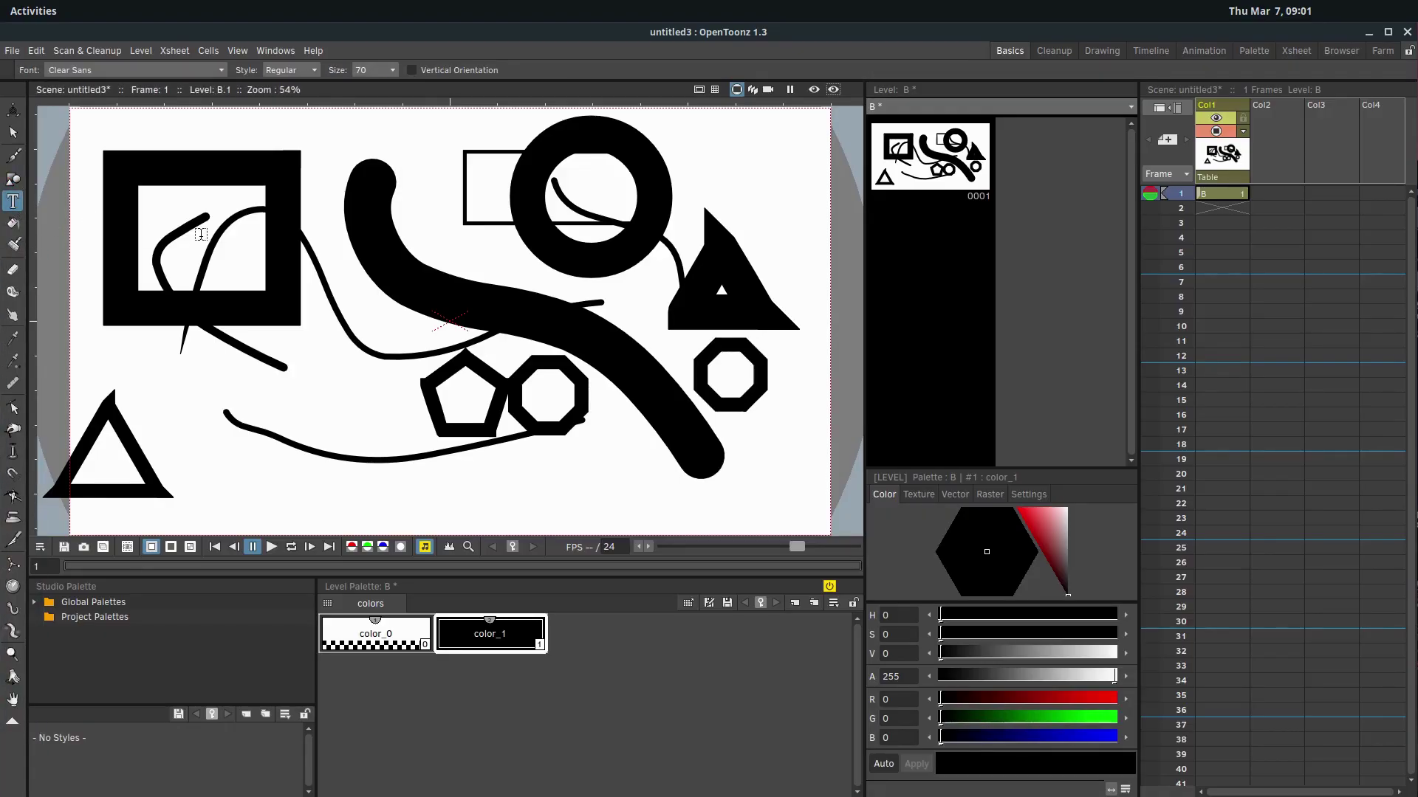
pyautogui.hotkey('ctrl', 'z')
pyautogui.hotkey('ctrl', 'z')
pyautogui.hotkey('ctrl', 'z')
pyautogui.hotkey('ctrl', 'z')
pyautogui.hotkey('ctrl', 'z')
pyautogui.hotkey('ctrl', 'z')
pyautogui.hotkey('ctrl', 'z')
pyautogui.hotkey('ctrl', 'z')
pyautogui.hotkey('ctrl', 'z')
pyautogui.hotkey('ctrl', 'z')
pyautogui.hotkey('ctrl', 'z')
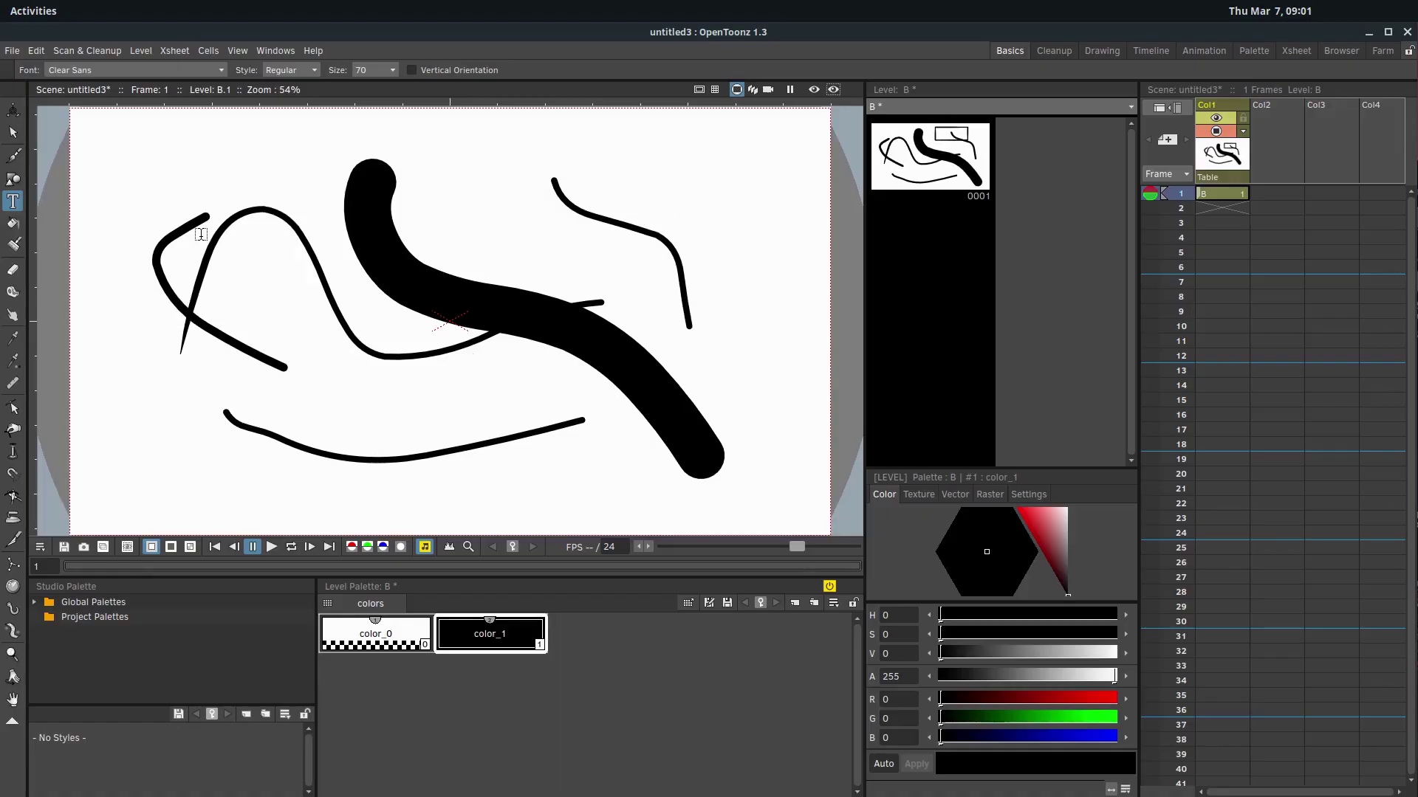
pyautogui.hotkey('ctrl', 'z')
pyautogui.hotkey('ctrl', 'z')
pyautogui.hotkey('ctrl', 'z')
pyautogui.hotkey('ctrl', 'z')
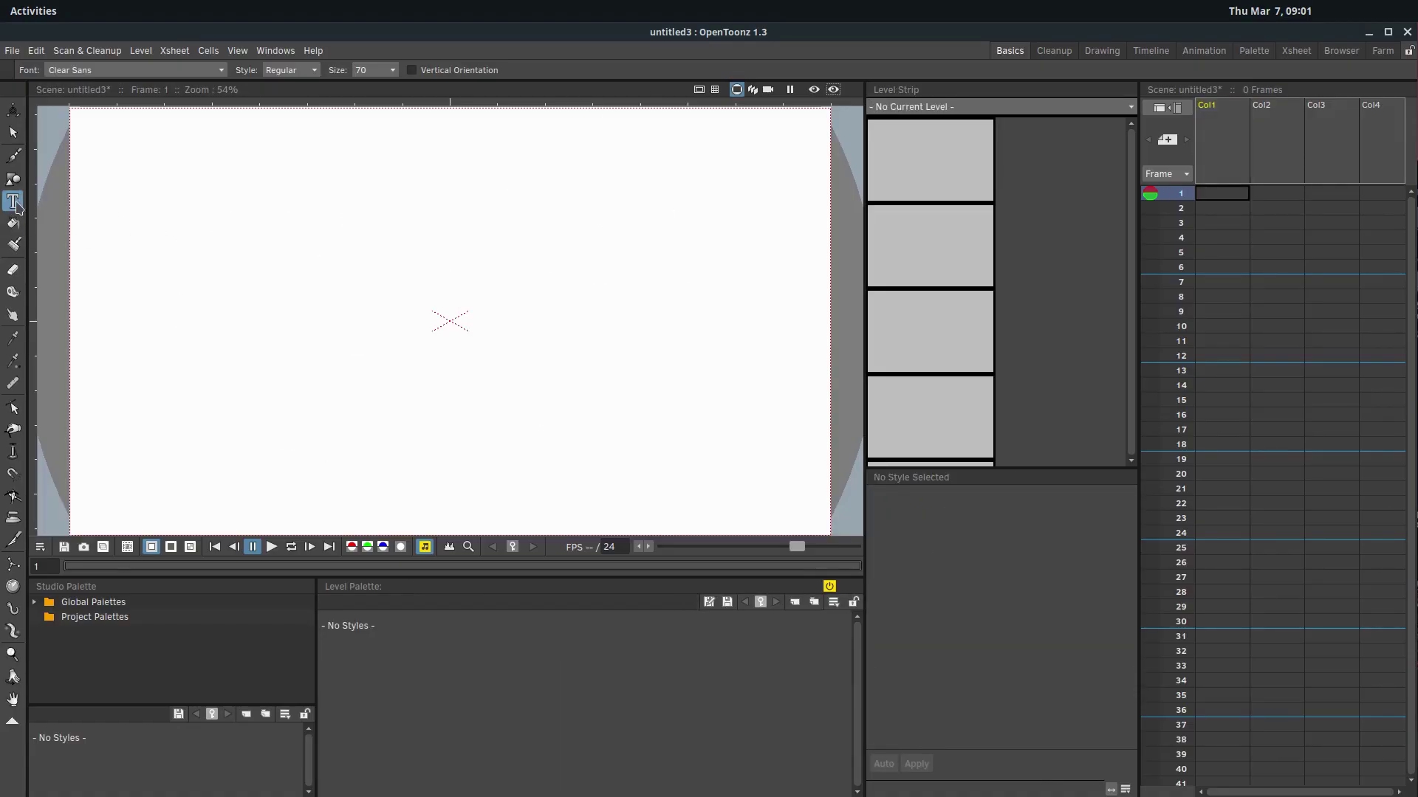
pyautogui.click(310, 246)
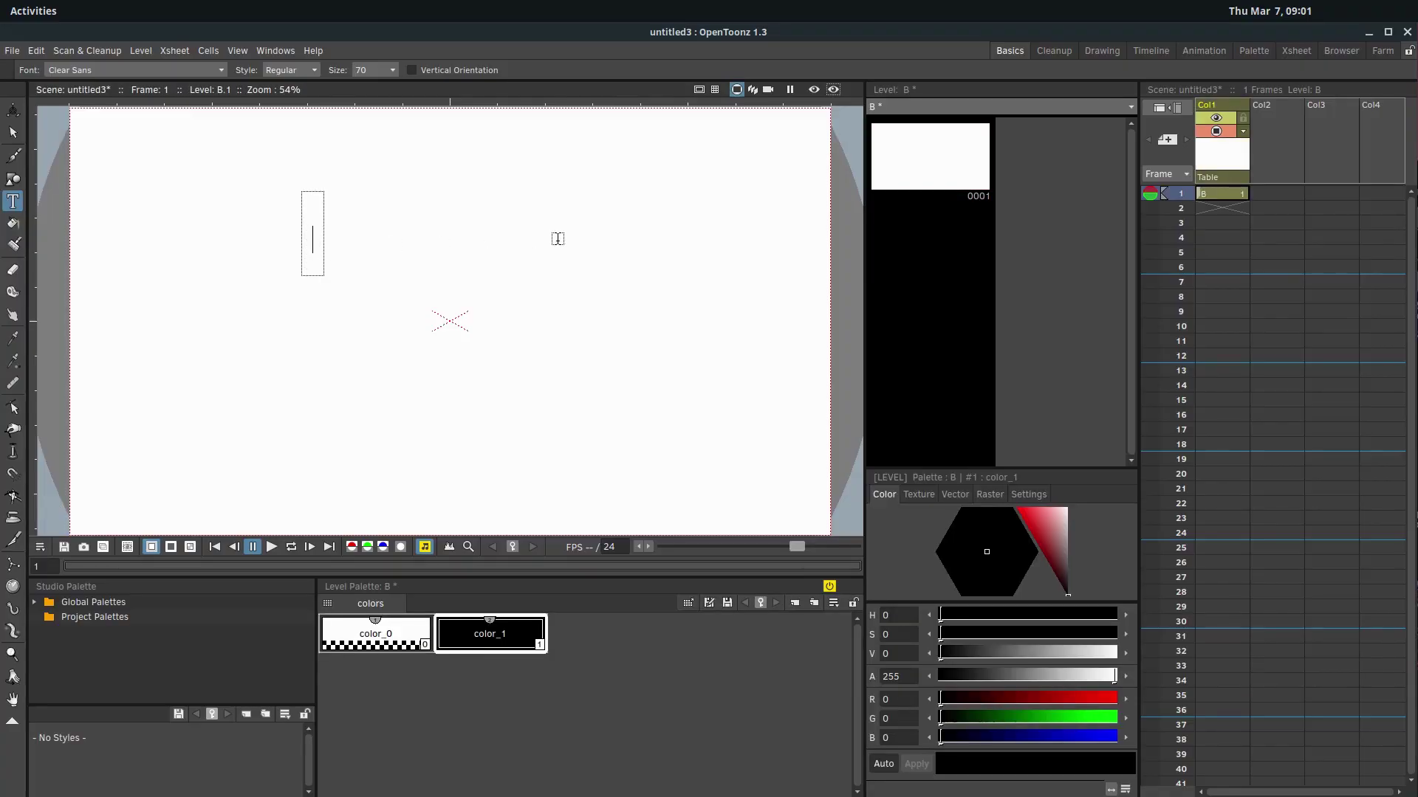
pyautogui.write('This is some text')
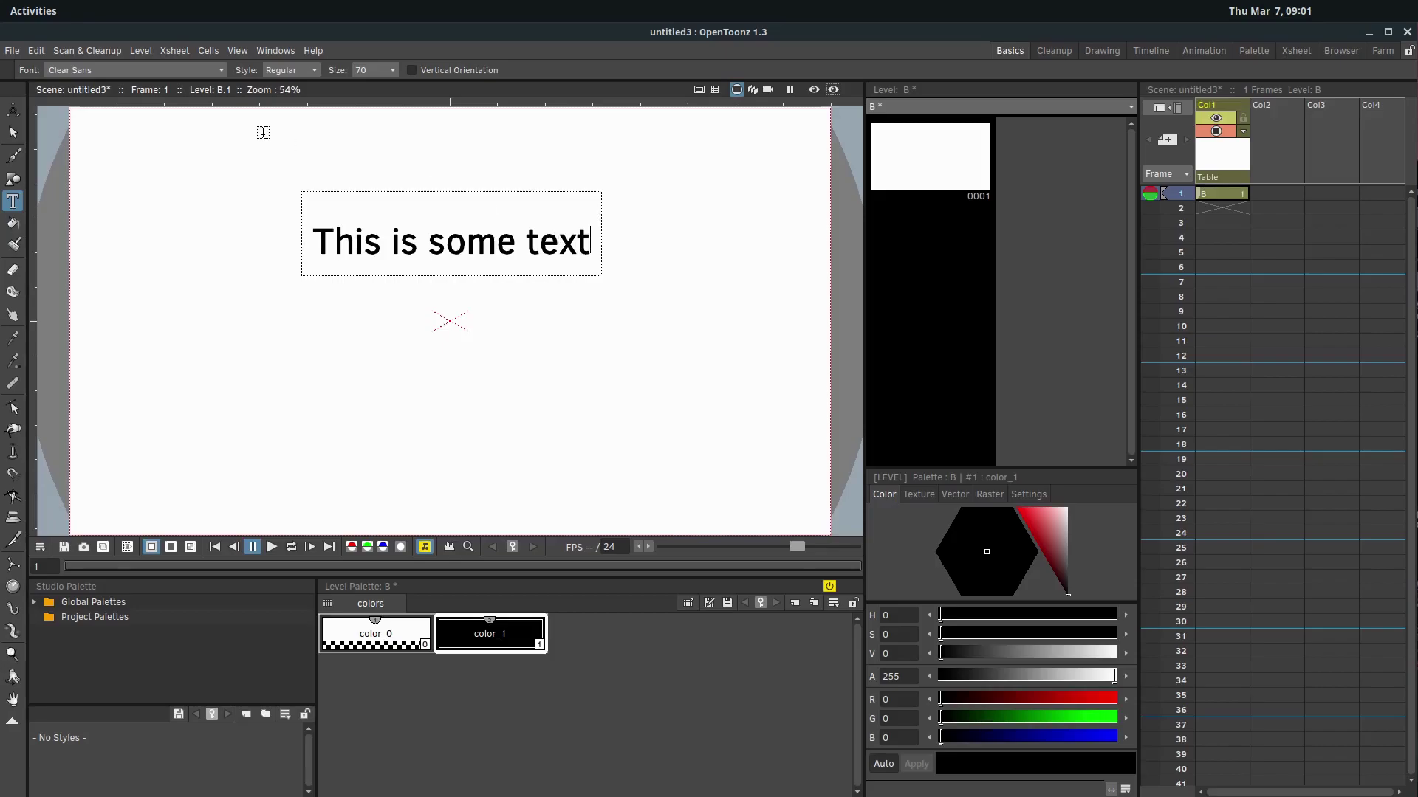
pyautogui.write('!')
# Select the text, stretch it to over three times its height, and move it down-right.
pyautogui.click(13, 132)
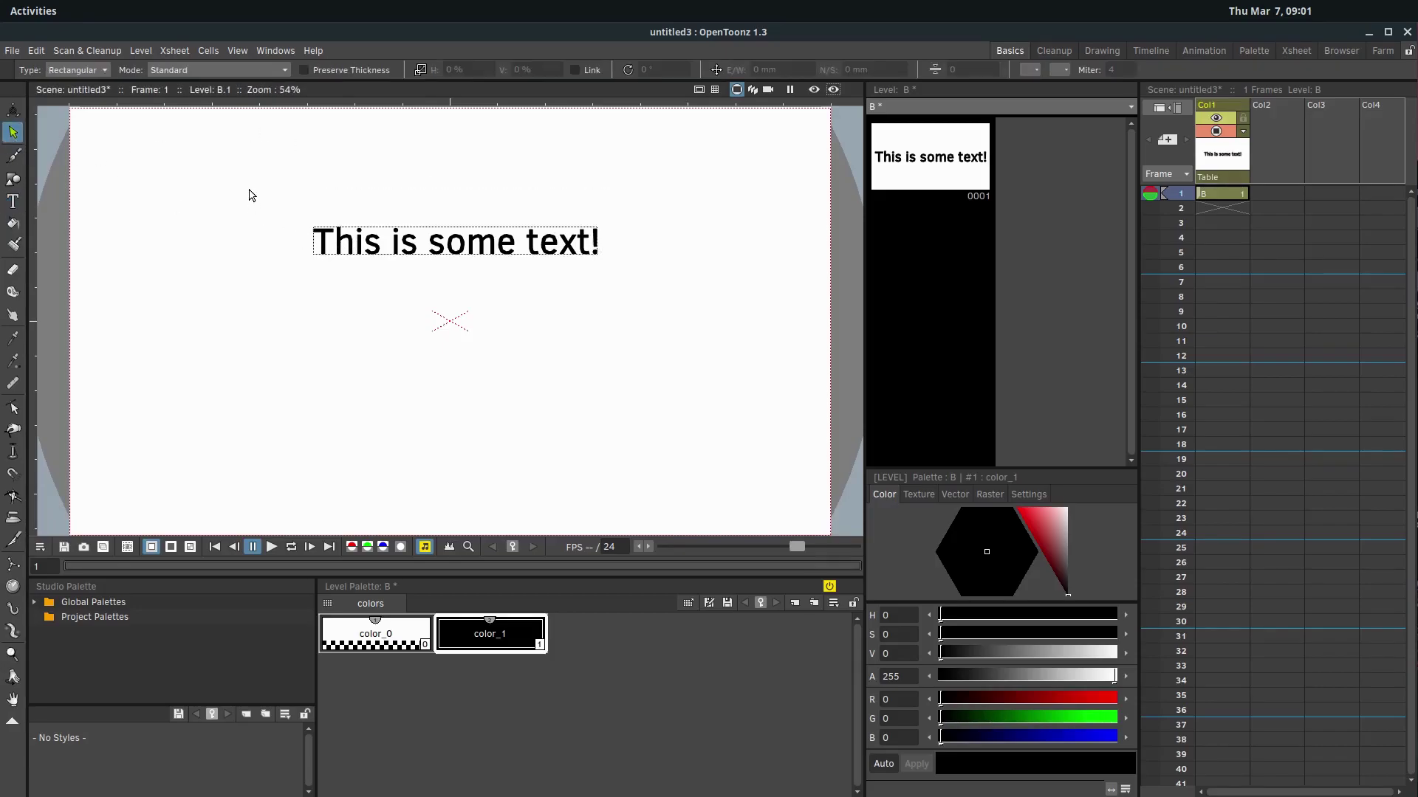
pyautogui.moveTo(394, 231); pyautogui.dragTo(642, 284)
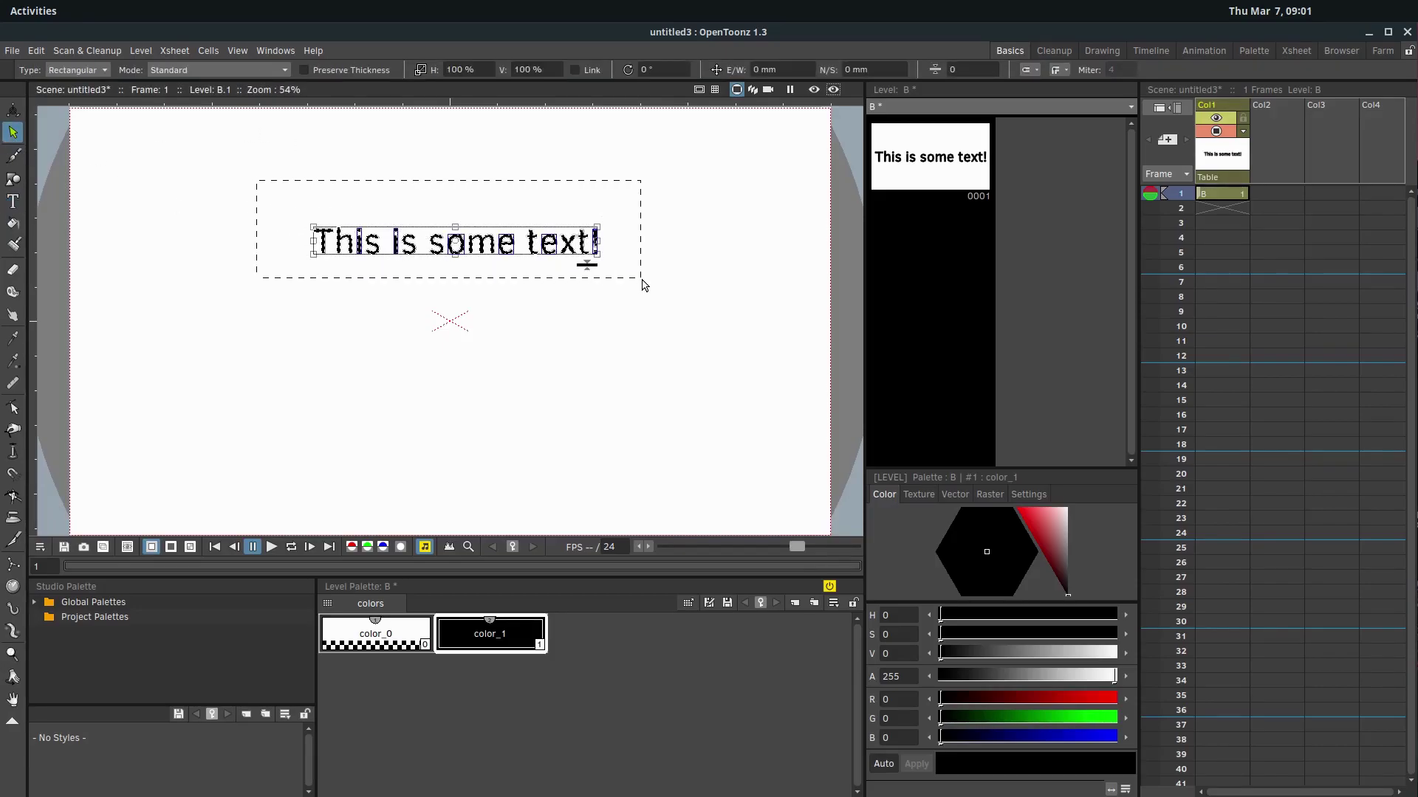
pyautogui.moveTo(455, 227); pyautogui.dragTo(524, 316)
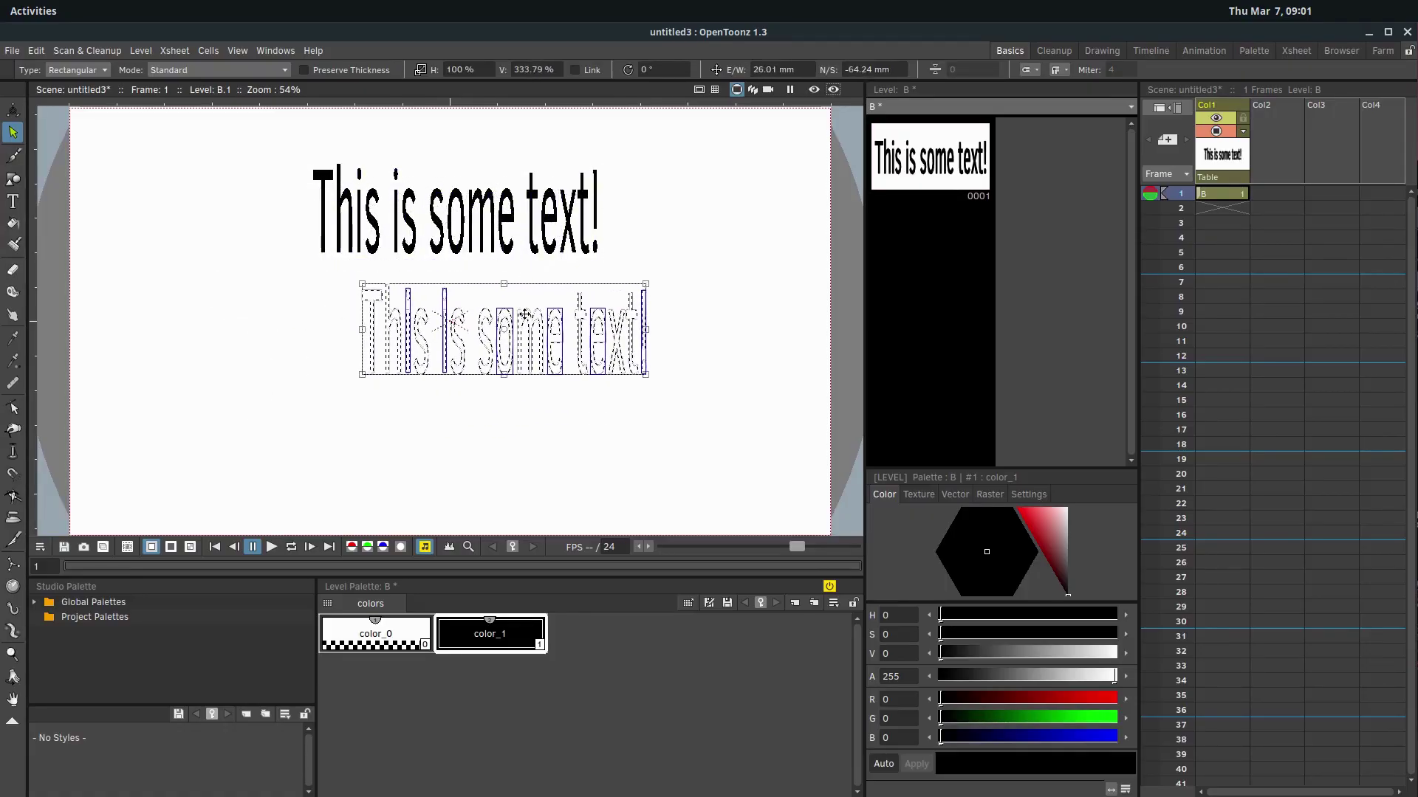
pyautogui.click(302, 348)
# Scatter letters of 'This': move T up-left, h down-left, and s upward.
pyautogui.click(425, 319)
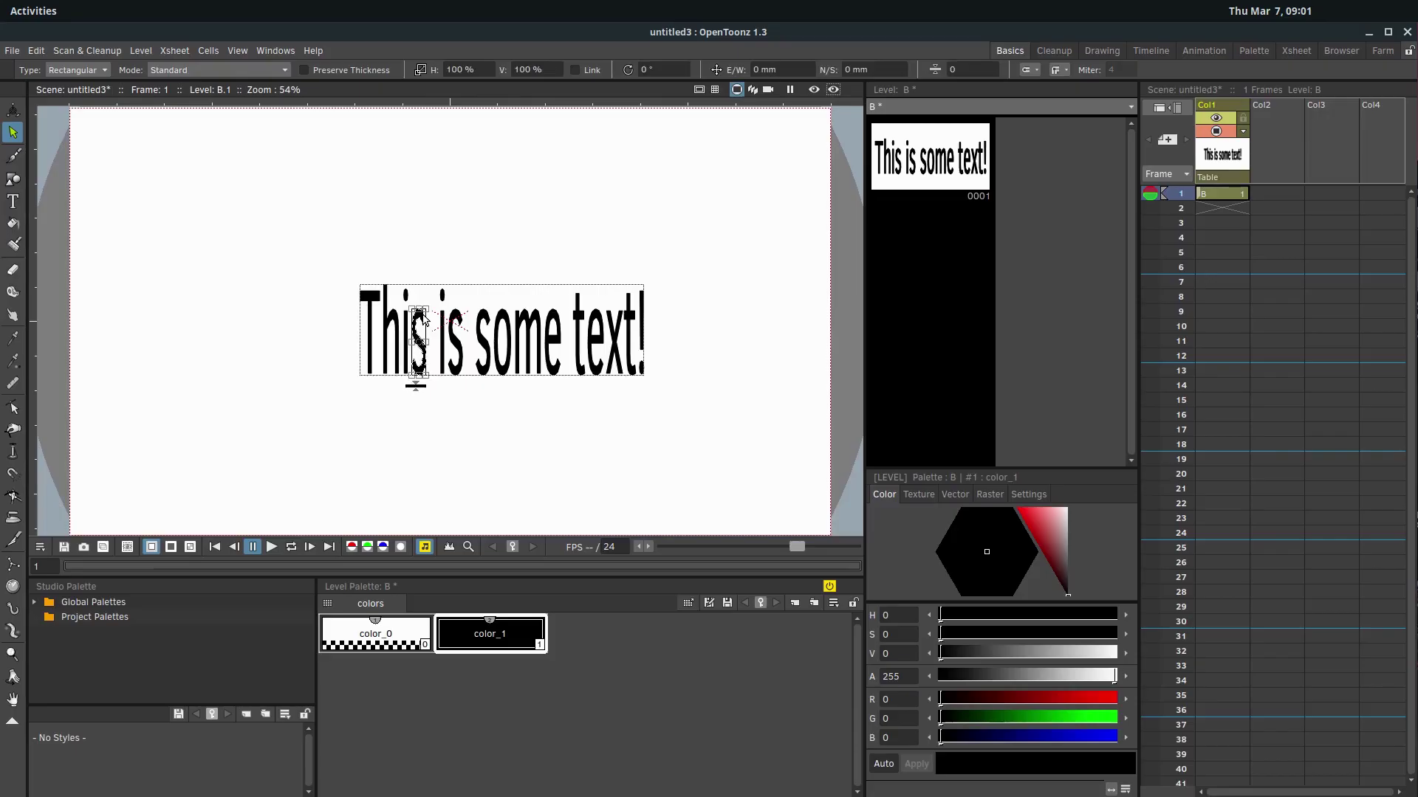
pyautogui.moveTo(370, 298)
pyautogui.mouseDown()
pyautogui.moveTo(314, 266)
pyautogui.moveTo(339, 234)
pyautogui.mouseUp()
pyautogui.moveTo(392, 317); pyautogui.dragTo(378, 372)
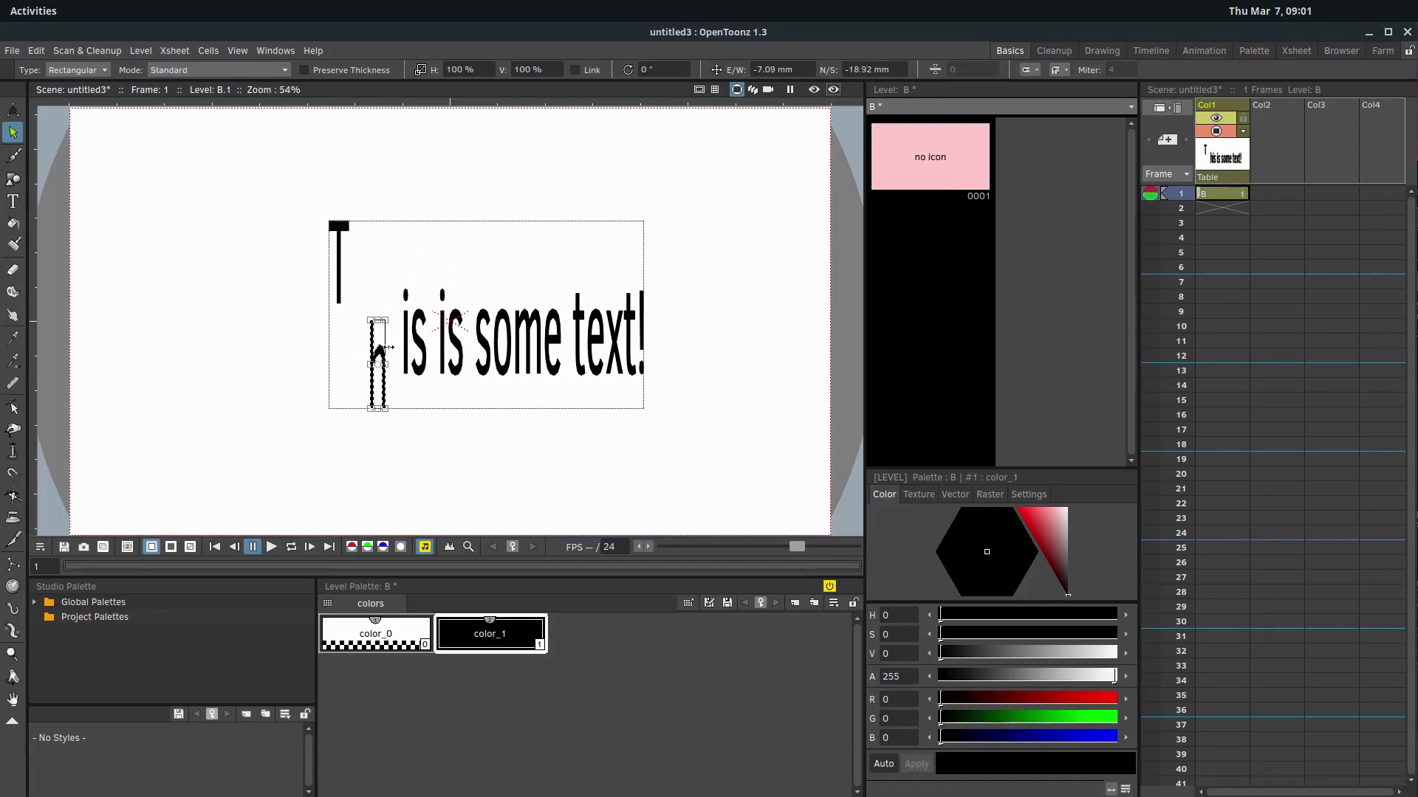
pyautogui.click(424, 318)
pyautogui.moveTo(419, 315); pyautogui.dragTo(426, 234)
pyautogui.click(223, 335)
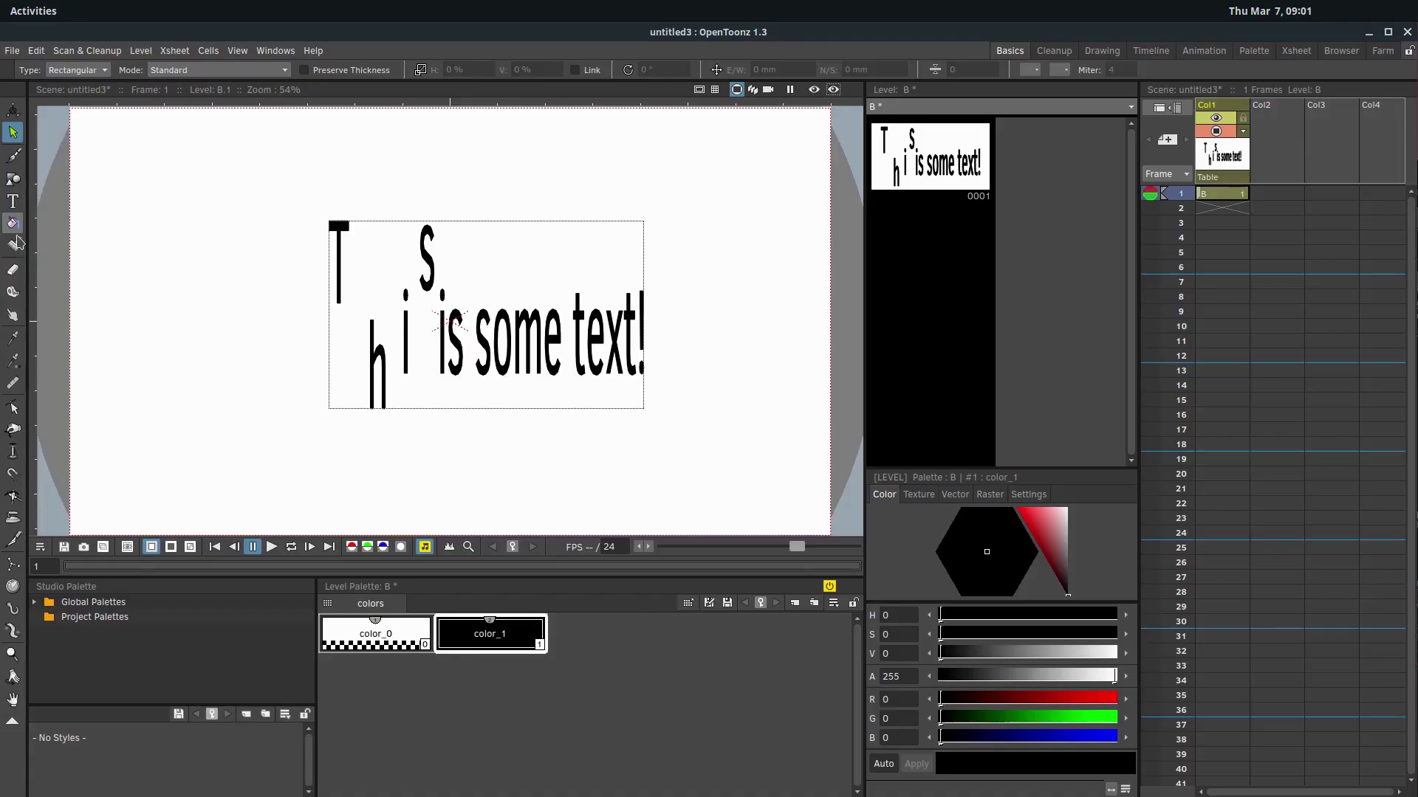
# Undo to an empty canvas, then draw an octagon at upper left and a rectangle near top centre.
pyautogui.hotkey('ctrl', 'z')
pyautogui.hotkey('ctrl', 'z')
pyautogui.hotkey('ctrl', 'z')
pyautogui.hotkey('ctrl', 'z')
pyautogui.hotkey('ctrl', 'z')
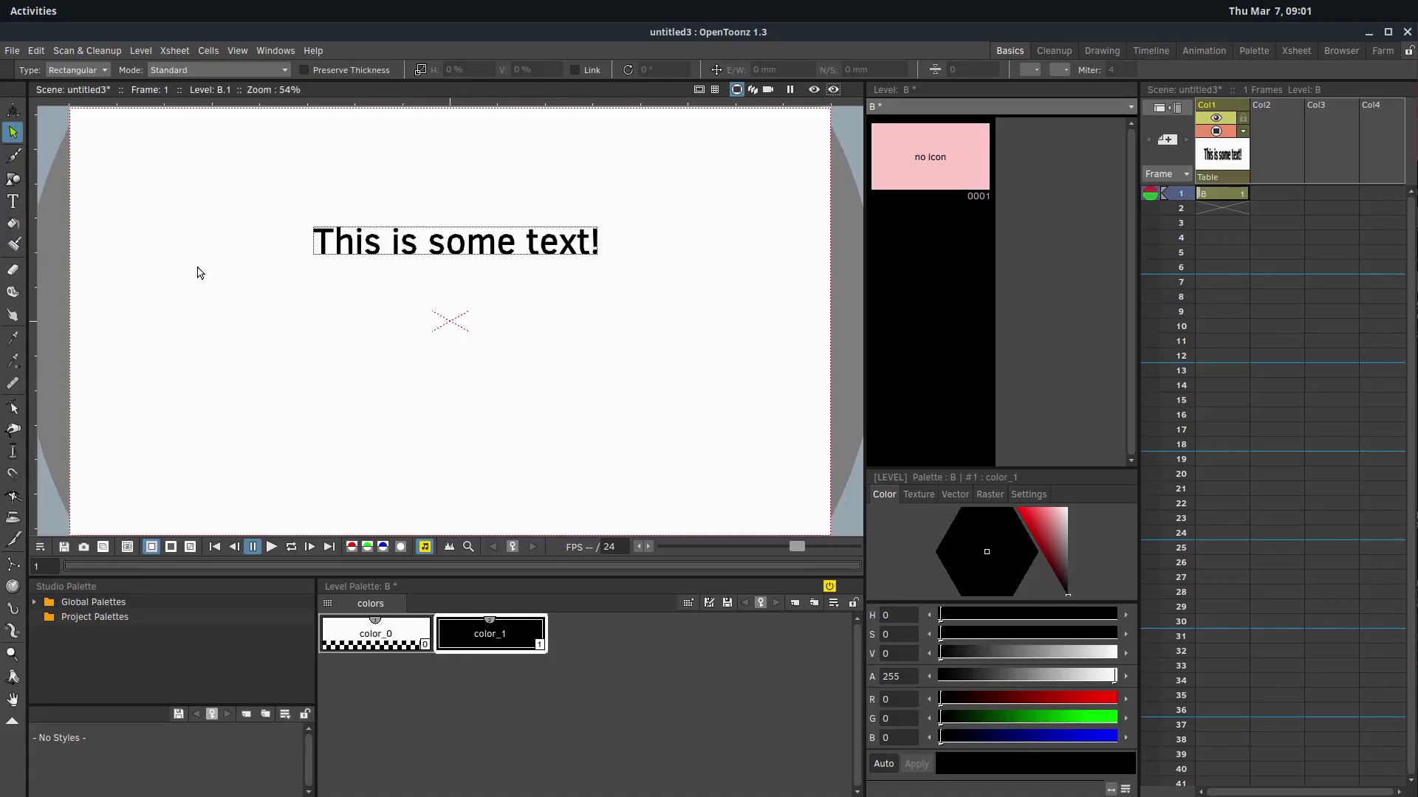
pyautogui.click(12, 179)
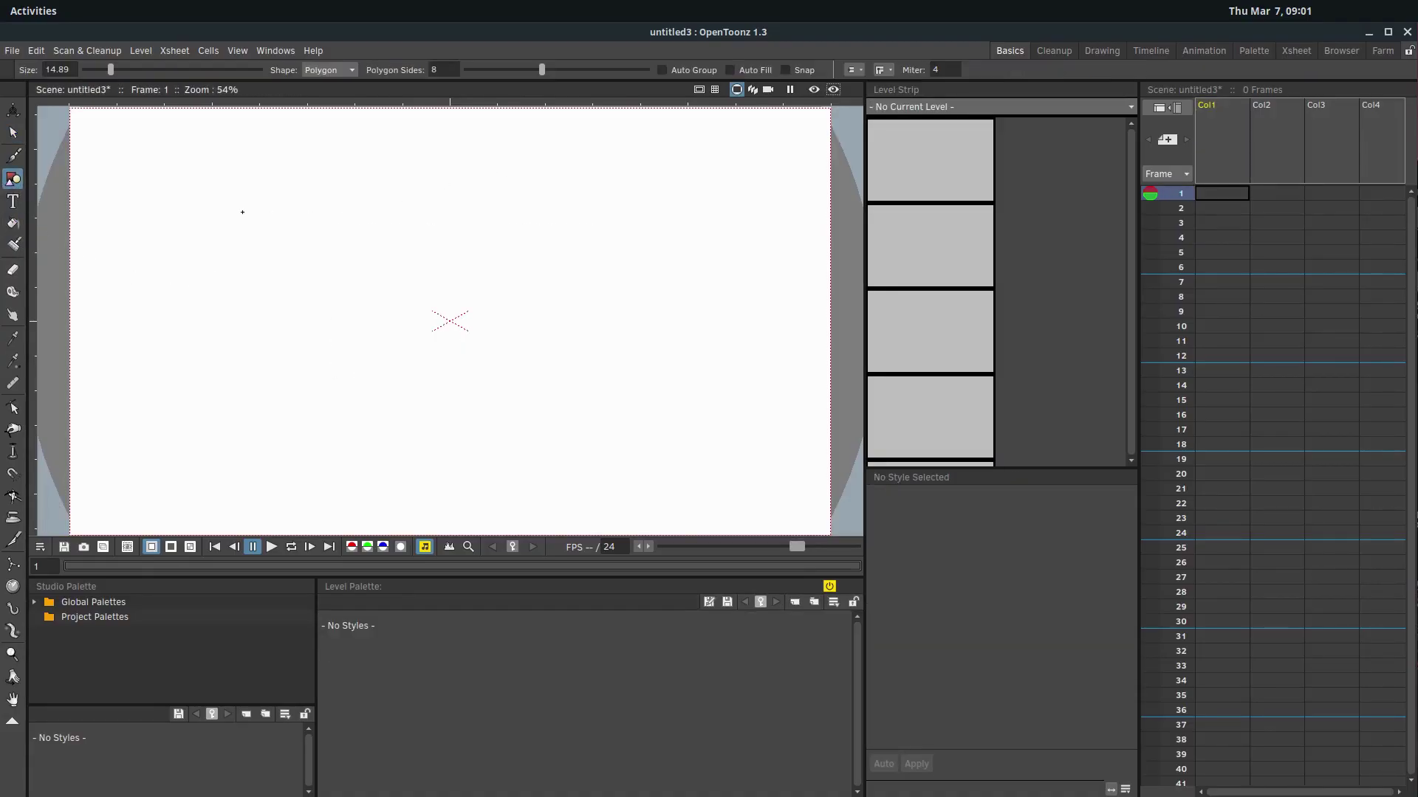
pyautogui.moveTo(233, 212)
pyautogui.mouseDown()
pyautogui.moveTo(347, 301)
pyautogui.moveTo(296, 258)
pyautogui.mouseUp()
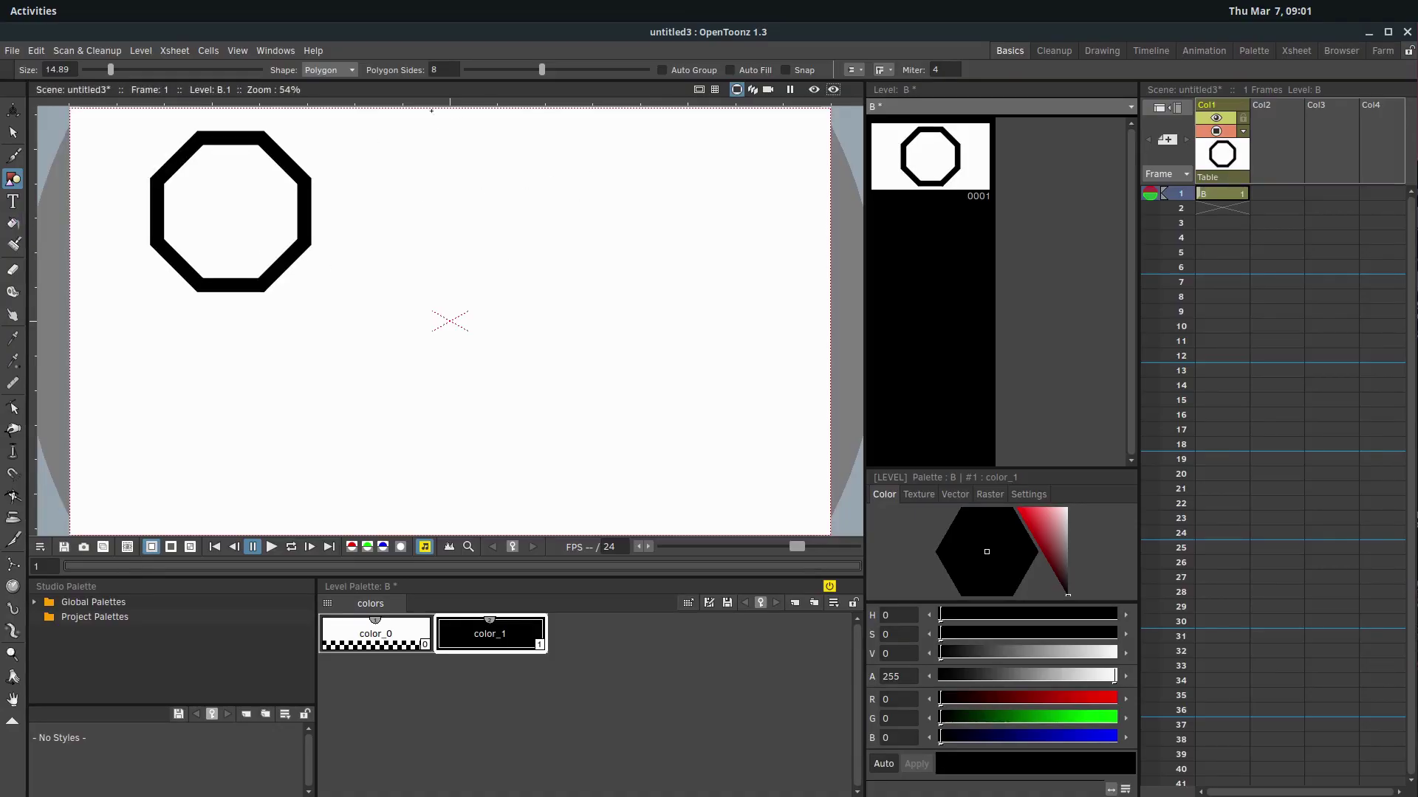
pyautogui.click(330, 70)
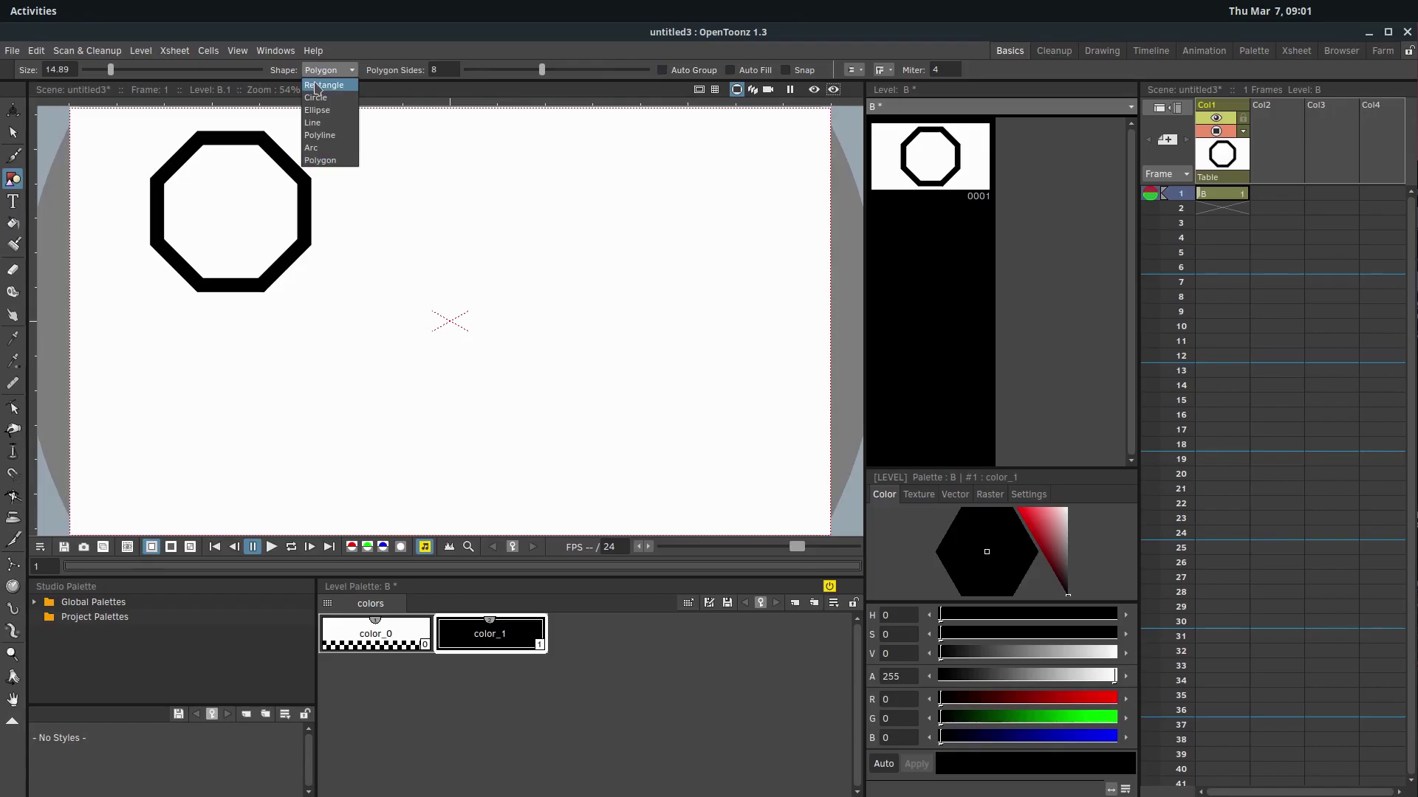
pyautogui.click(324, 83)
pyautogui.moveTo(413, 219); pyautogui.dragTo(512, 251)
# Draw a circle and move it to the lower right.
pyautogui.click(328, 70)
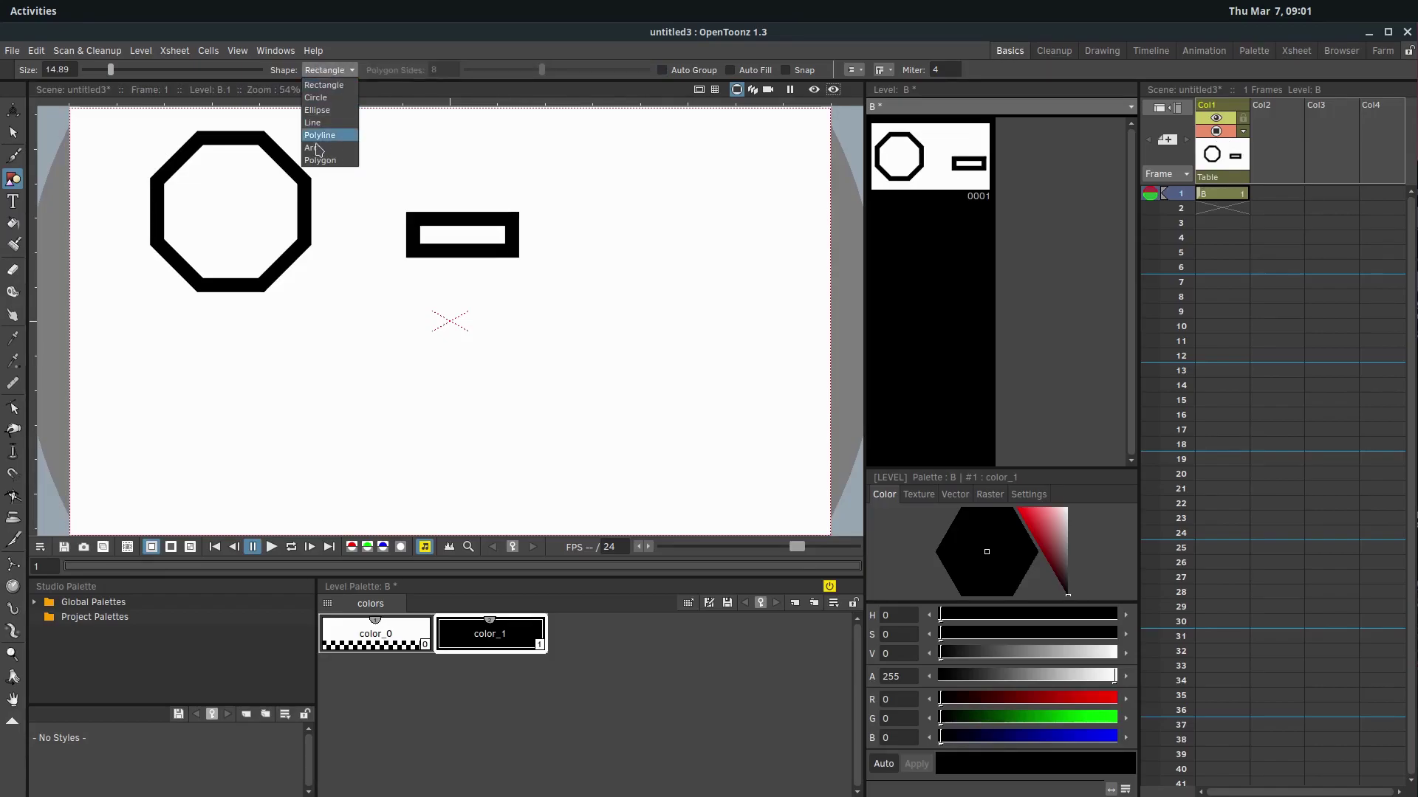
pyautogui.click(316, 98)
pyautogui.moveTo(289, 336); pyautogui.dragTo(588, 361)
pyautogui.press('s')
pyautogui.hotkey('ctrl', 'a')
pyautogui.click(86, 379)
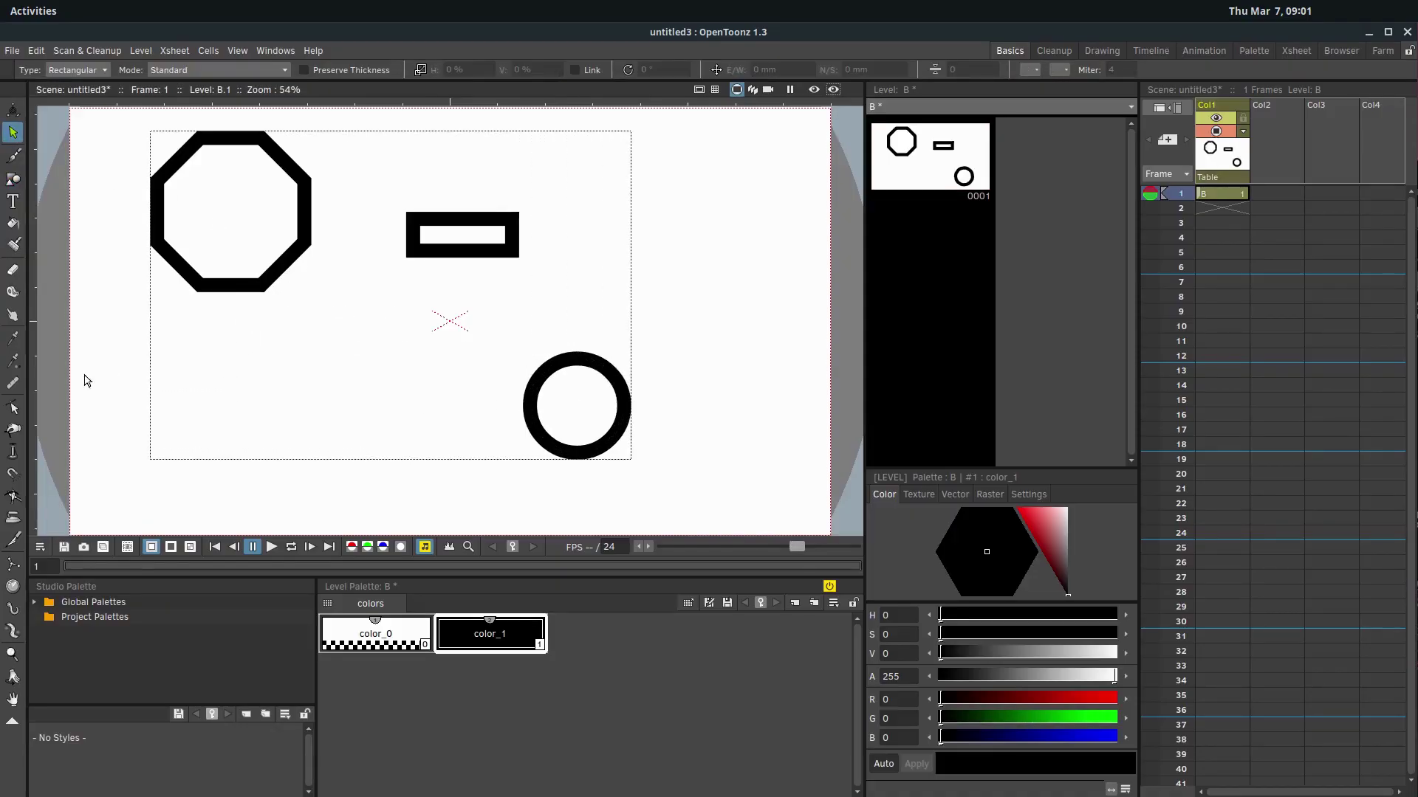
pyautogui.click(12, 223)
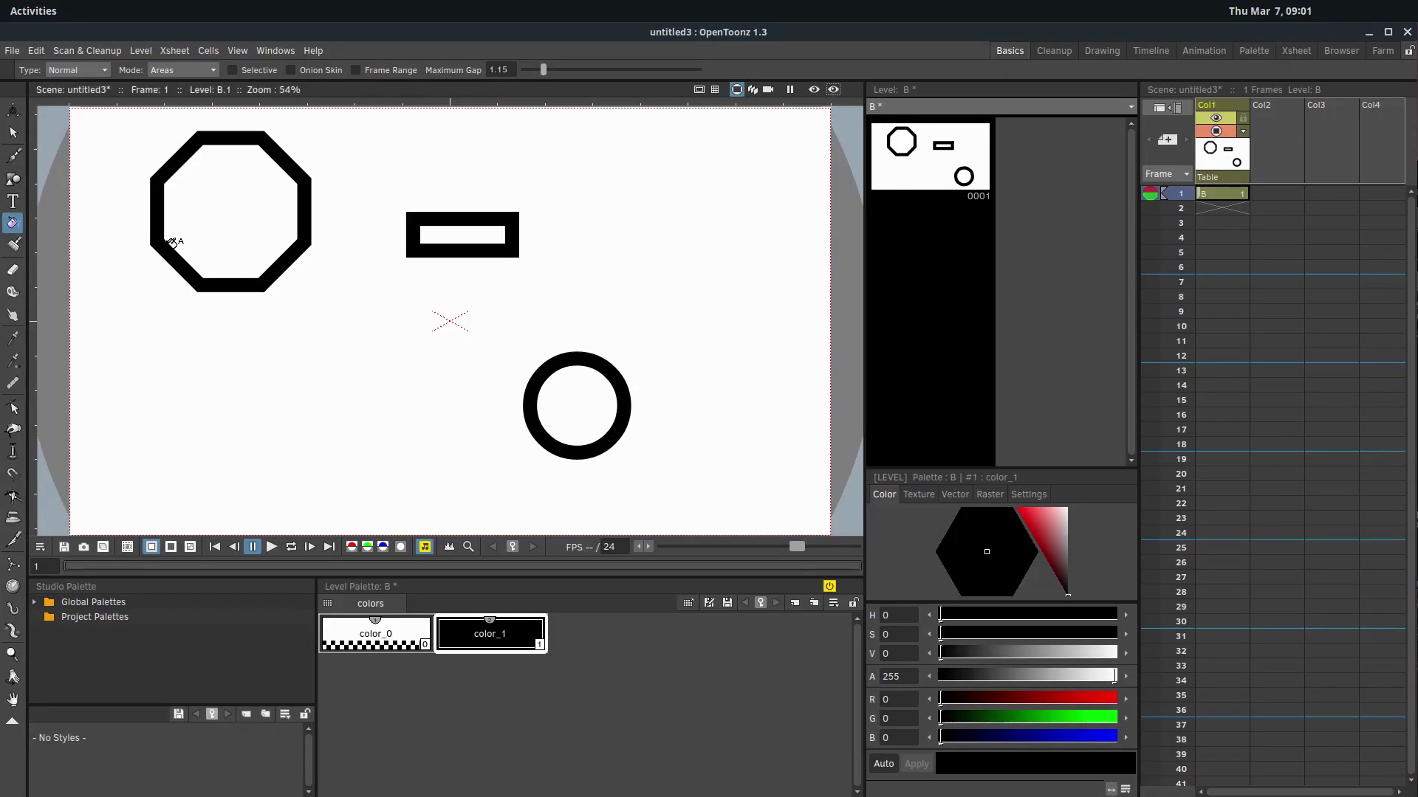
# Fill the octagon and circle interiors black, then set the color_1 style to pure red.
pyautogui.click(231, 188)
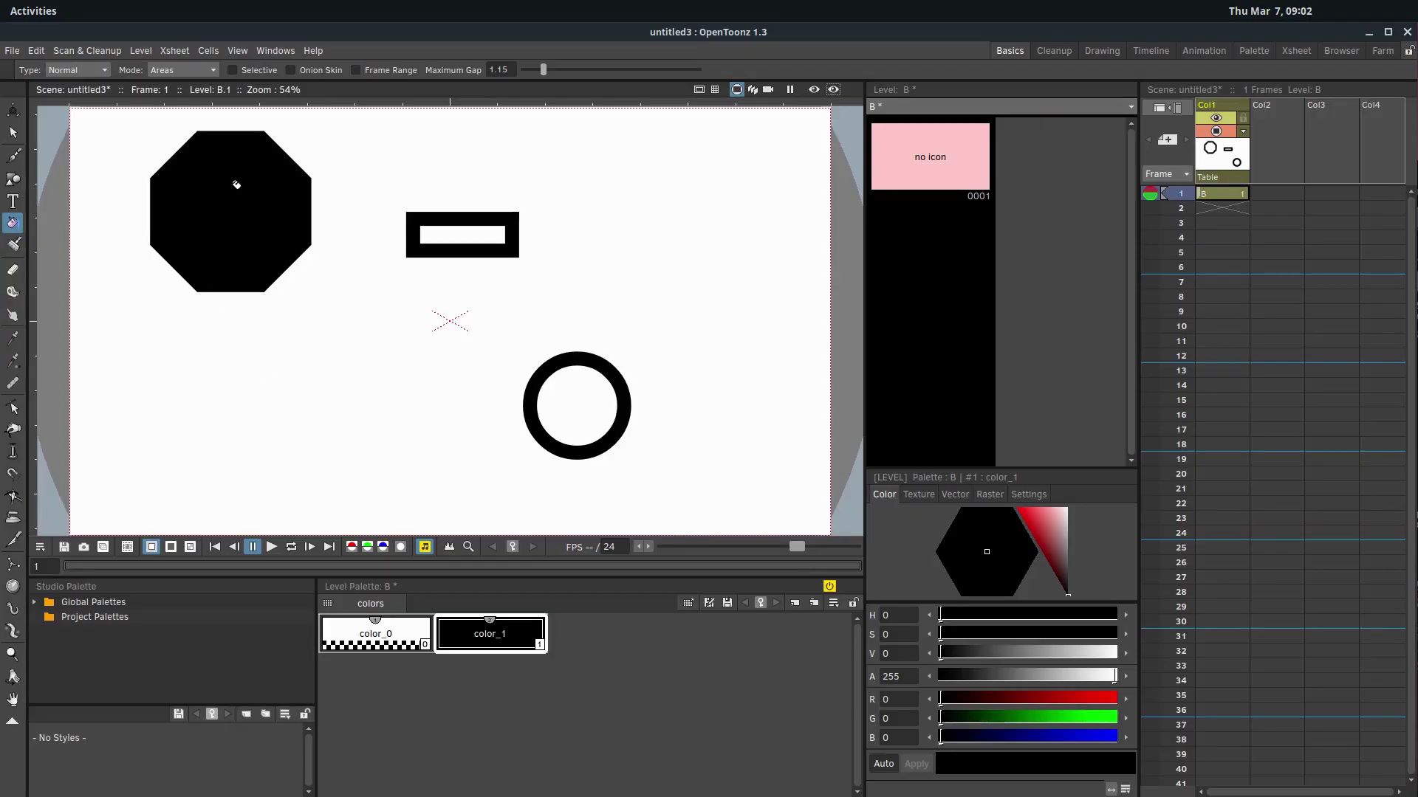
pyautogui.click(602, 397)
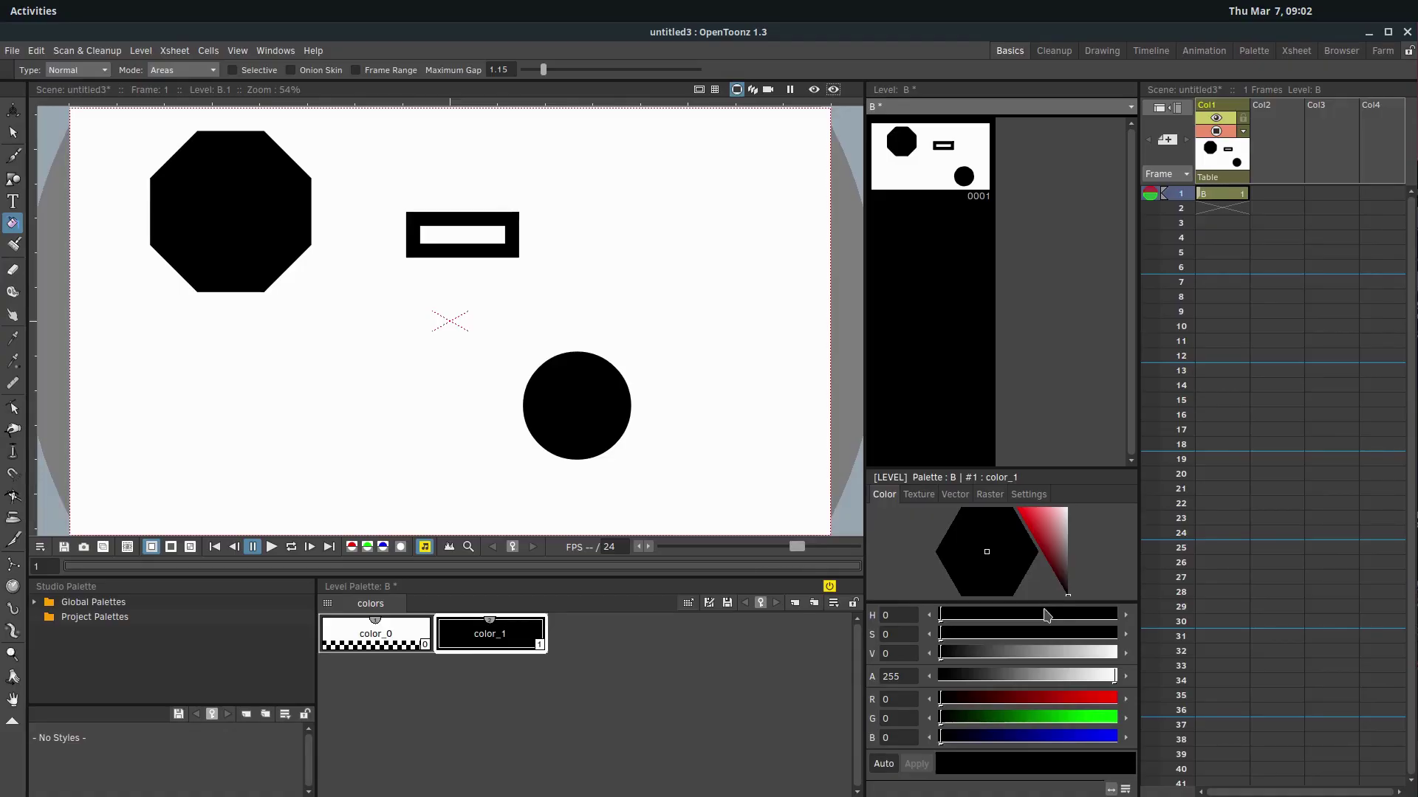
pyautogui.click(387, 635)
pyautogui.click(543, 644)
pyautogui.moveTo(1061, 563); pyautogui.dragTo(1020, 510)
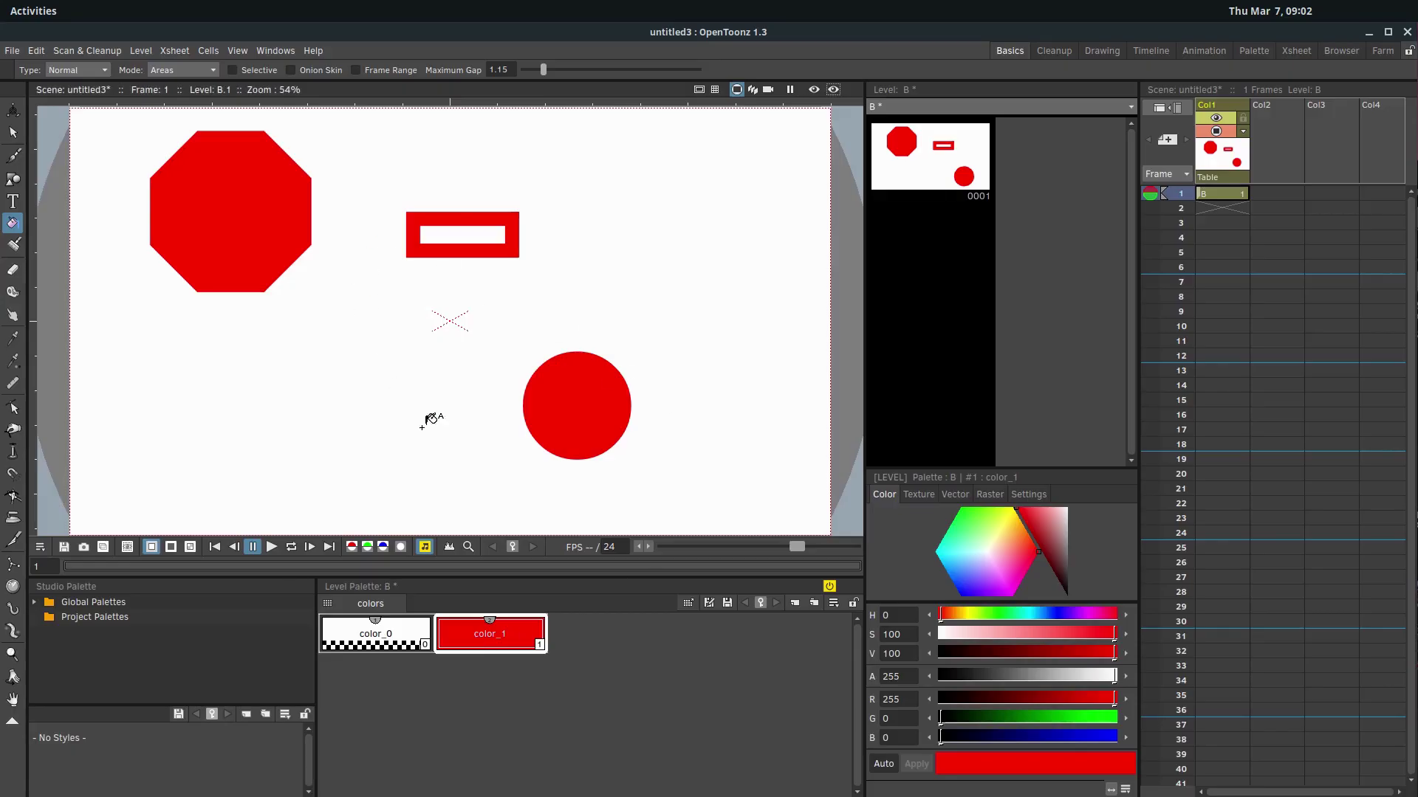
# Undo the red color_1, add a pure red color_2 style, and fill the circle and octagon with it.
pyautogui.hotkey('ctrl', 'z')
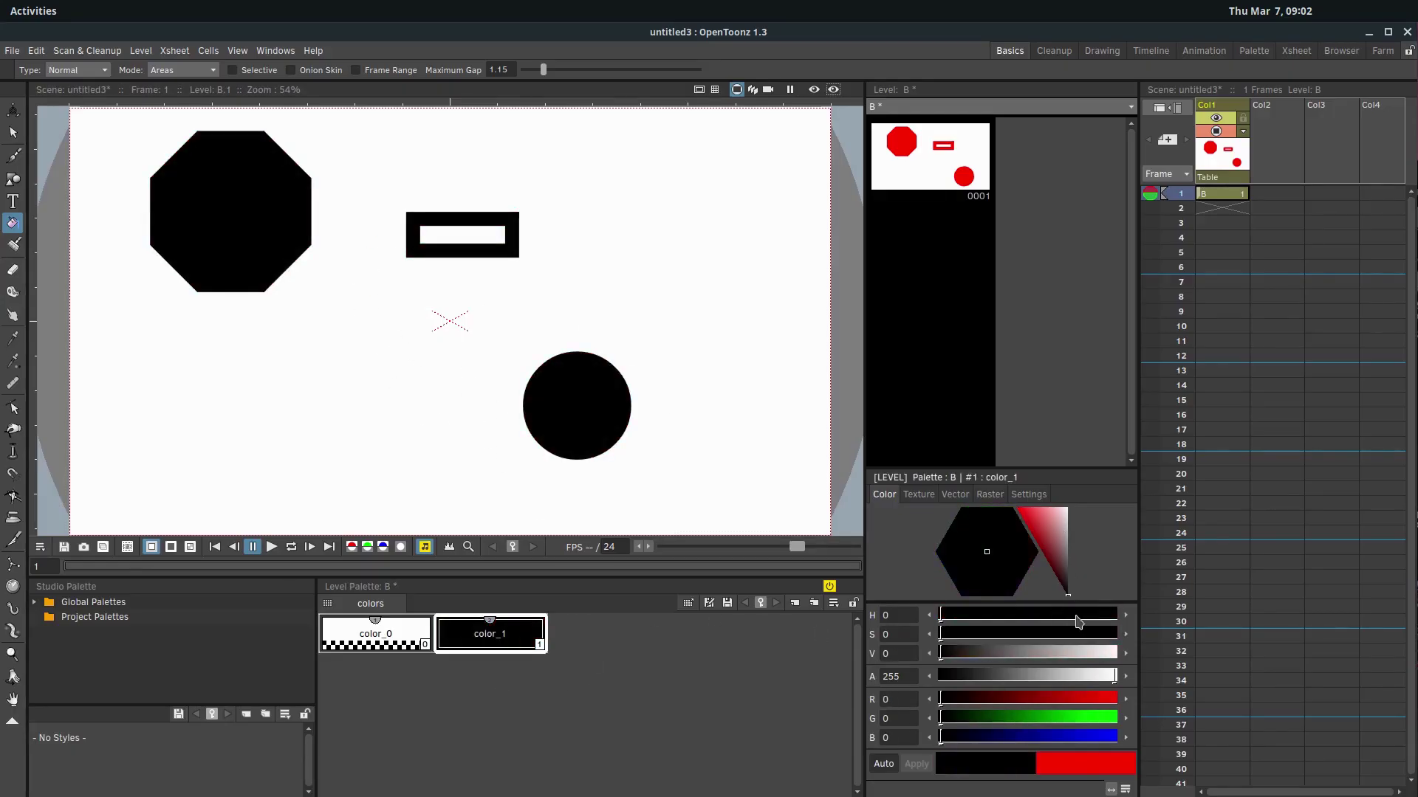
pyautogui.click(796, 604)
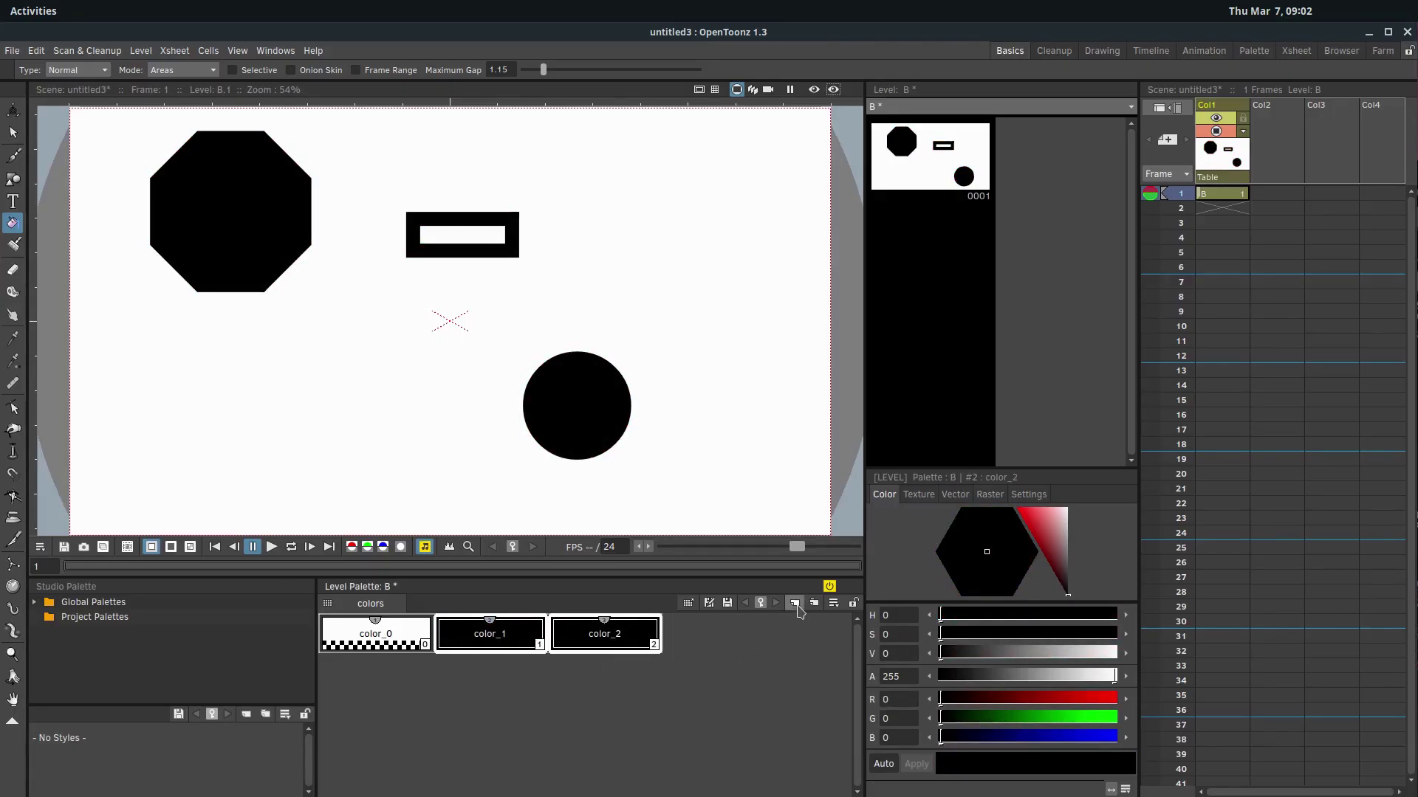
pyautogui.click(610, 644)
pyautogui.moveTo(1062, 546); pyautogui.dragTo(1038, 551)
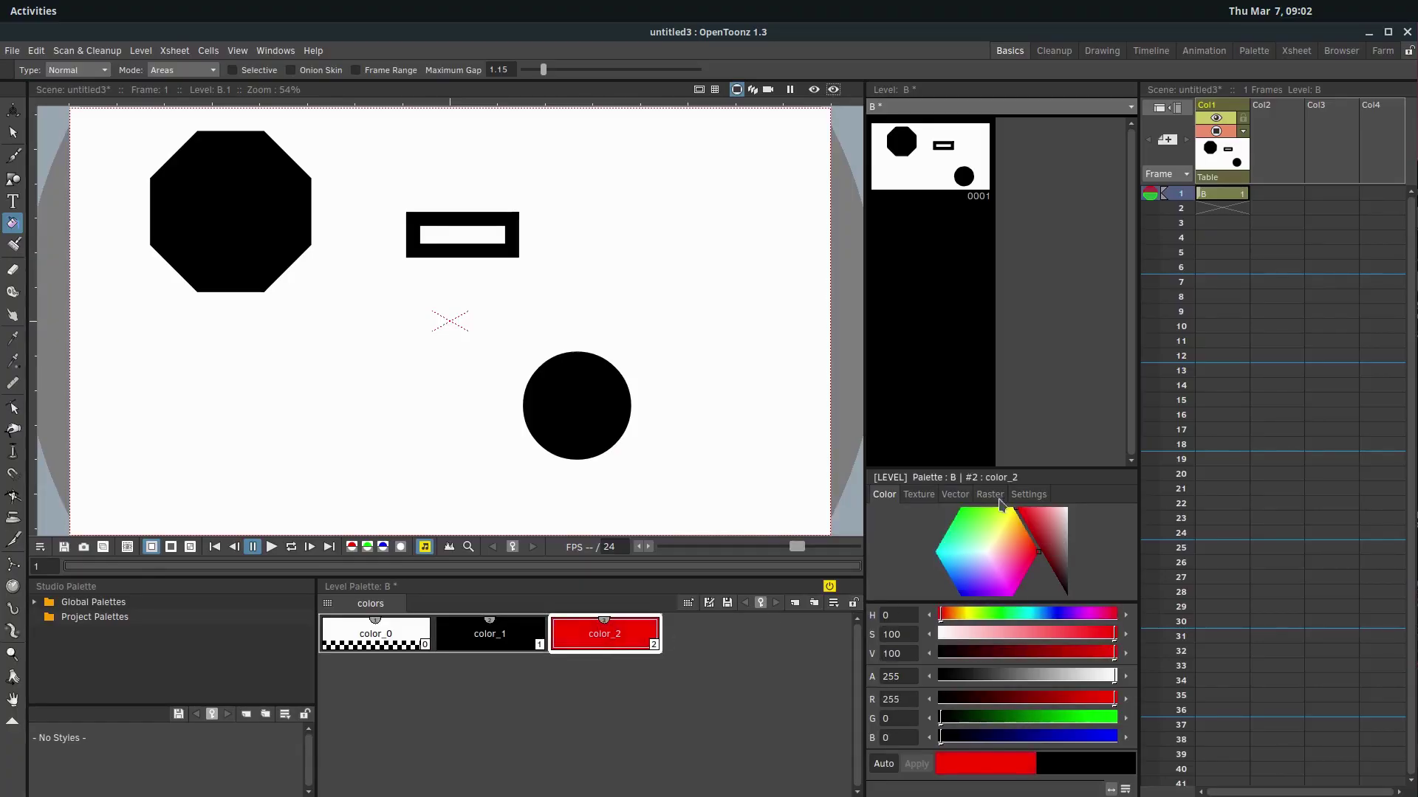
pyautogui.click(584, 407)
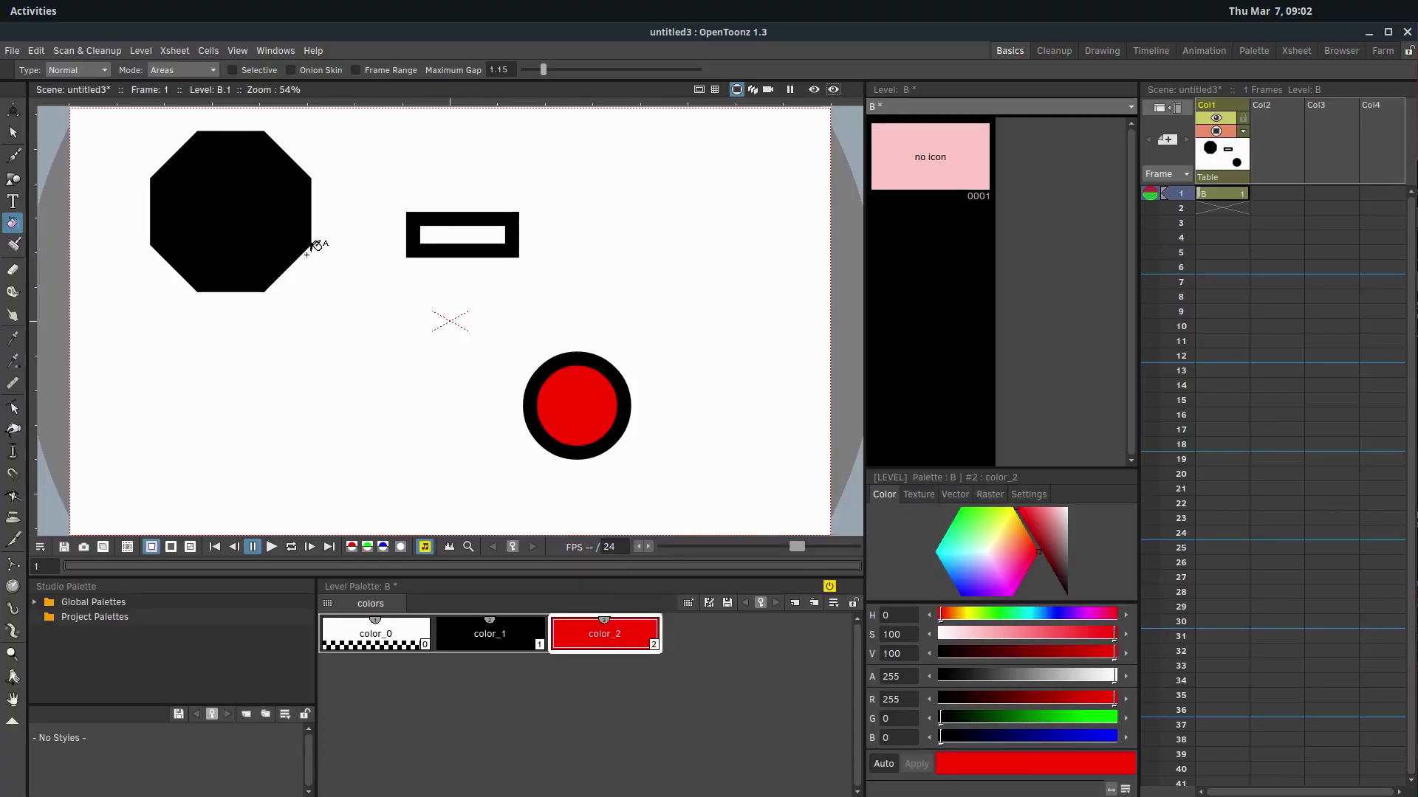
pyautogui.click(241, 206)
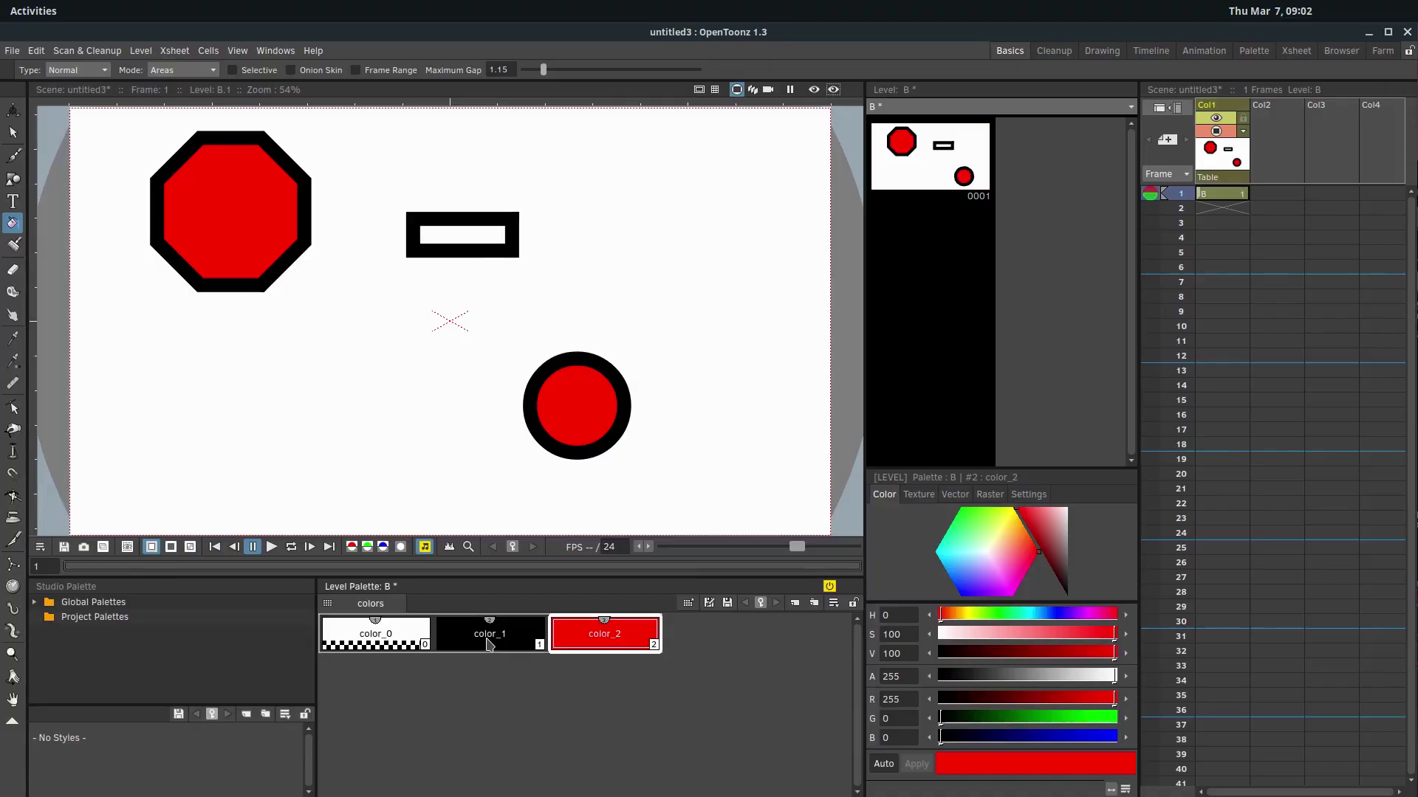
pyautogui.click(414, 633)
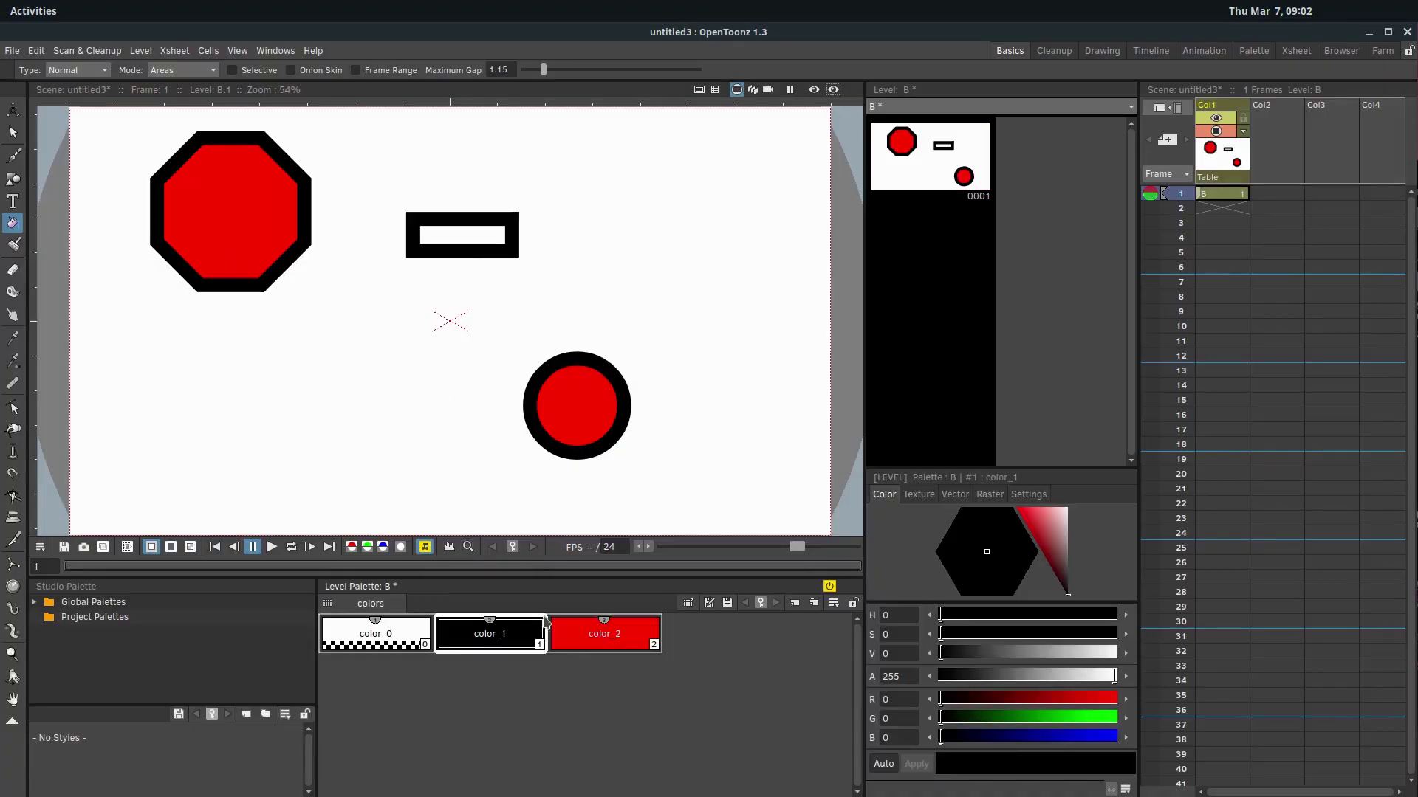
pyautogui.click(584, 649)
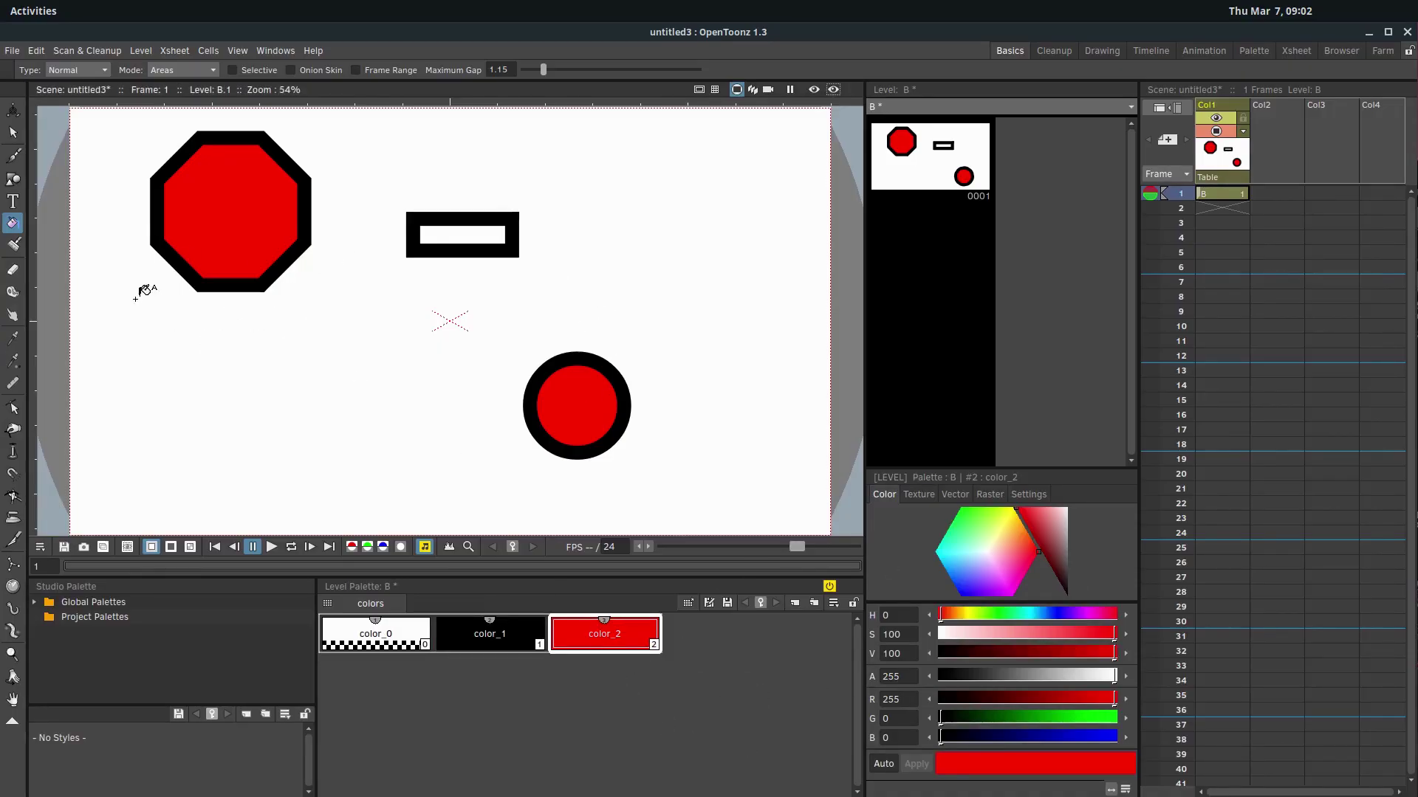
# Erase gaps in the bottom edges of the rectangle and the octagon.
pyautogui.click(13, 247)
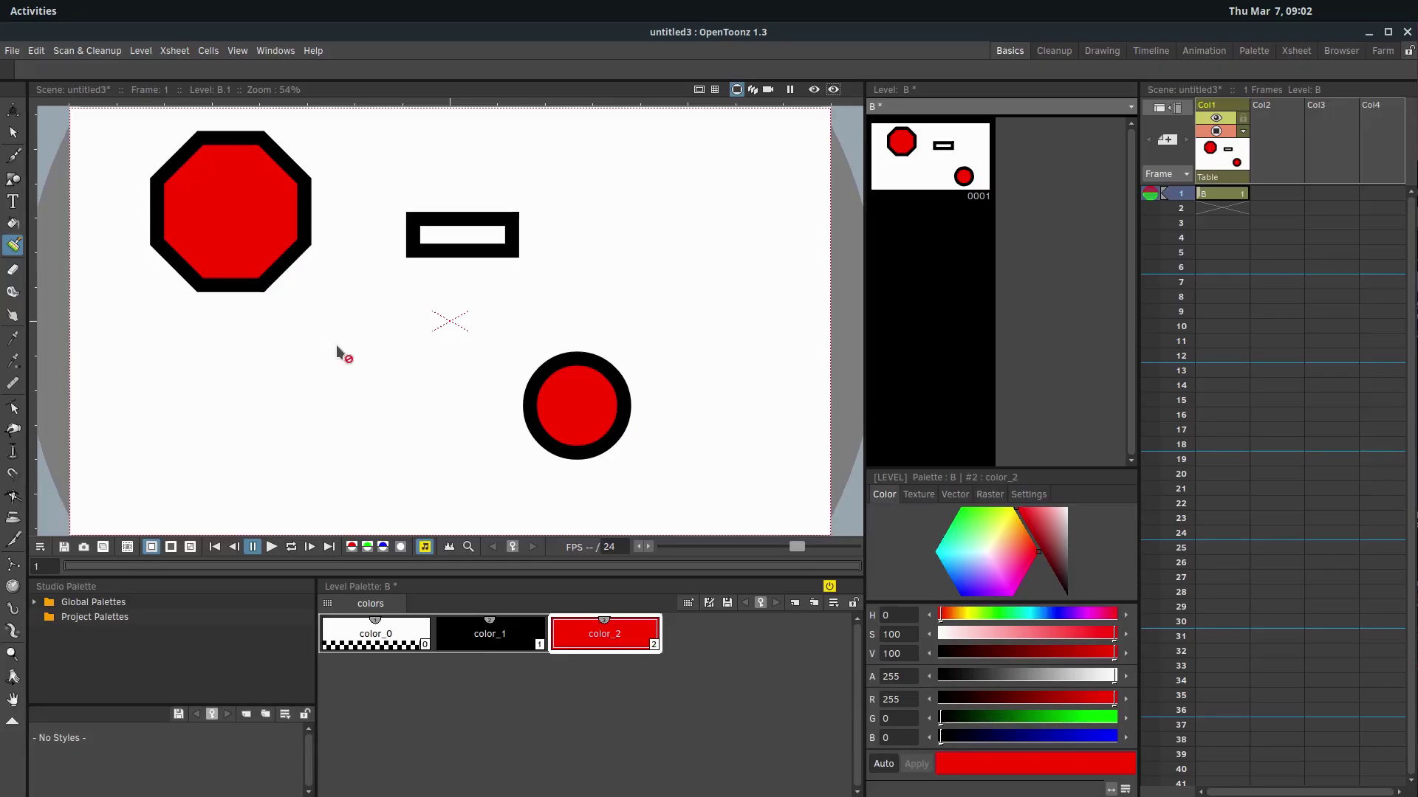
pyautogui.click(14, 270)
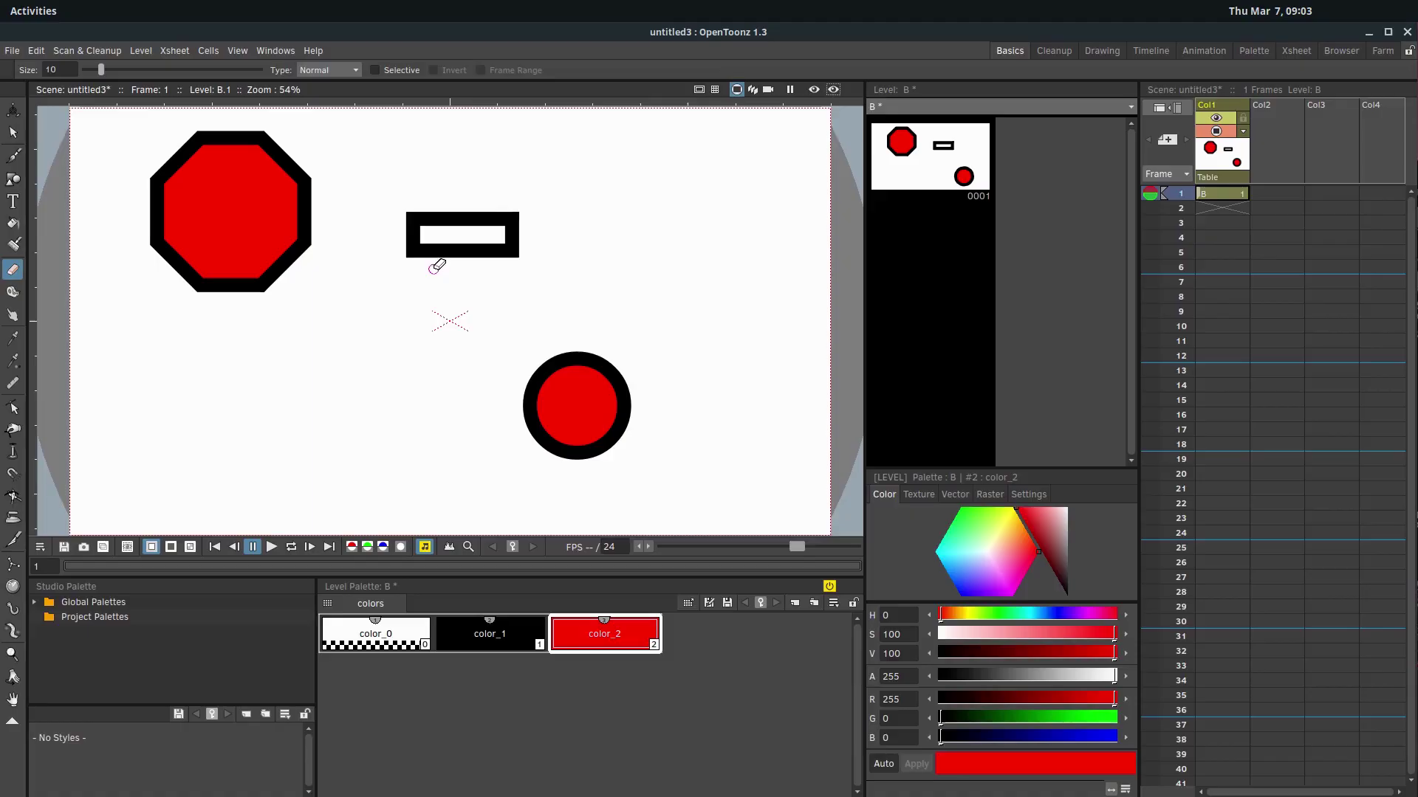
pyautogui.moveTo(437, 264)
pyautogui.mouseDown()
pyautogui.moveTo(443, 250)
pyautogui.moveTo(493, 250)
pyautogui.mouseUp()
pyautogui.moveTo(240, 292)
pyautogui.mouseDown()
pyautogui.moveTo(243, 276)
pyautogui.moveTo(215, 282)
pyautogui.mouseUp()
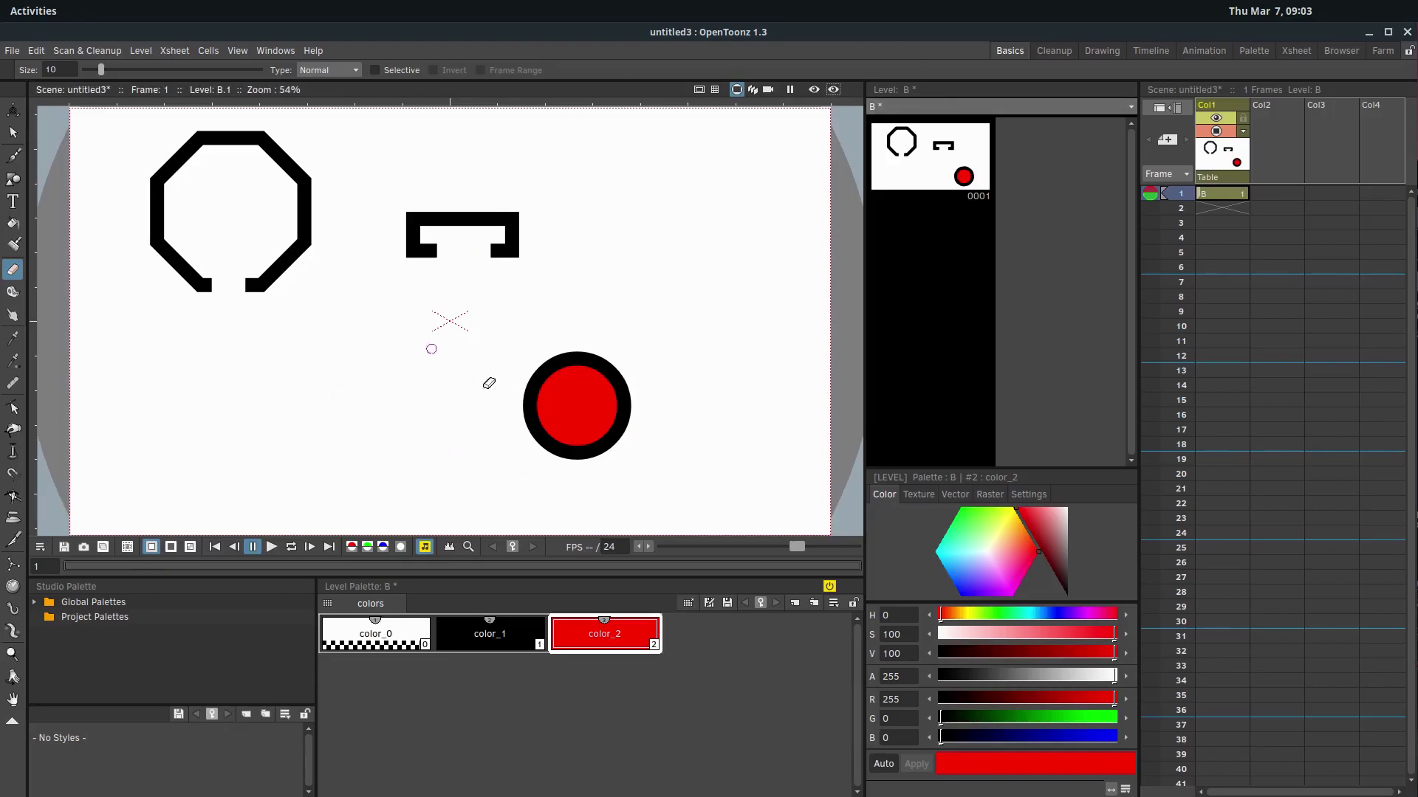
pyautogui.click(351, 641)
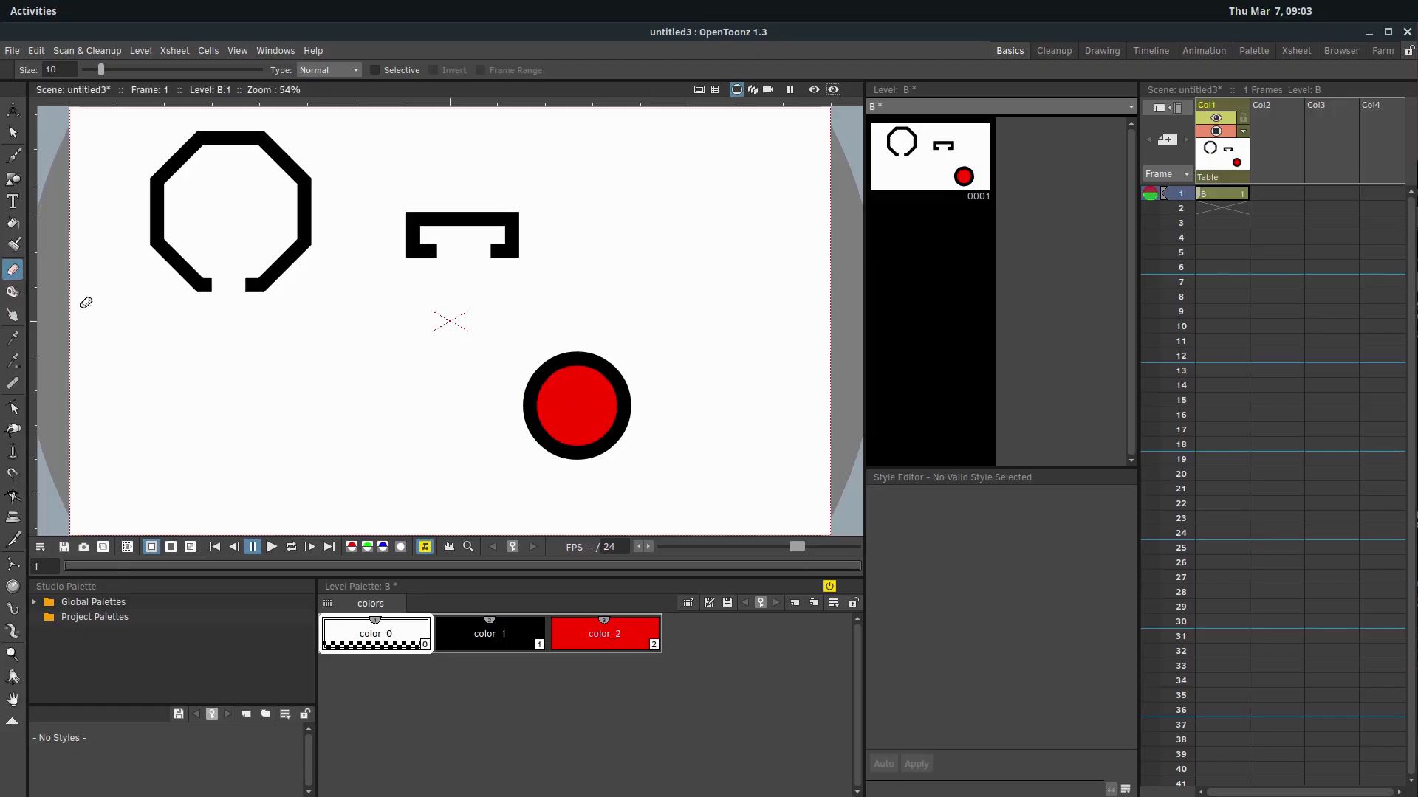
# Try closing the octagon's bottom gap in black with the Tape and Brush, undoing each attempt.
pyautogui.click(15, 296)
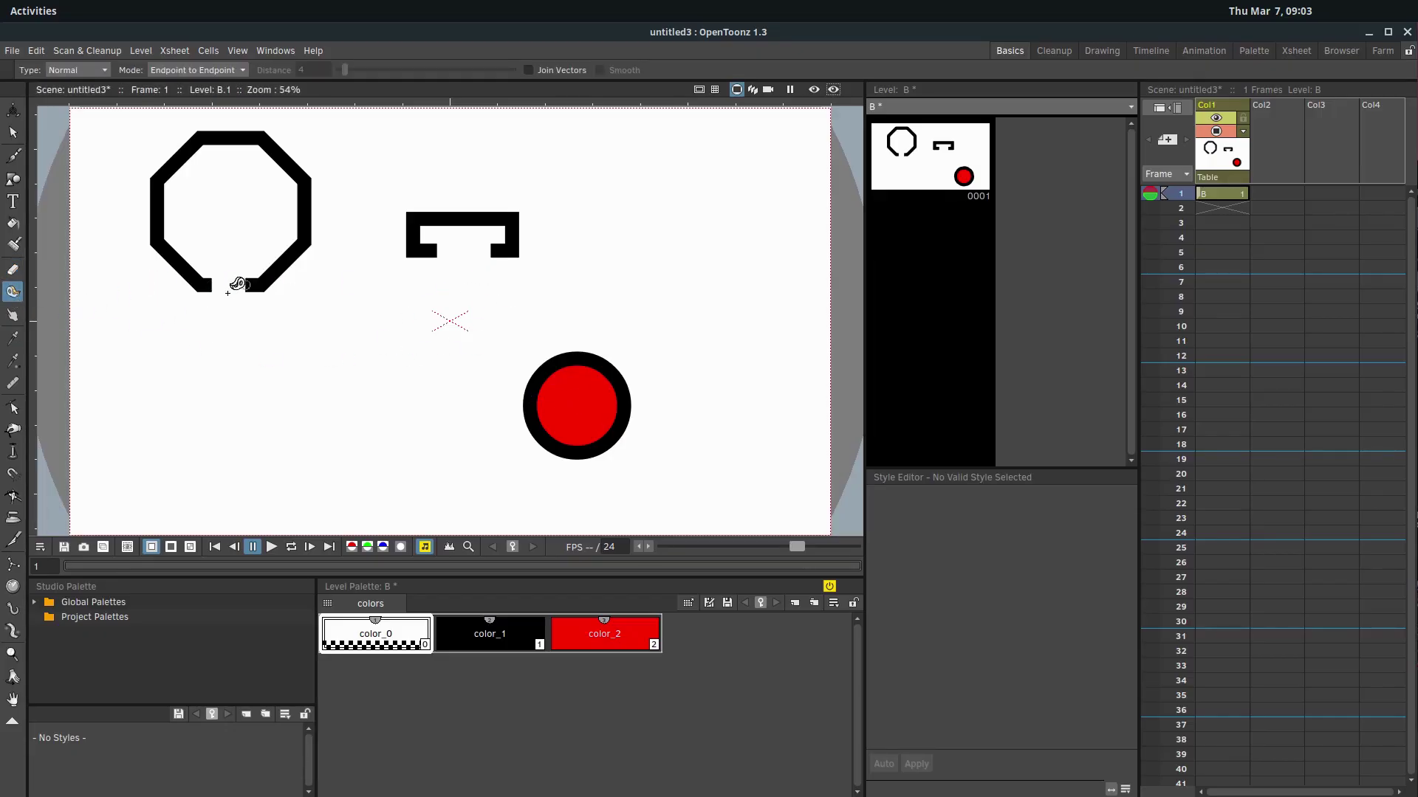
pyautogui.moveTo(213, 285); pyautogui.dragTo(237, 305)
pyautogui.click(479, 641)
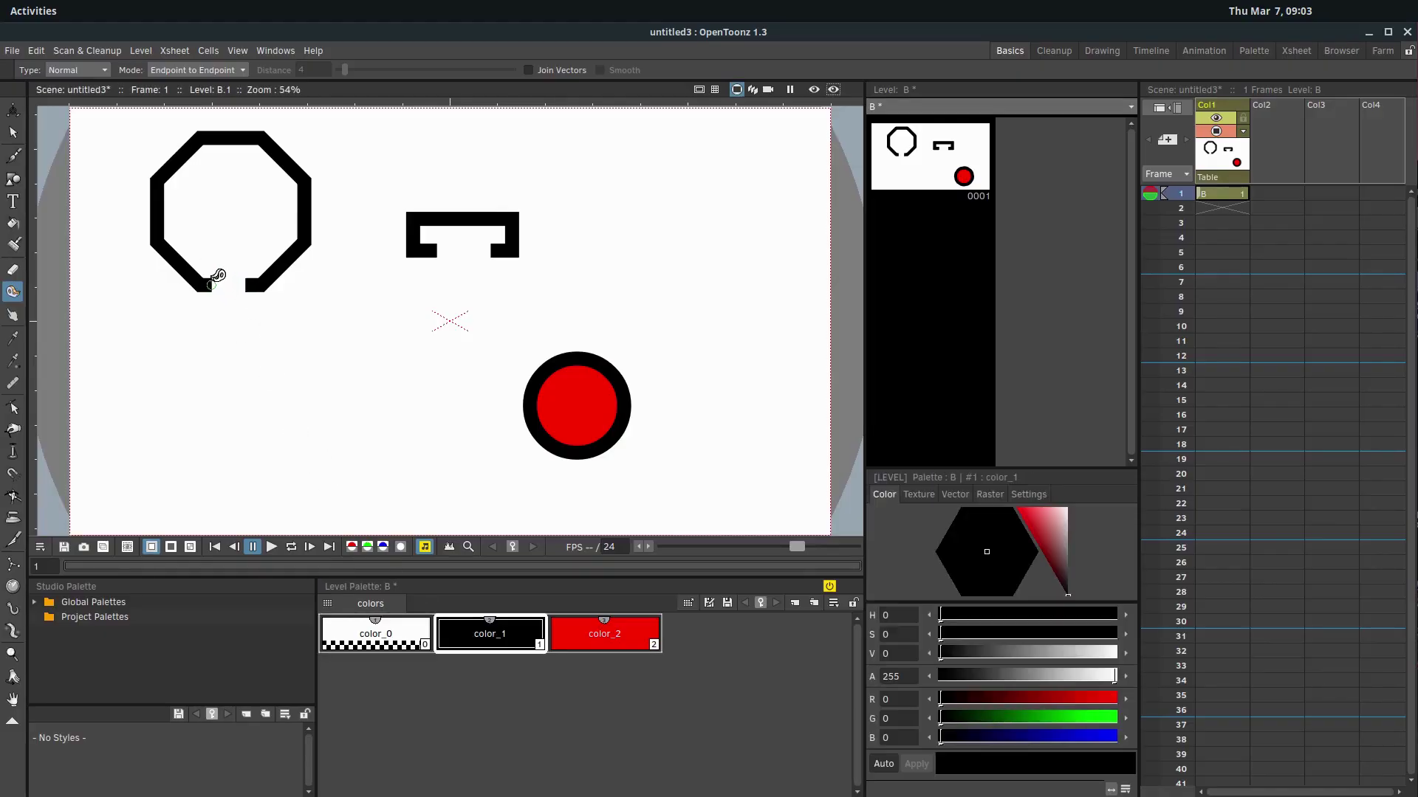
pyautogui.moveTo(212, 285); pyautogui.dragTo(246, 285)
pyautogui.hotkey('ctrl', 'z')
pyautogui.click(20, 163)
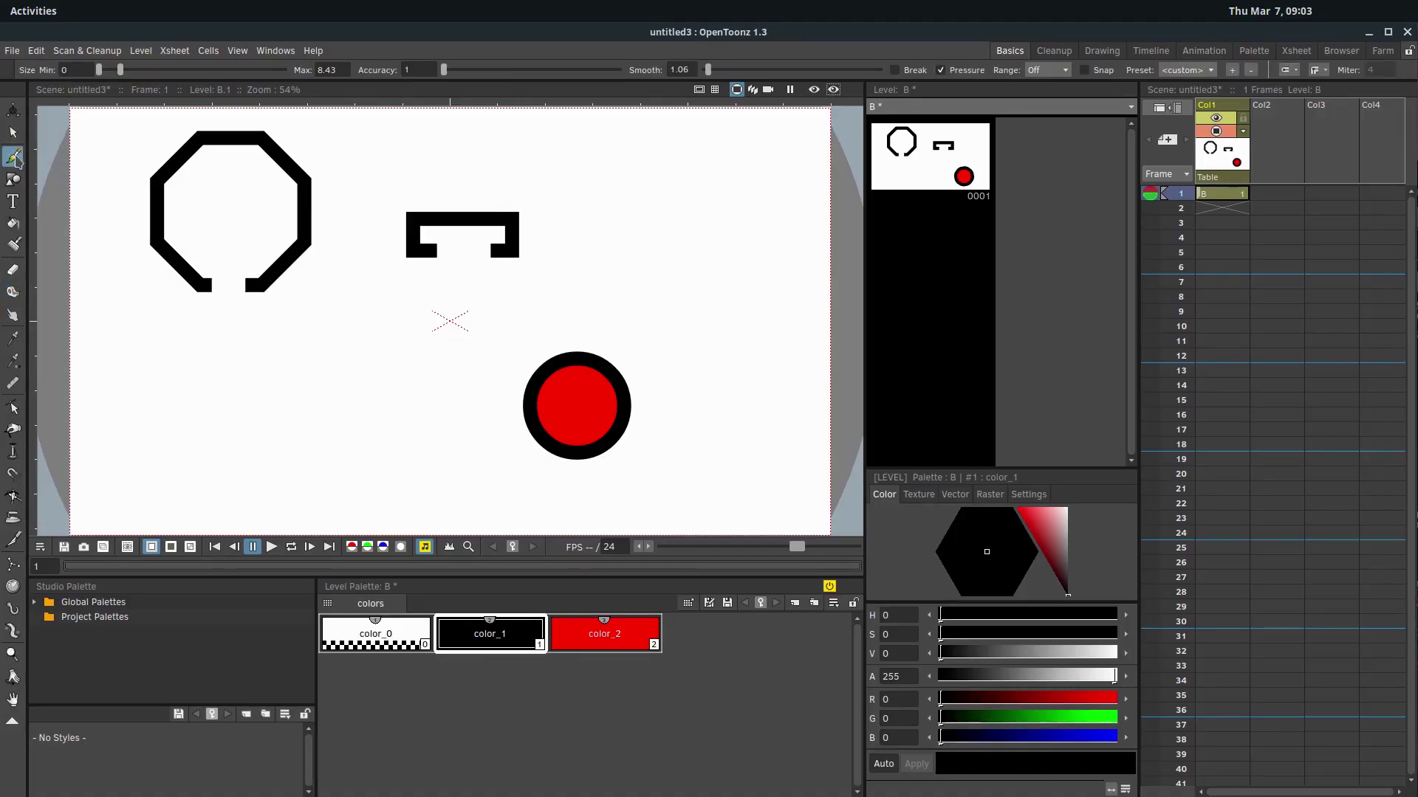
pyautogui.moveTo(247, 297); pyautogui.dragTo(244, 294)
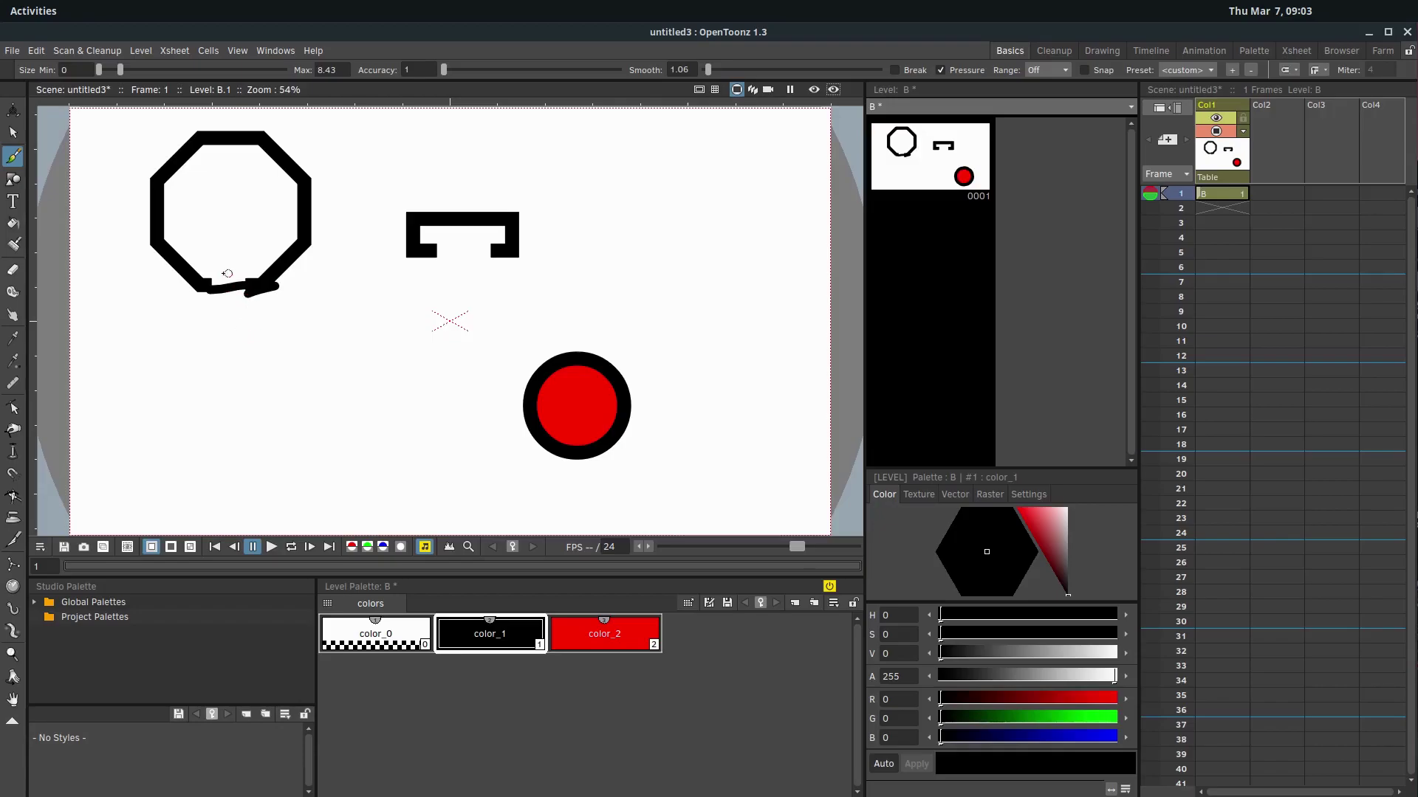
pyautogui.hotkey('ctrl', 'z')
# Tape the octagon's bottom gap shut in red color_2 and join it to the bracket's end.
pyautogui.click(603, 650)
pyautogui.click(13, 292)
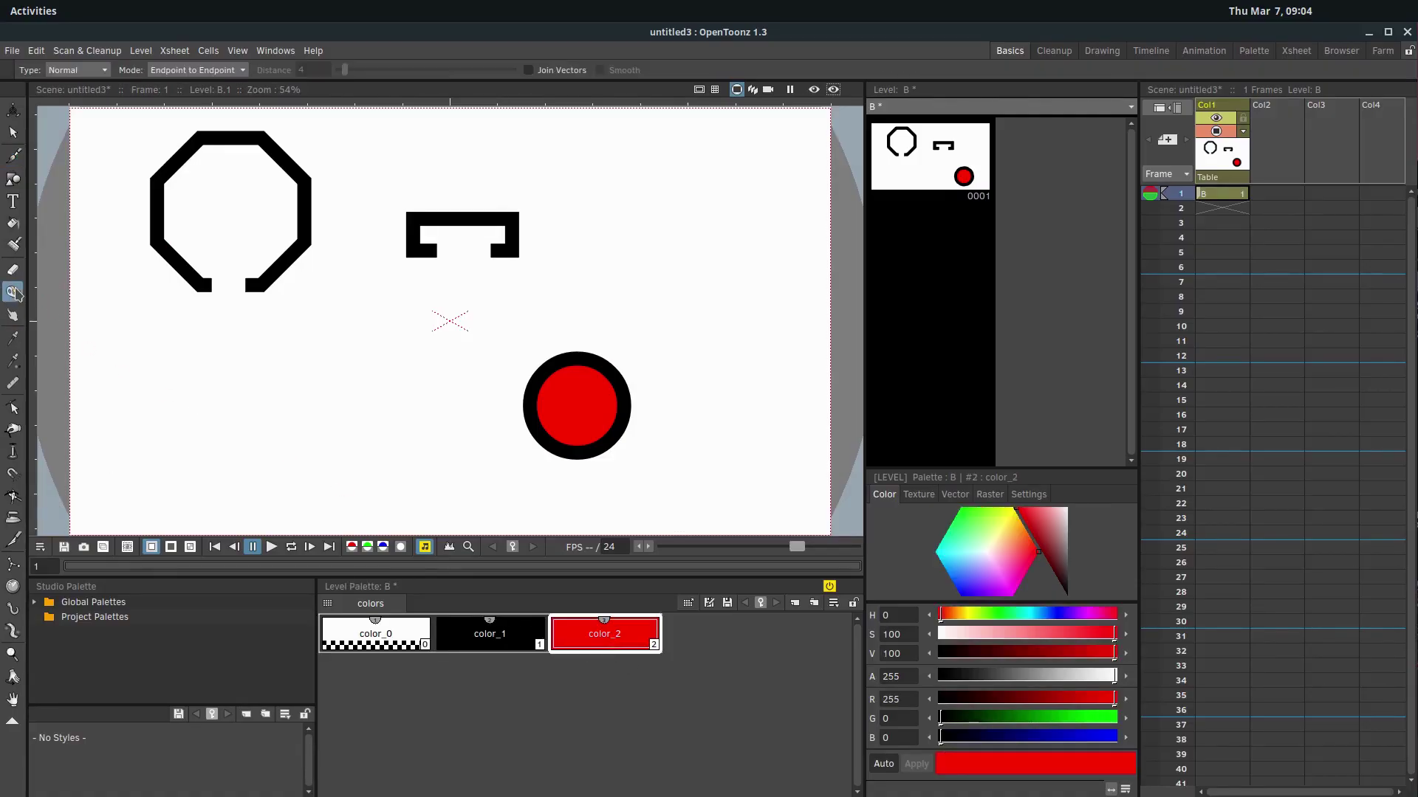
pyautogui.moveTo(214, 285); pyautogui.dragTo(251, 285)
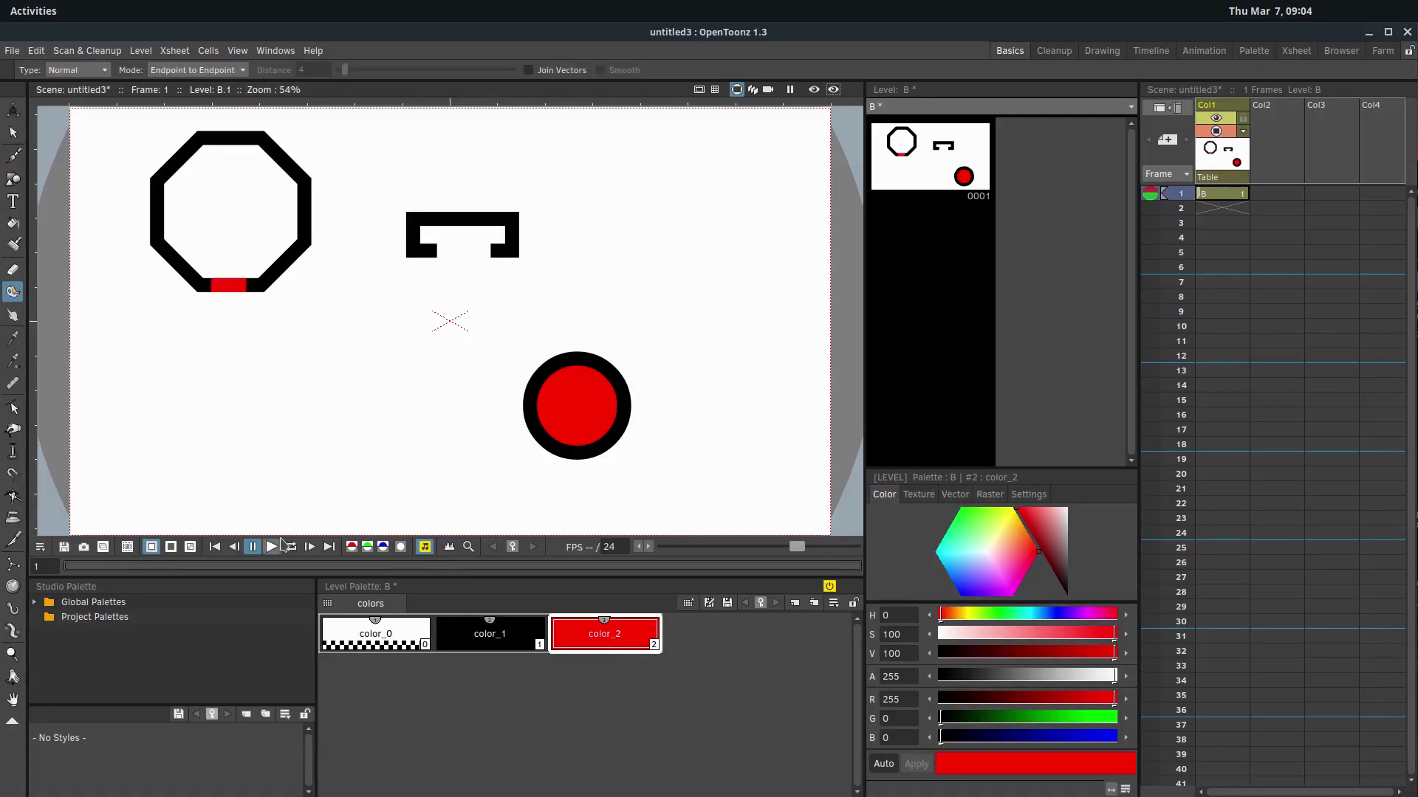
pyautogui.moveTo(440, 247); pyautogui.dragTo(569, 359)
pyautogui.moveTo(278, 264)
pyautogui.mouseDown()
pyautogui.moveTo(421, 232)
pyautogui.moveTo(440, 235)
pyautogui.moveTo(437, 251)
pyautogui.mouseUp()
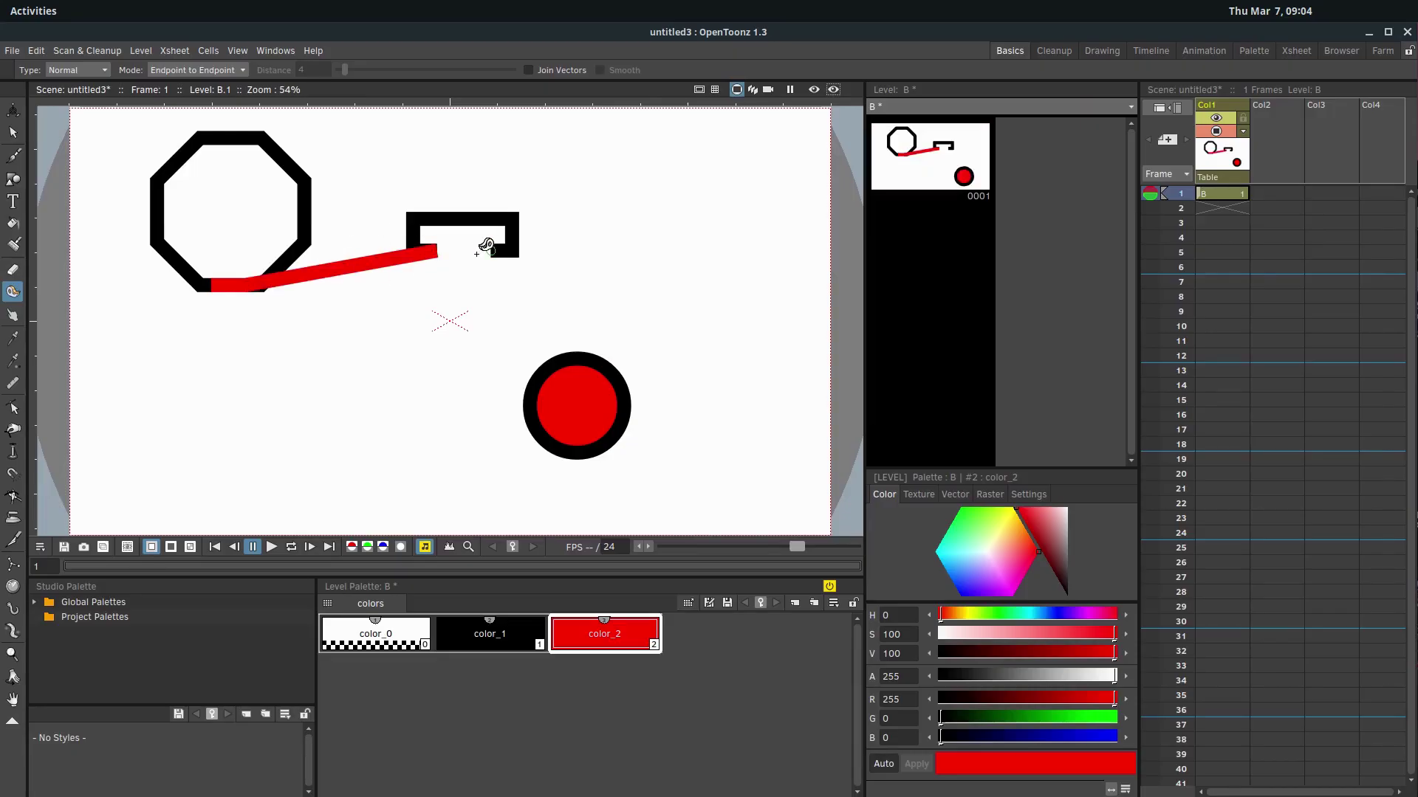
# Move the bracket down-left and pull the red connecting stroke up-right, apart from it.
pyautogui.click(487, 633)
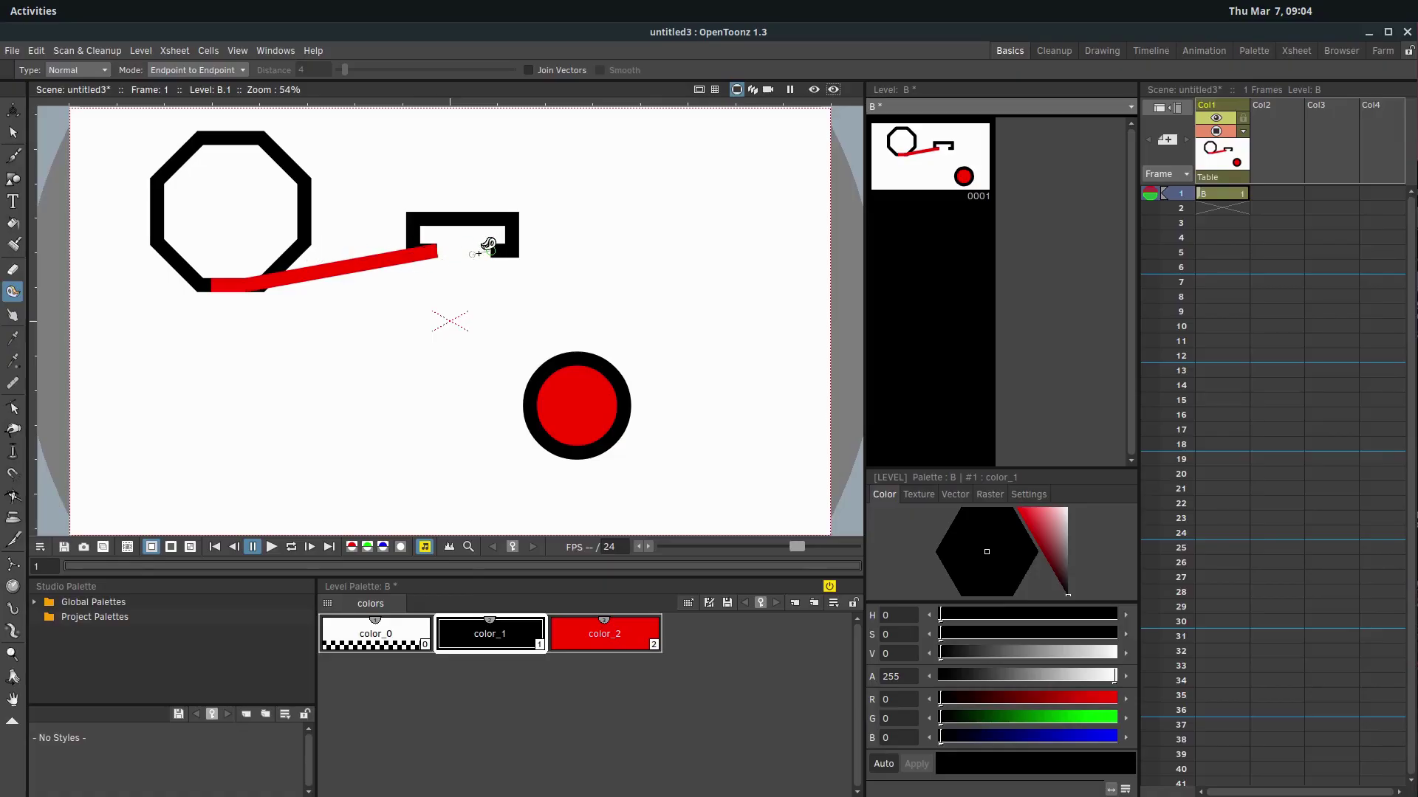
pyautogui.click(12, 133)
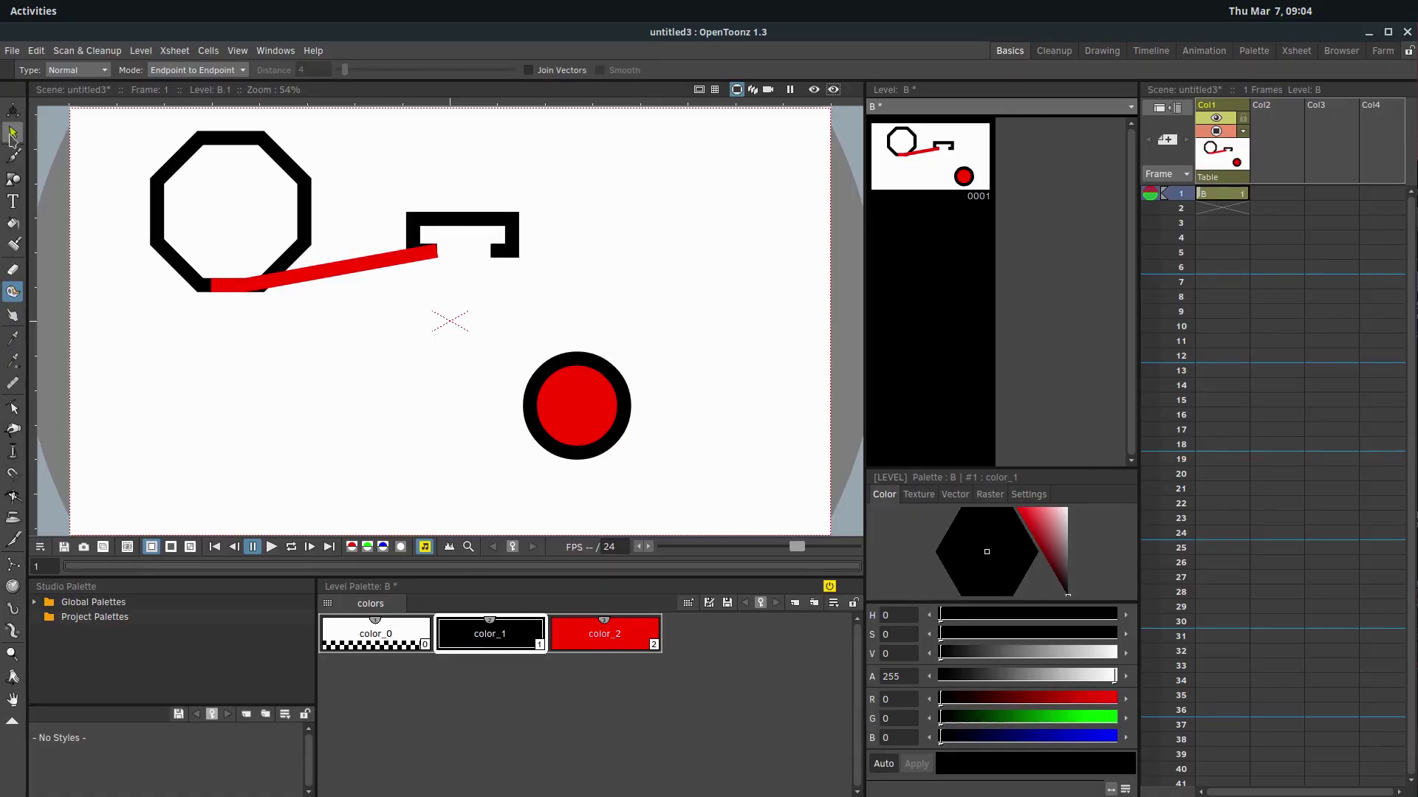
pyautogui.click(426, 220)
pyautogui.moveTo(429, 219)
pyautogui.mouseDown()
pyautogui.moveTo(413, 294)
pyautogui.moveTo(337, 353)
pyautogui.mouseUp()
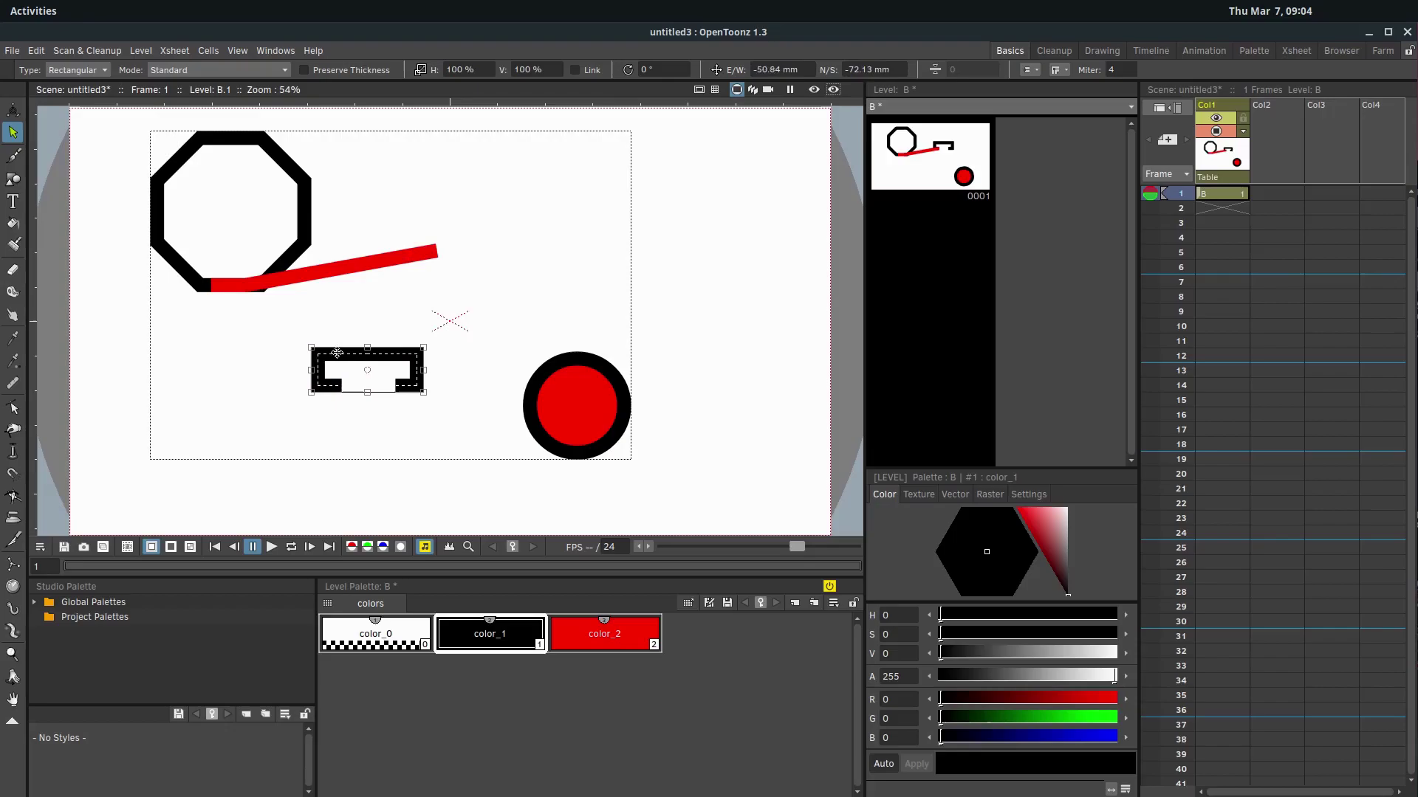
pyautogui.click(391, 258)
pyautogui.moveTo(410, 253)
pyautogui.mouseDown()
pyautogui.moveTo(384, 288)
pyautogui.moveTo(453, 281)
pyautogui.moveTo(533, 209)
pyautogui.mouseUp()
pyautogui.click(317, 342)
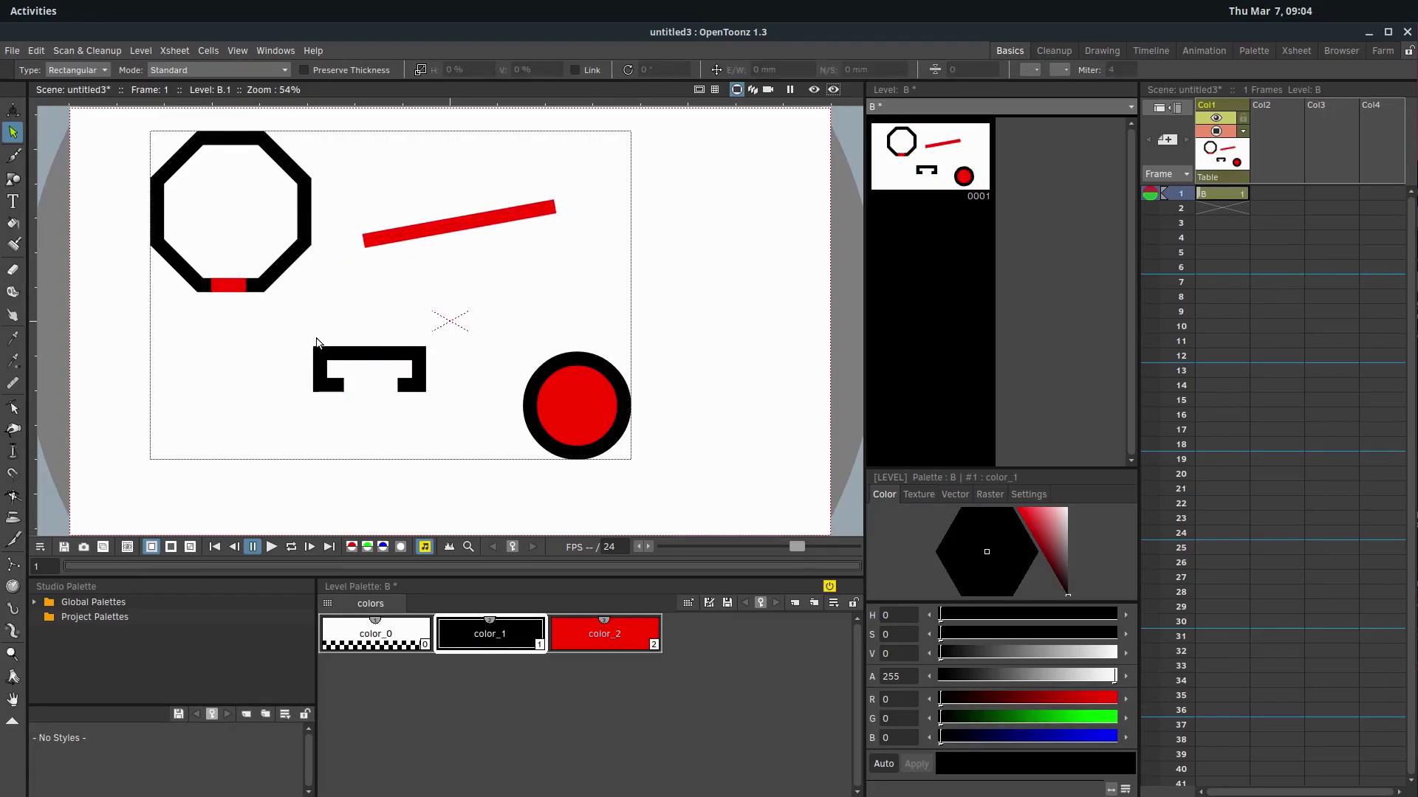
pyautogui.click(14, 316)
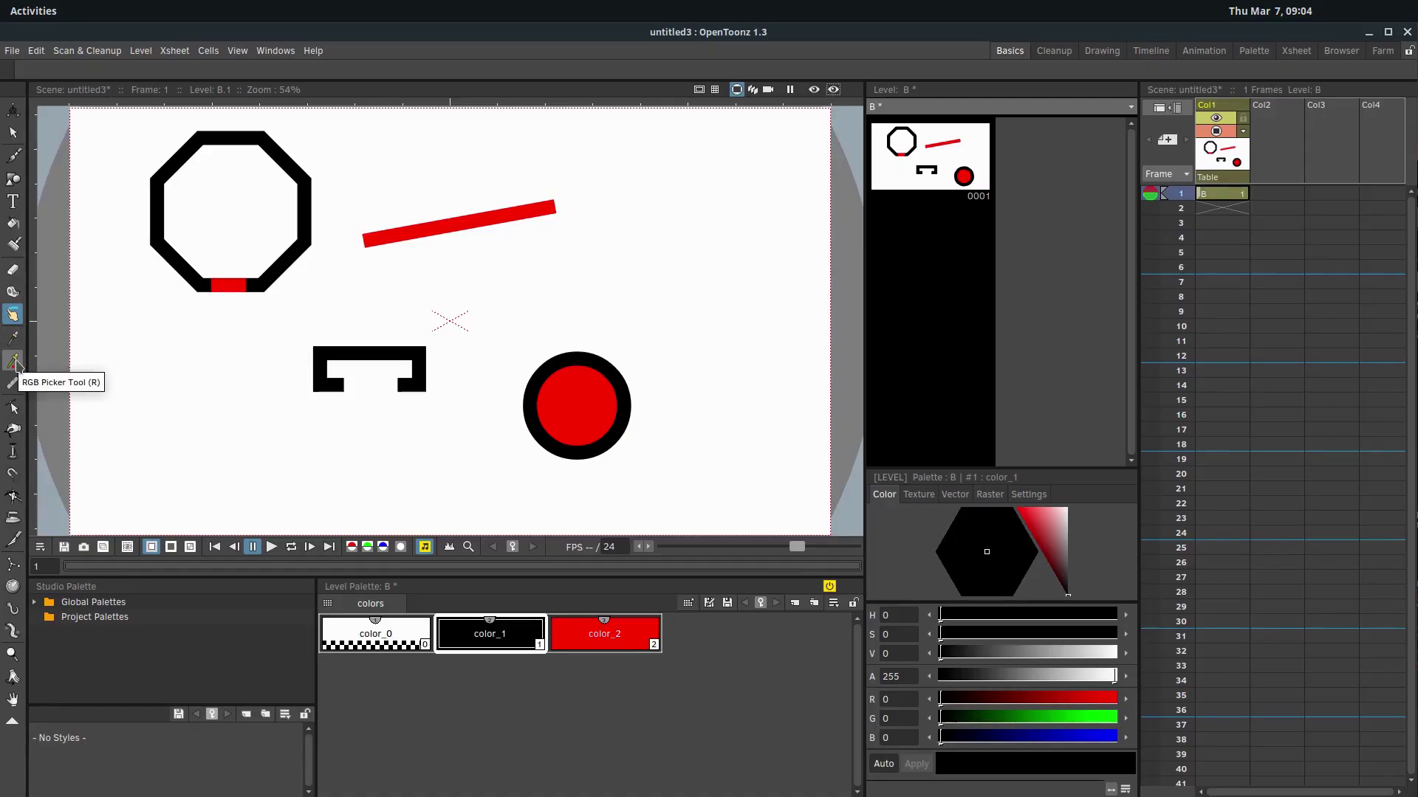
pyautogui.click(12, 338)
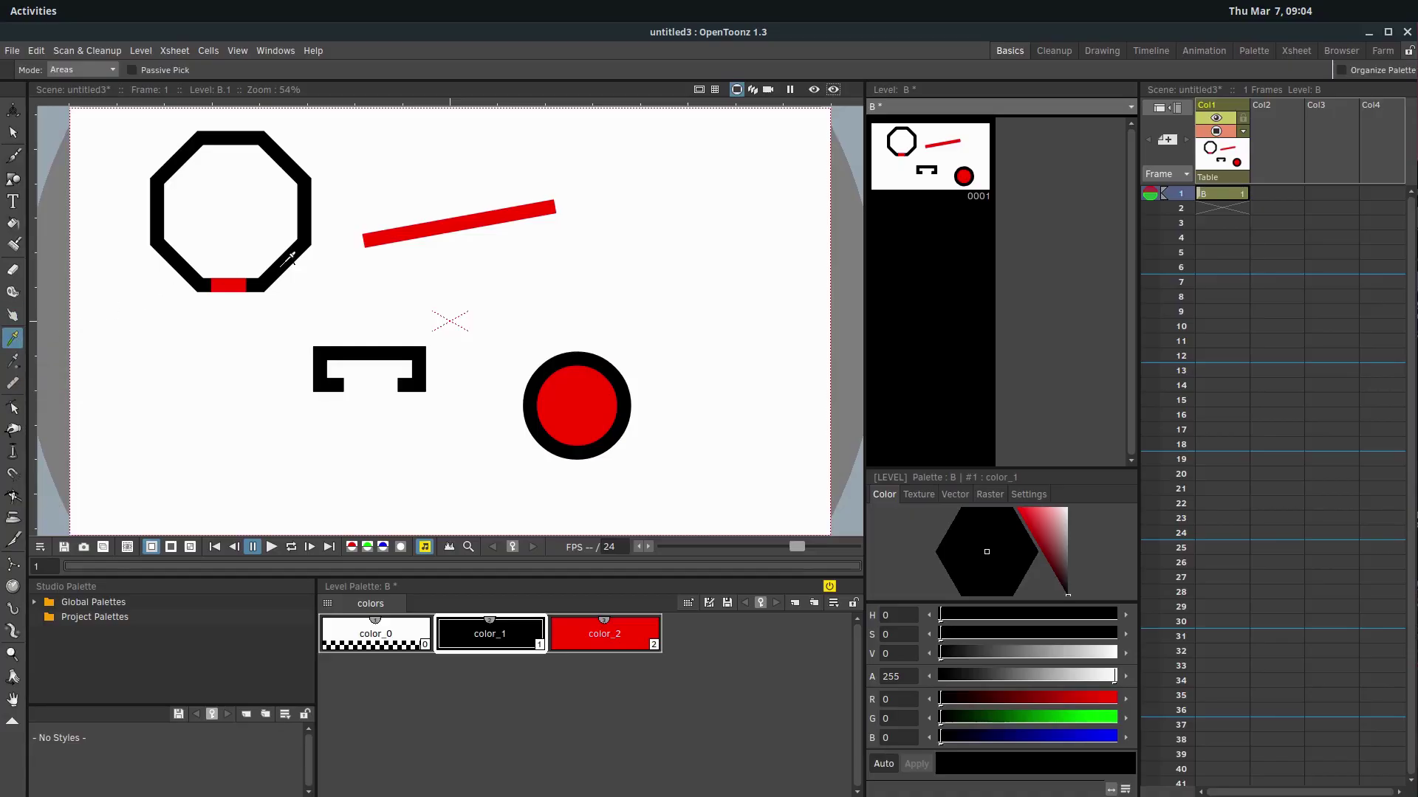
pyautogui.click(440, 222)
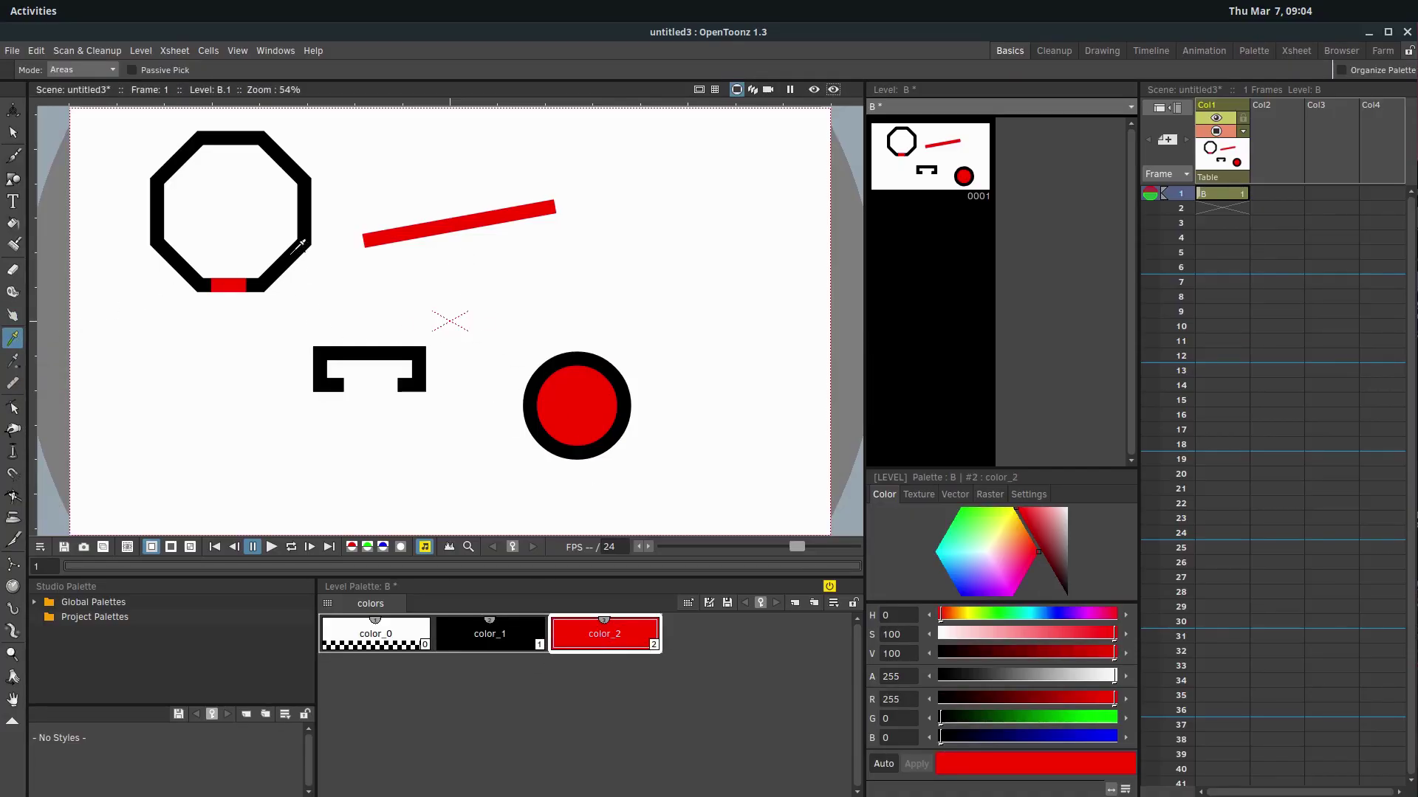
pyautogui.click(479, 646)
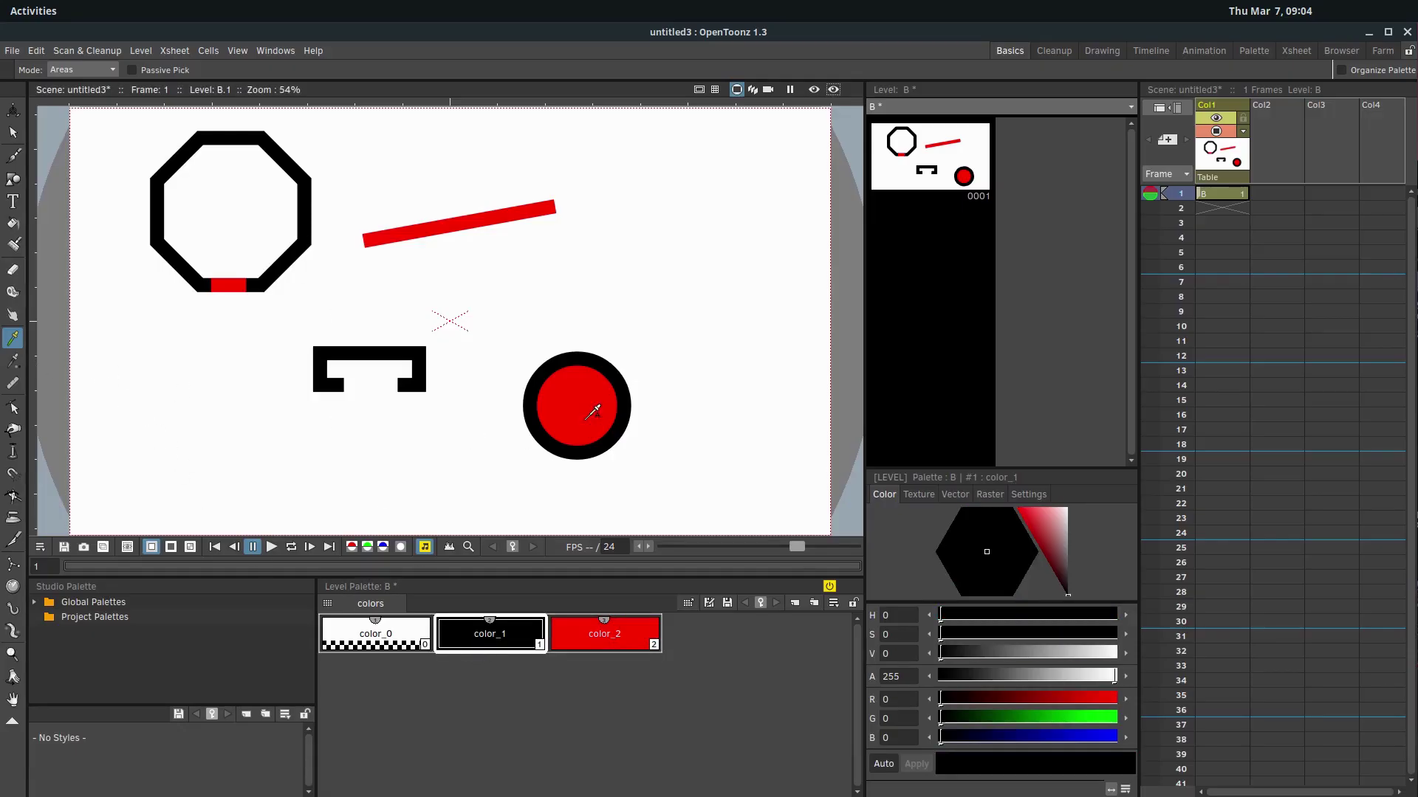
pyautogui.click(13, 361)
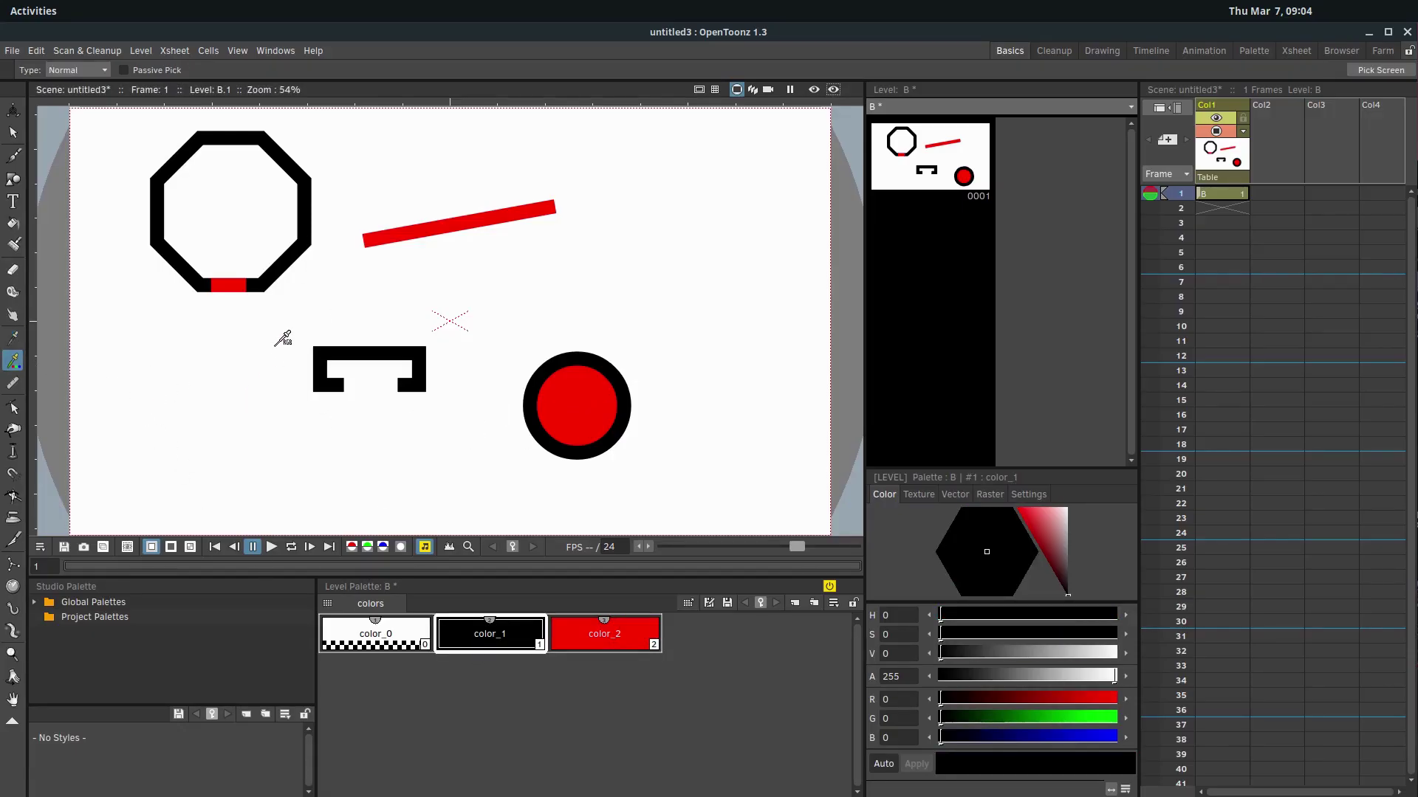
pyautogui.click(245, 280)
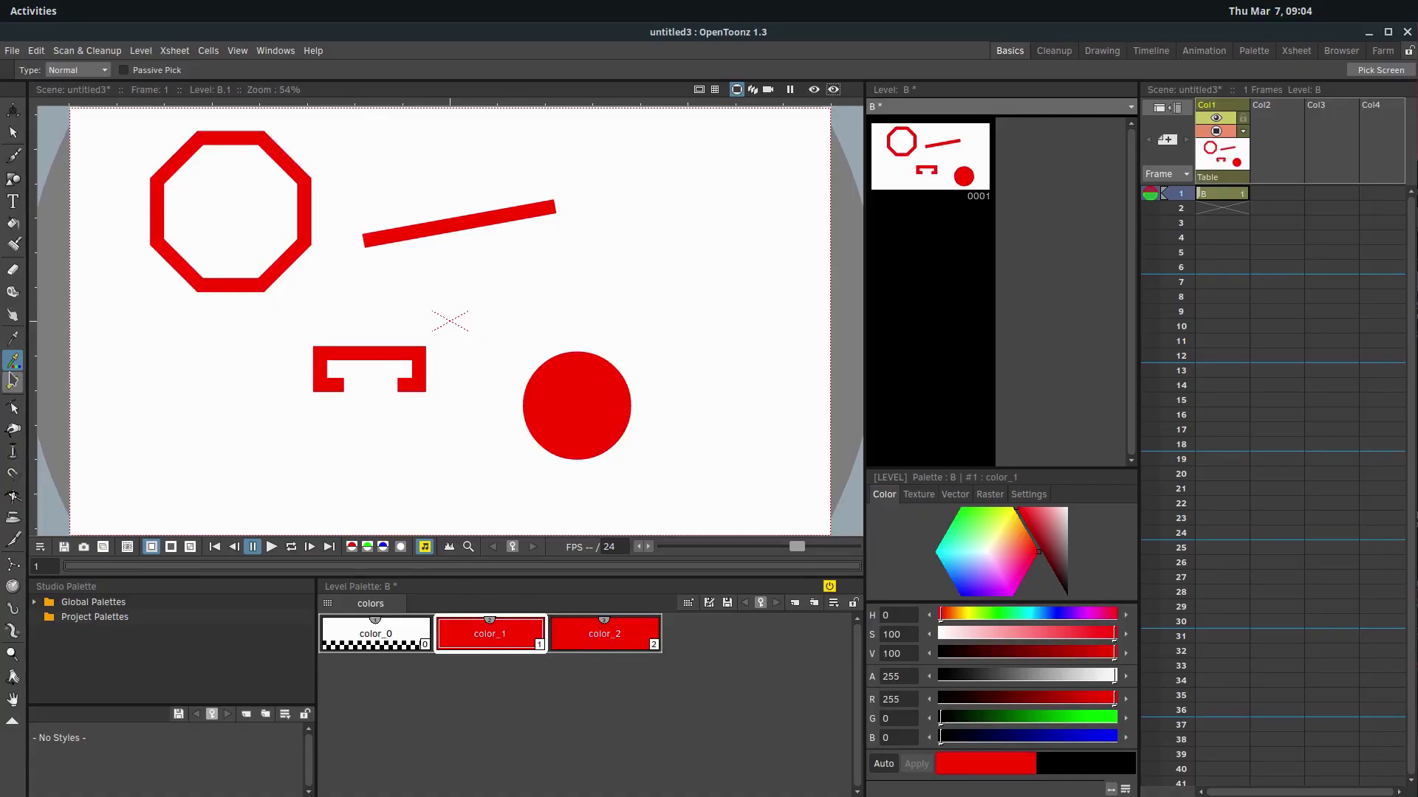
pyautogui.hotkey('ctrl', 'z')
pyautogui.press('b')
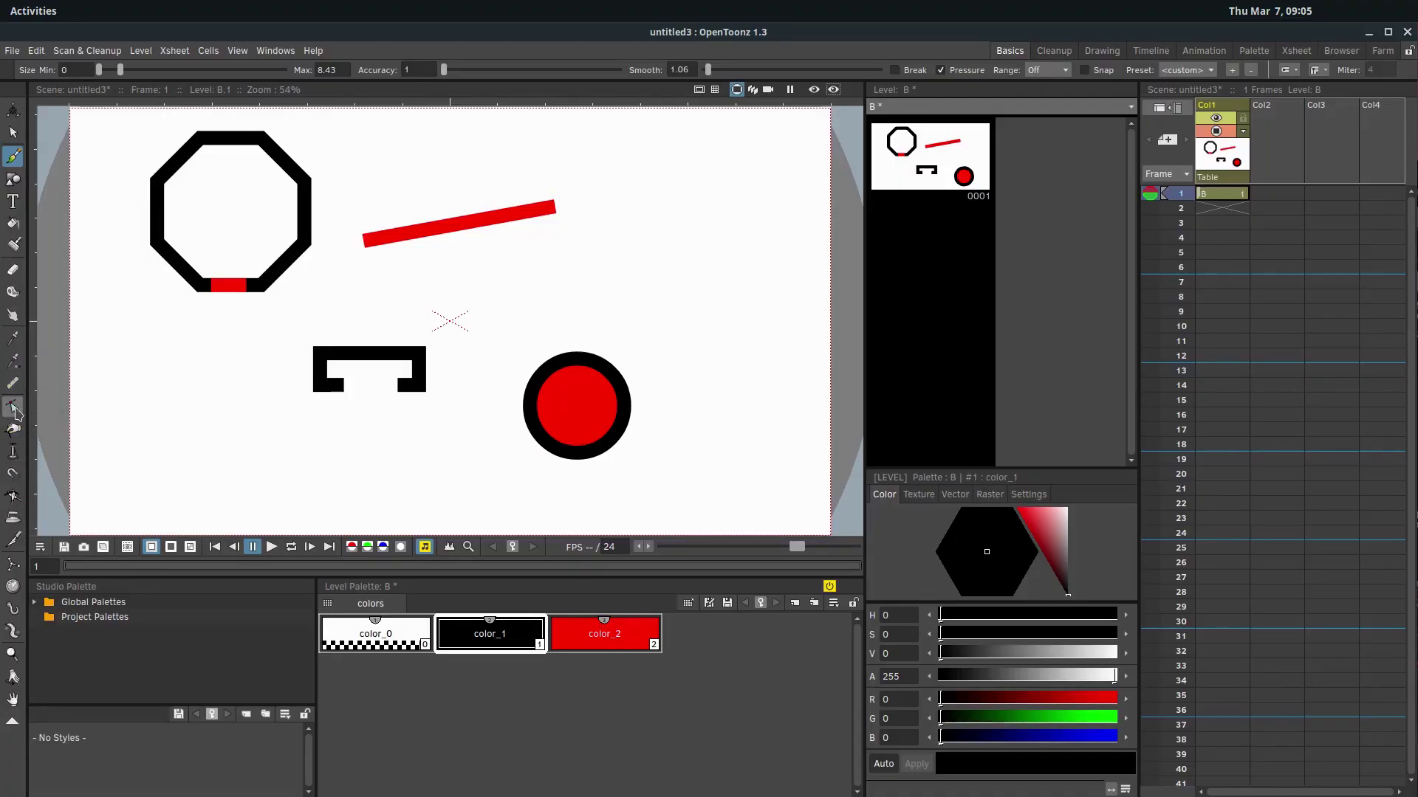
# With the Control Point Editor, bend one octagon corner inward into a curve.
pyautogui.click(13, 409)
pyautogui.click(262, 286)
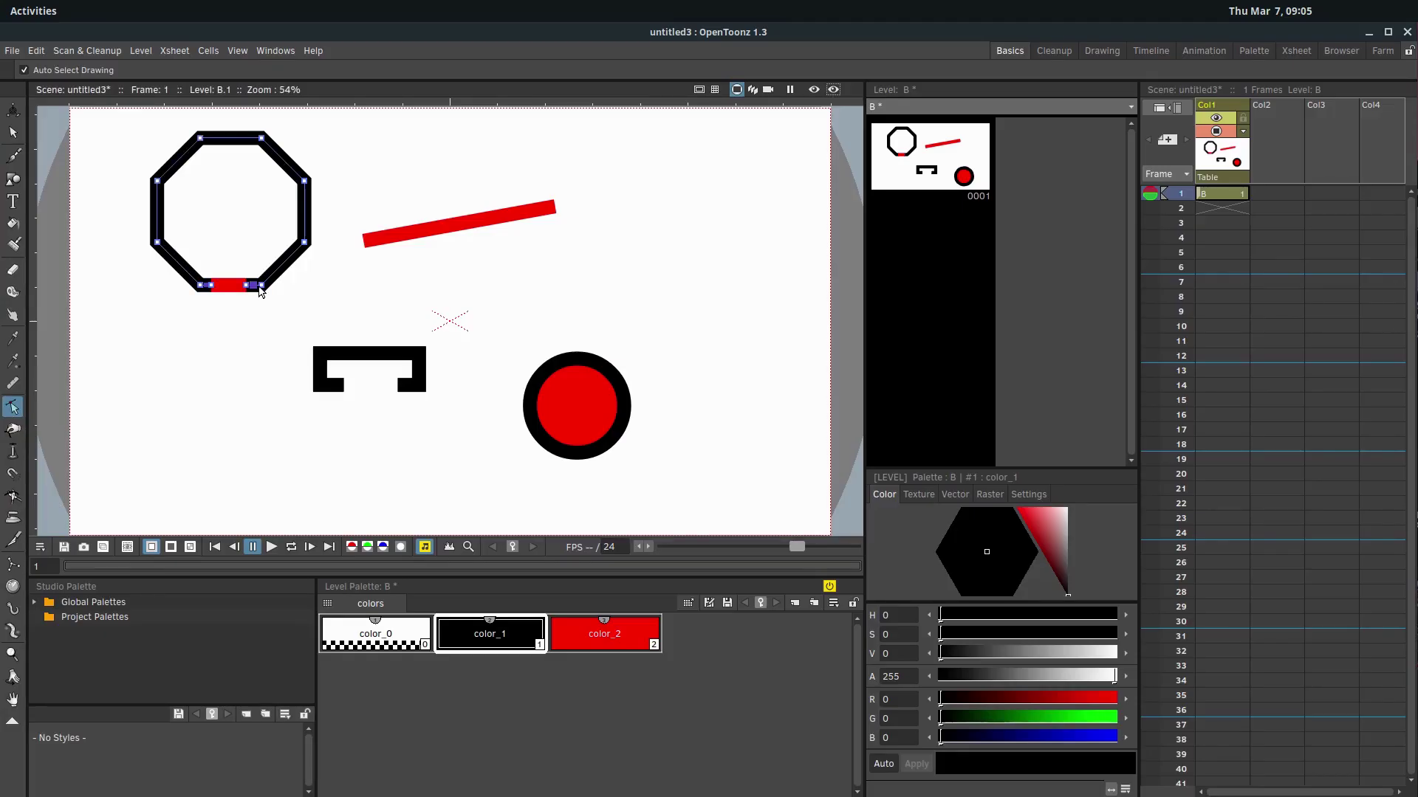
pyautogui.moveTo(260, 290); pyautogui.dragTo(308, 177)
pyautogui.click(305, 181)
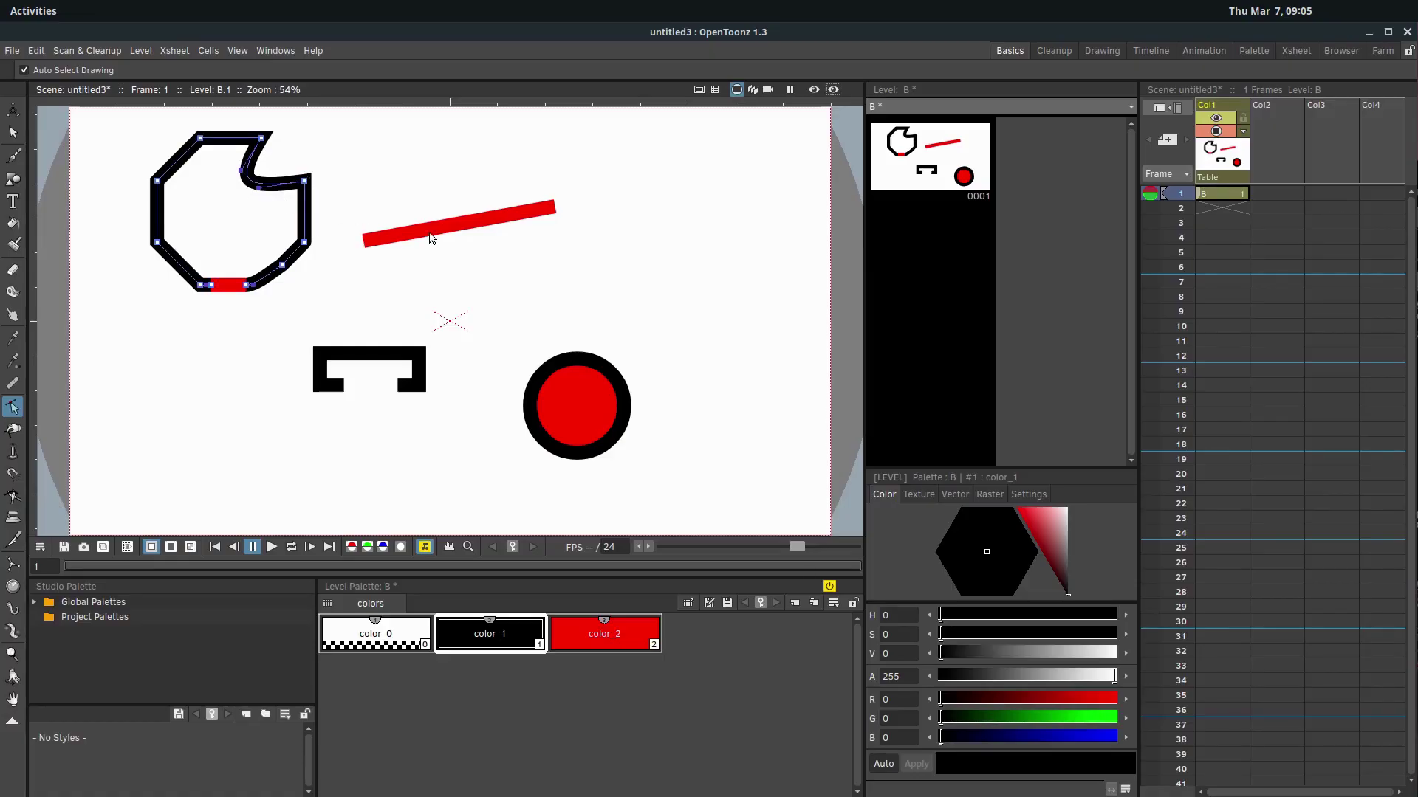
# Curve the red bar into a wide U, raising both ends and reshaping its left tangent.
pyautogui.click(458, 229)
pyautogui.moveTo(459, 224); pyautogui.dragTo(469, 325)
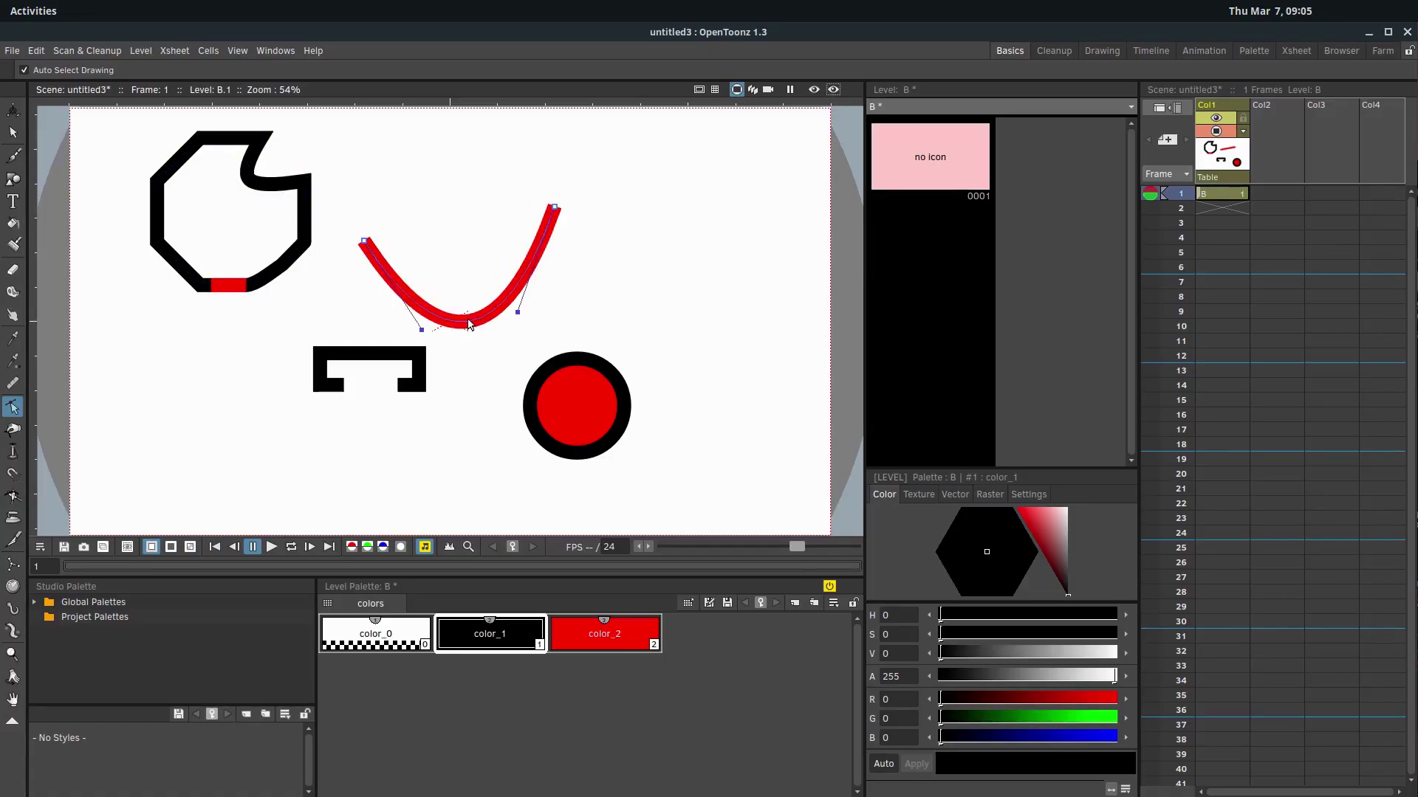
pyautogui.moveTo(556, 211); pyautogui.dragTo(637, 195)
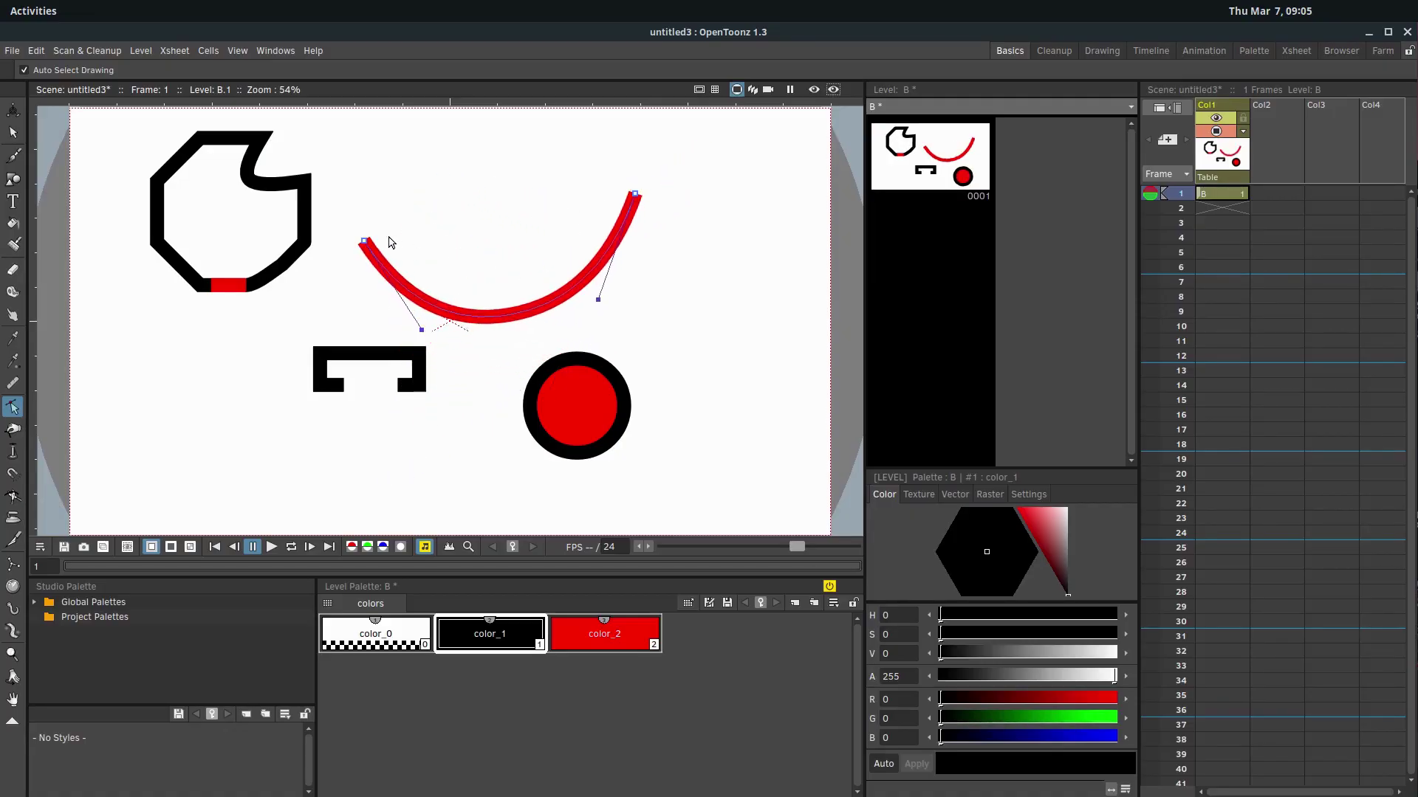
pyautogui.moveTo(367, 248); pyautogui.dragTo(383, 192)
pyautogui.moveTo(440, 281)
pyautogui.mouseDown()
pyautogui.moveTo(315, 360)
pyautogui.moveTo(249, 430)
pyautogui.moveTo(416, 327)
pyautogui.moveTo(401, 160)
pyautogui.moveTo(382, 235)
pyautogui.moveTo(220, 401)
pyautogui.moveTo(82, 513)
pyautogui.moveTo(291, 329)
pyautogui.moveTo(122, 496)
pyautogui.moveTo(351, 275)
pyautogui.moveTo(386, 201)
pyautogui.moveTo(428, 204)
pyautogui.moveTo(408, 233)
pyautogui.moveTo(370, 188)
pyautogui.moveTo(319, 215)
pyautogui.moveTo(308, 307)
pyautogui.moveTo(469, 225)
pyautogui.moveTo(458, 215)
pyautogui.moveTo(310, 279)
pyautogui.mouseUp()
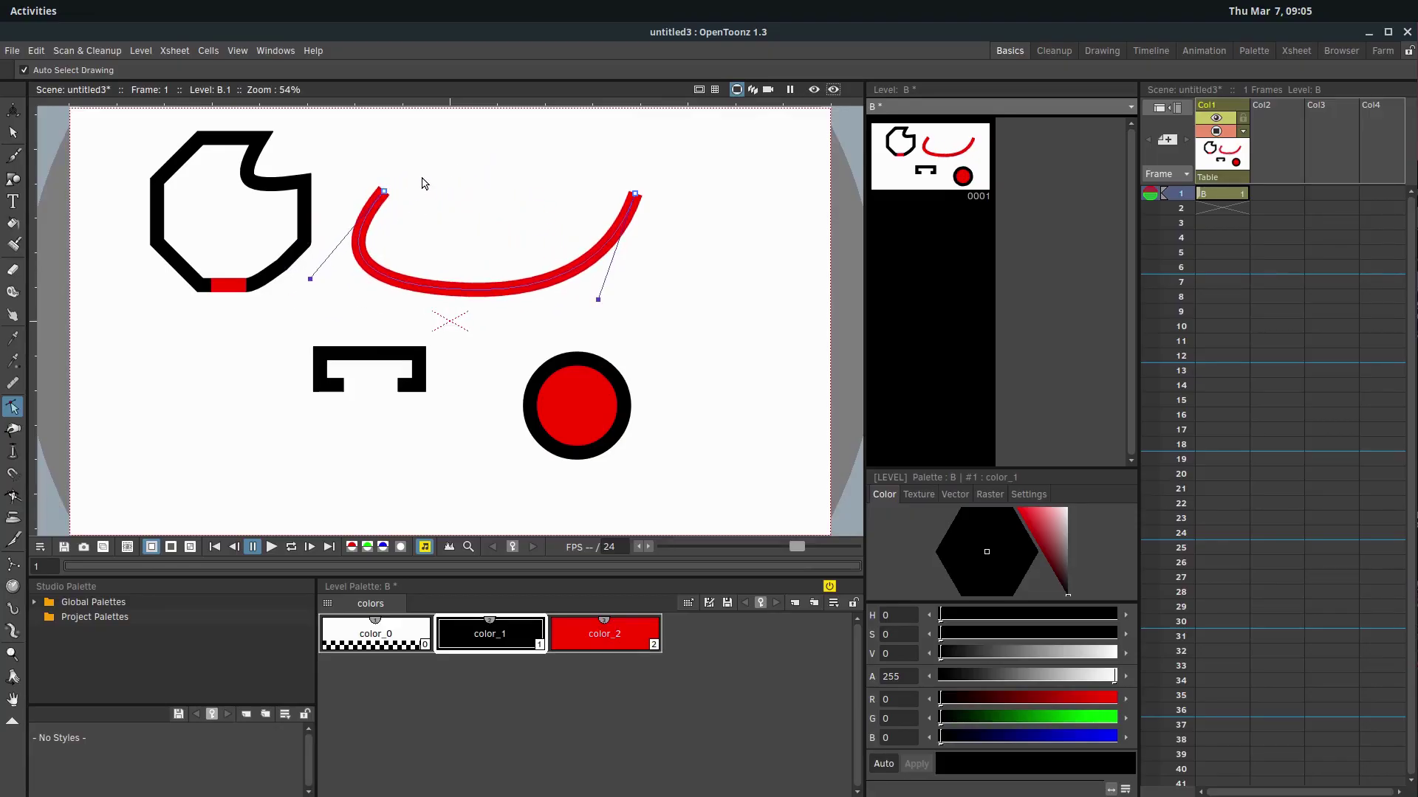
# Squash the red-filled circle into a bean by dragging its top handle and outline points.
pyautogui.click(370, 359)
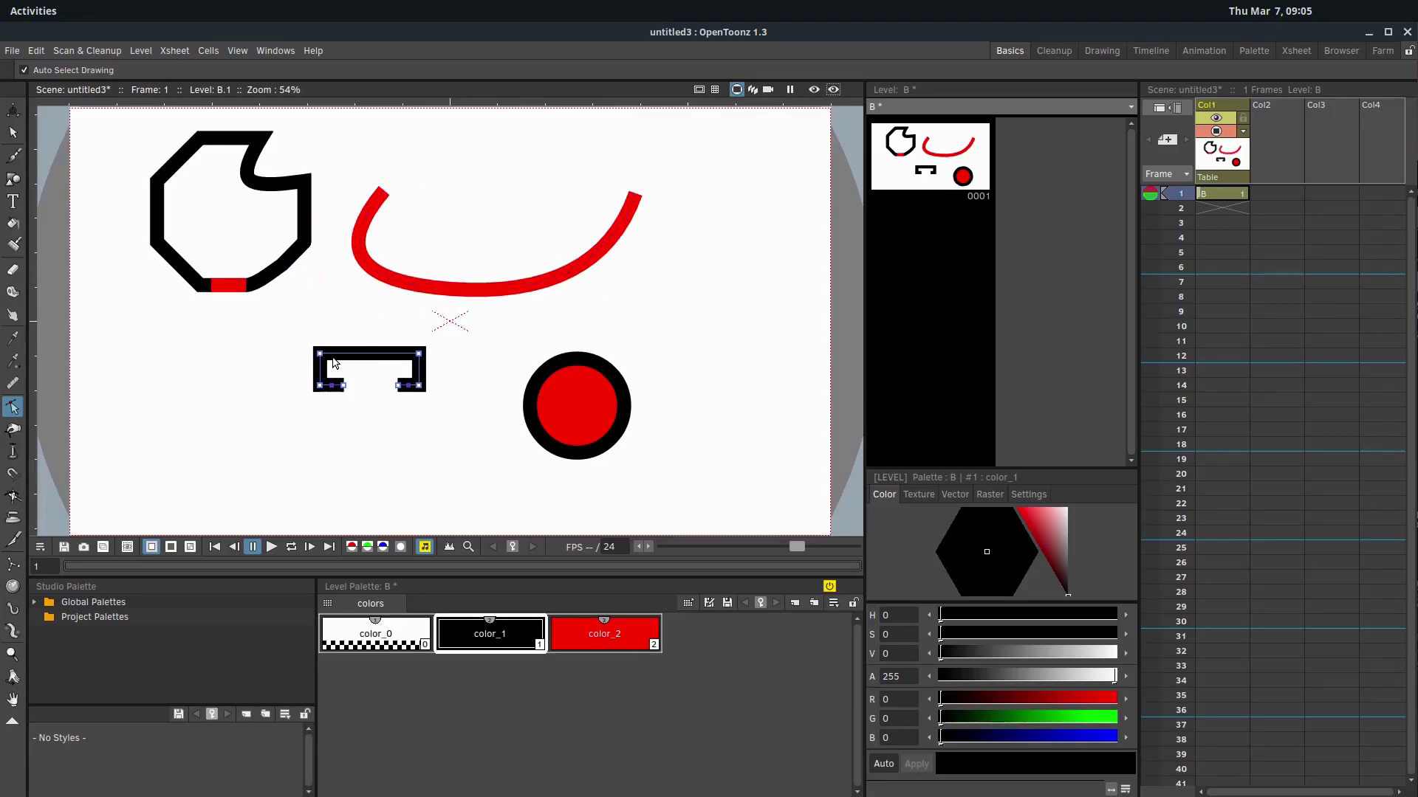
pyautogui.click(531, 383)
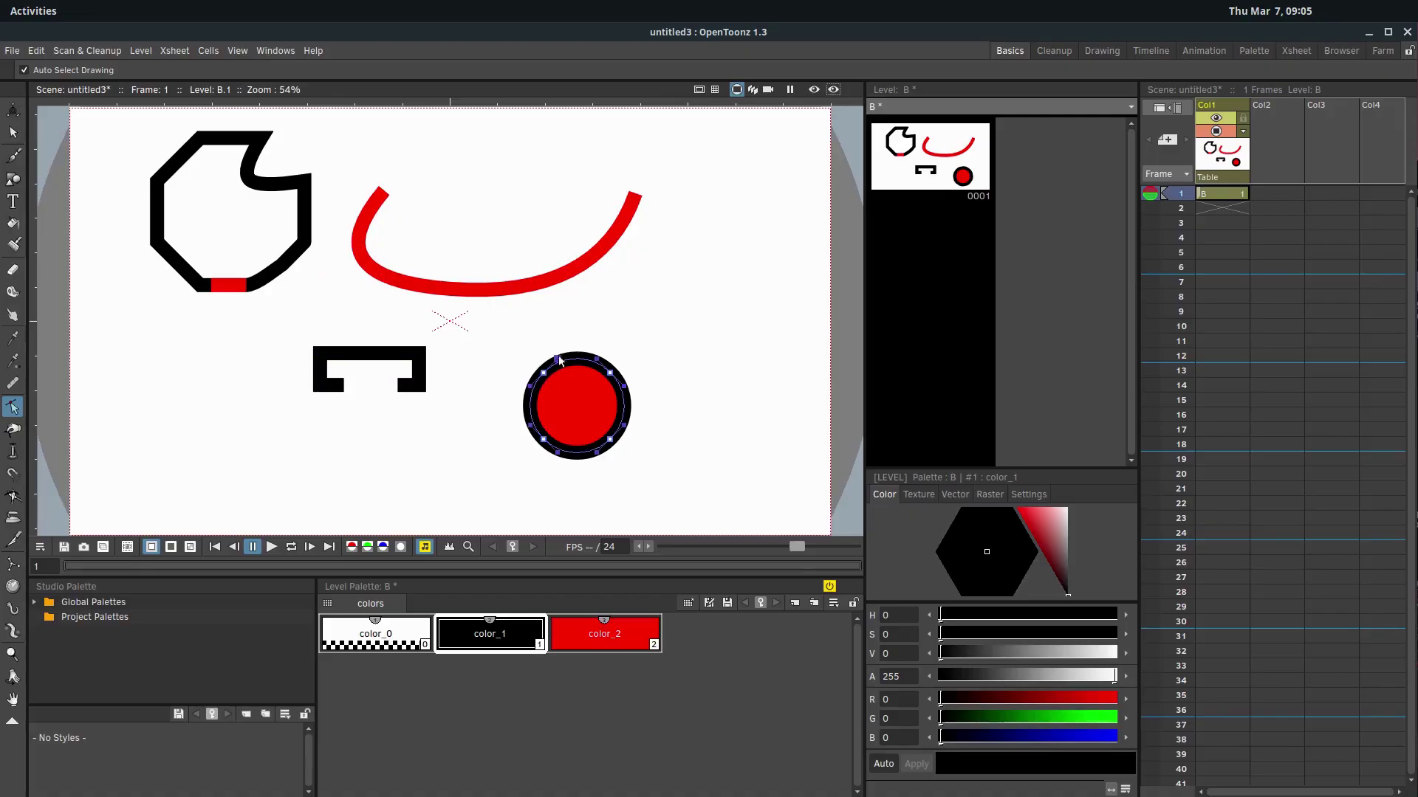
pyautogui.moveTo(560, 359); pyautogui.dragTo(564, 317)
pyautogui.click(567, 340)
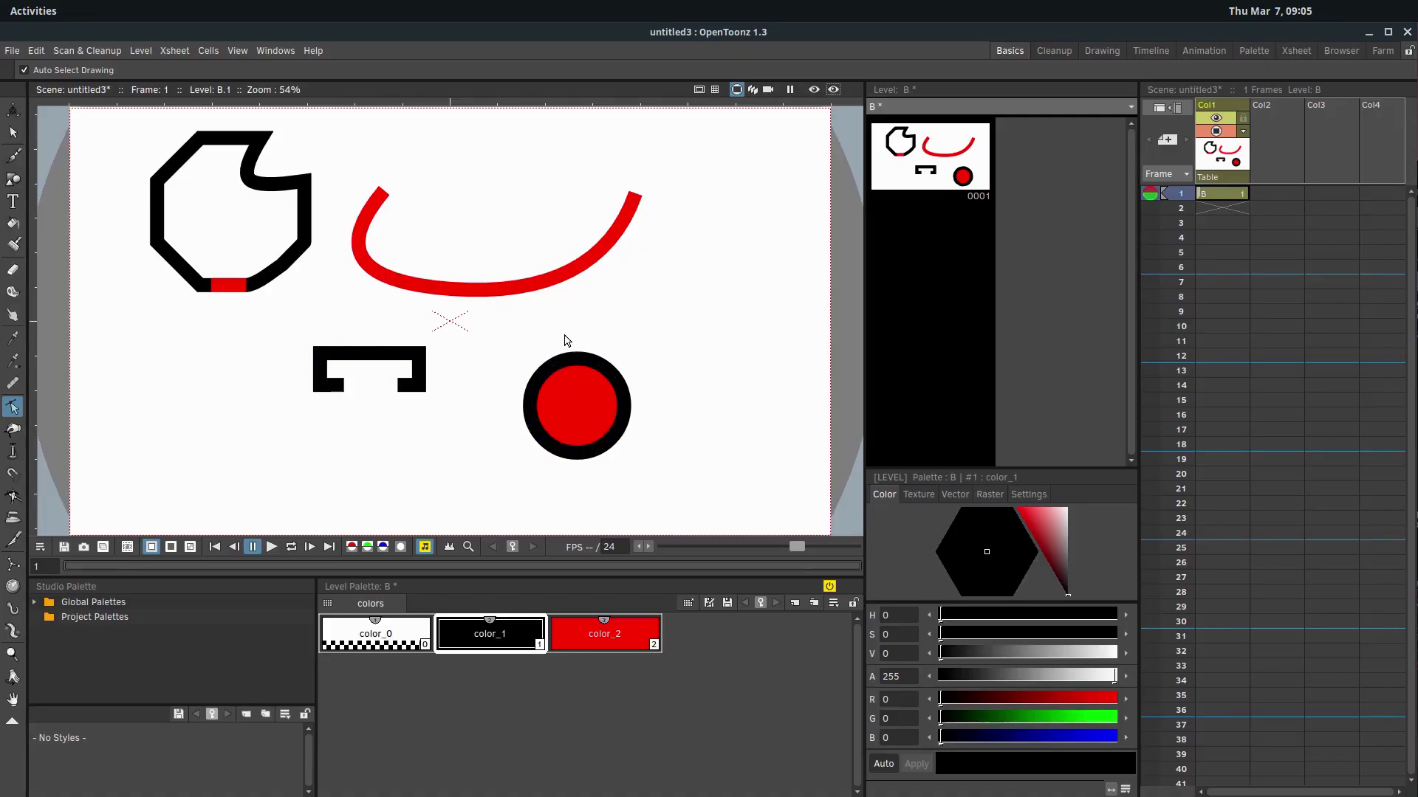
pyautogui.click(542, 377)
pyautogui.moveTo(542, 377); pyautogui.dragTo(509, 344)
pyautogui.moveTo(612, 374); pyautogui.dragTo(570, 389)
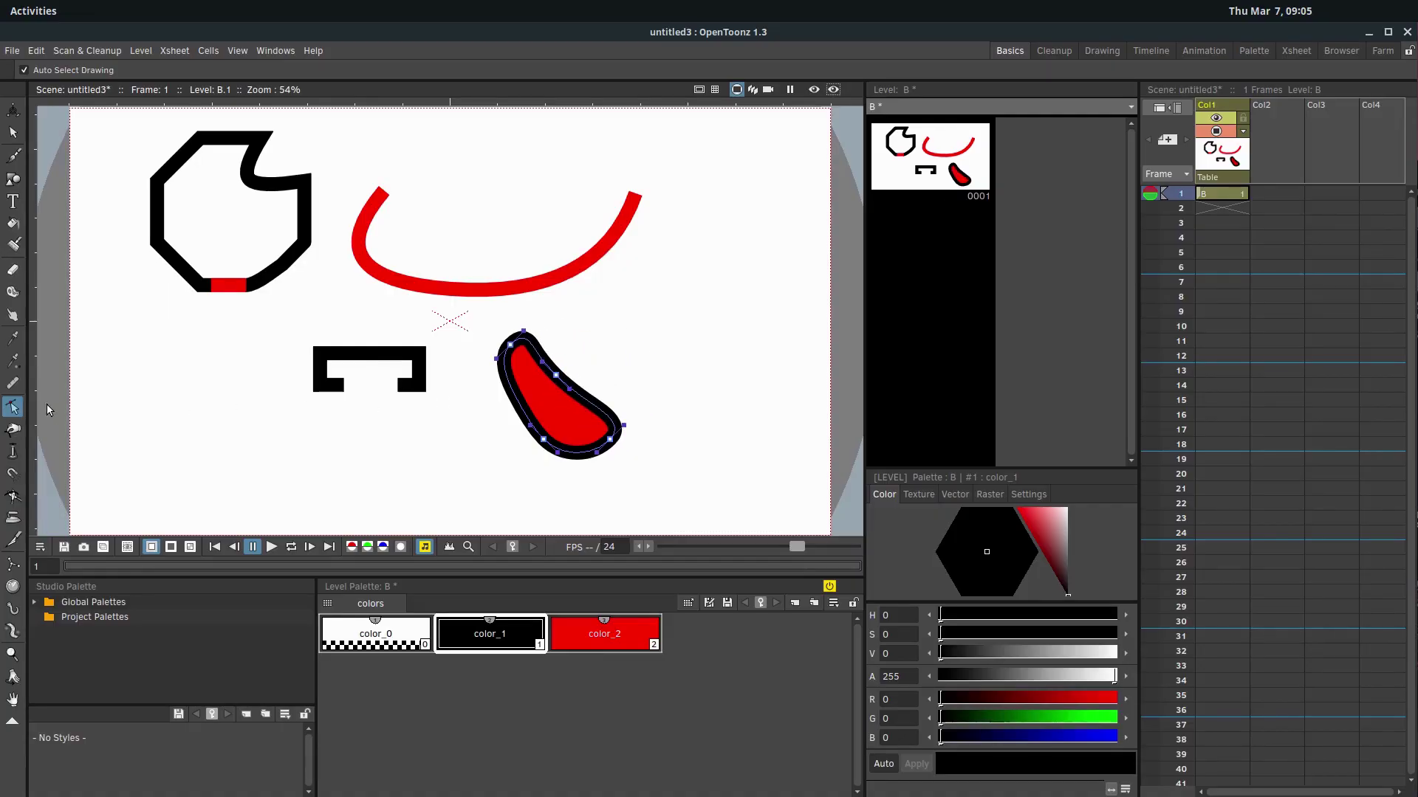
# With the Pinch tool, arch the bracket's top edge and stretch the red curve down and outward.
pyautogui.click(14, 431)
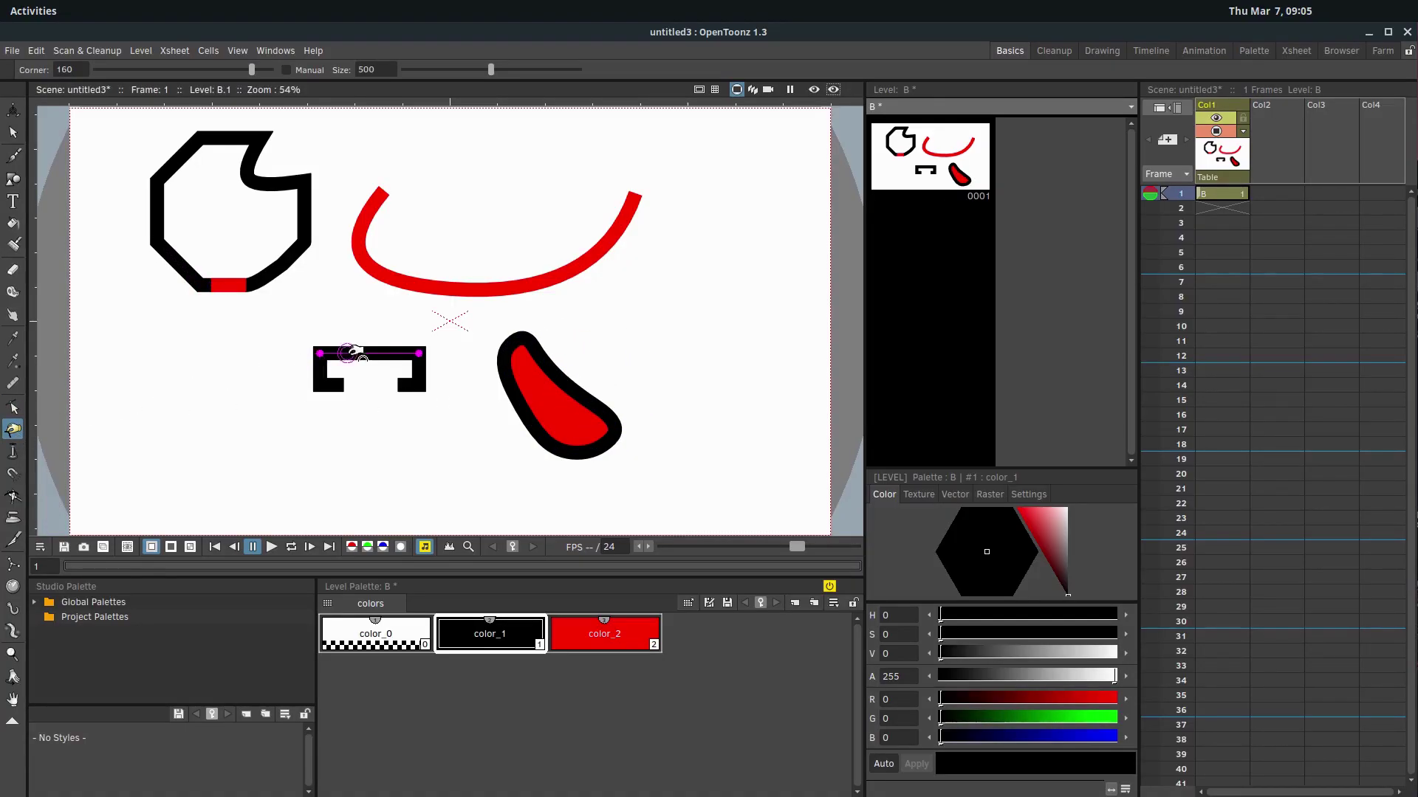
pyautogui.moveTo(371, 349); pyautogui.dragTo(344, 299)
pyautogui.moveTo(453, 289); pyautogui.dragTo(649, 295)
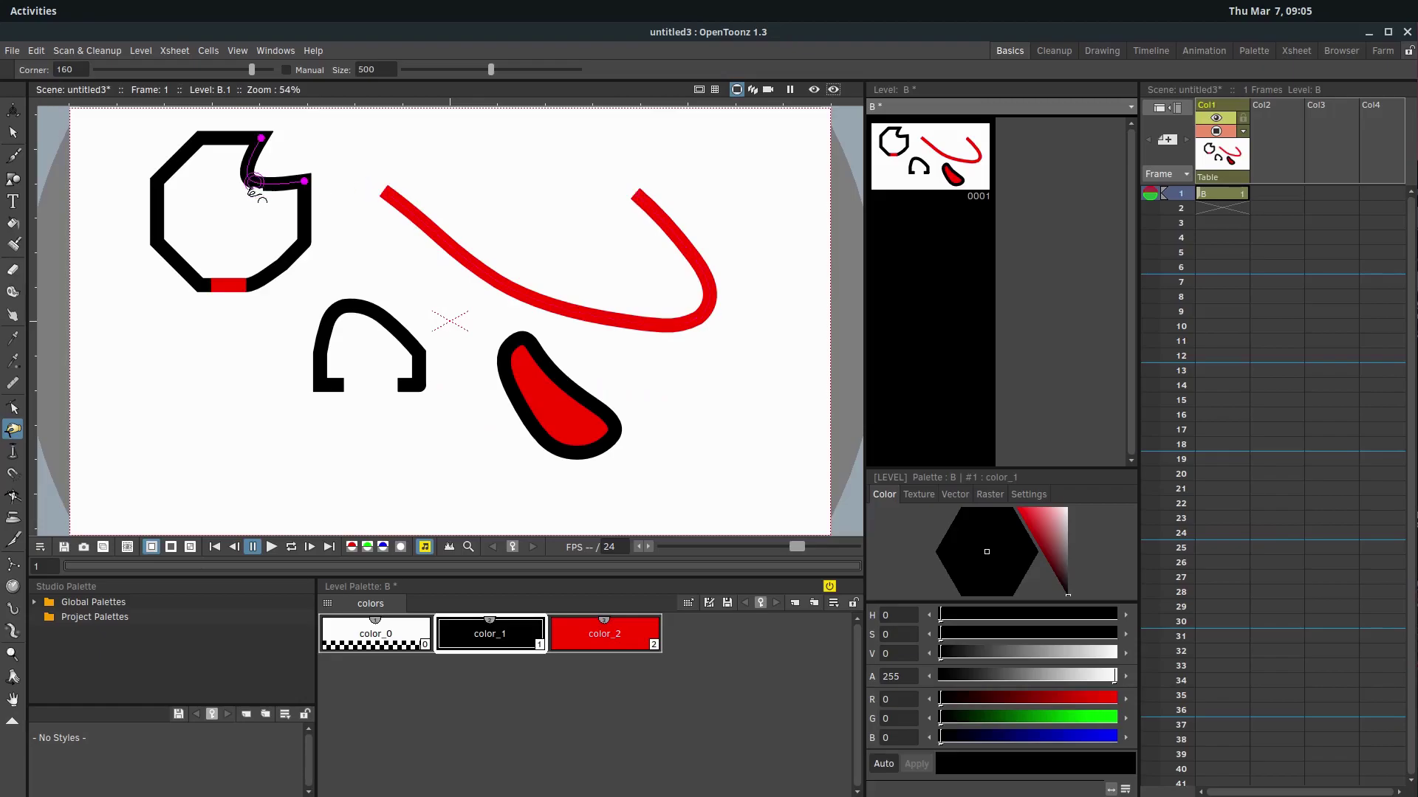
# Pull the octagon's bottom downward into a lopsided boot, undoing a stray spike, then pick color_0.
pyautogui.moveTo(228, 290); pyautogui.dragTo(122, 311)
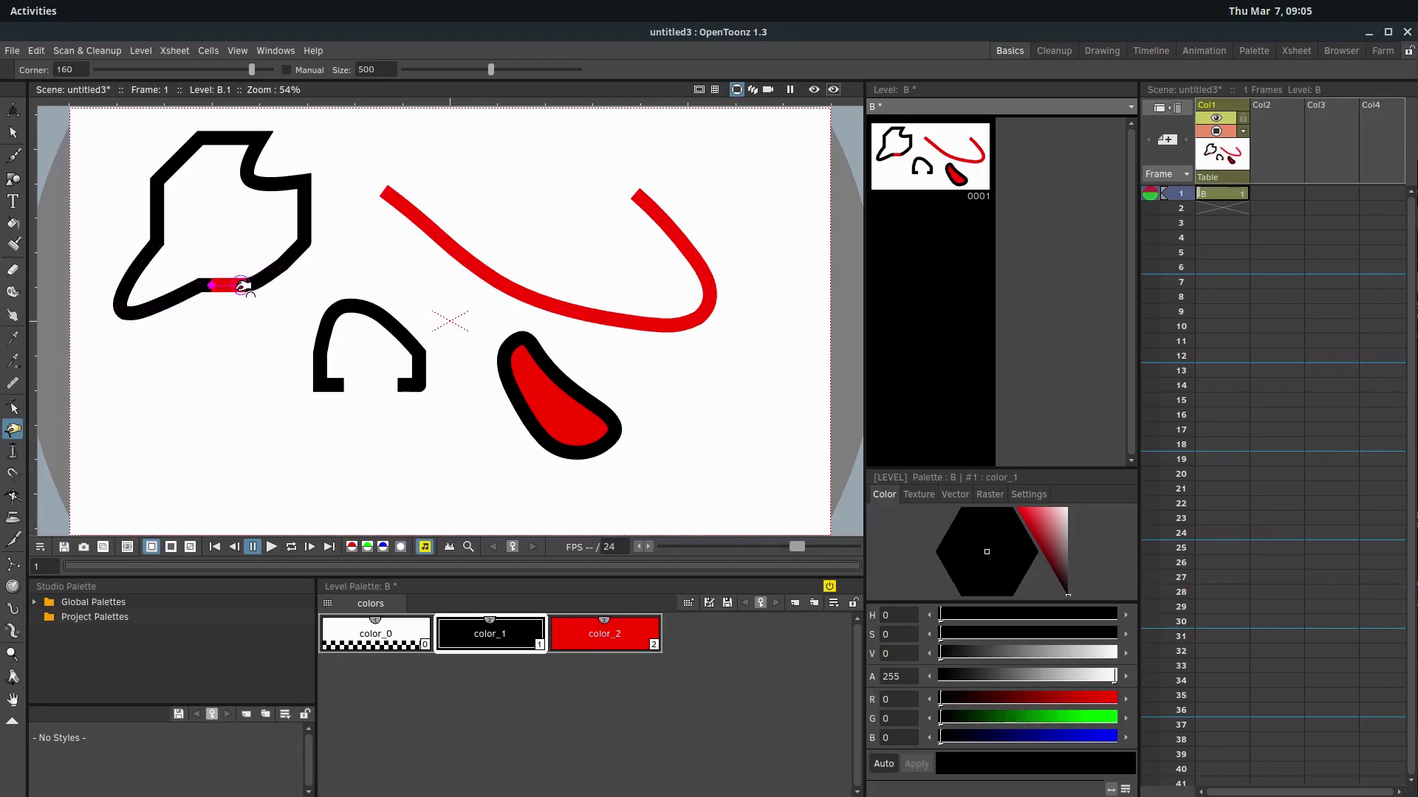
pyautogui.moveTo(243, 286)
pyautogui.mouseDown()
pyautogui.moveTo(231, 231)
pyautogui.moveTo(231, 395)
pyautogui.mouseUp()
pyautogui.hotkey('ctrl', 'z')
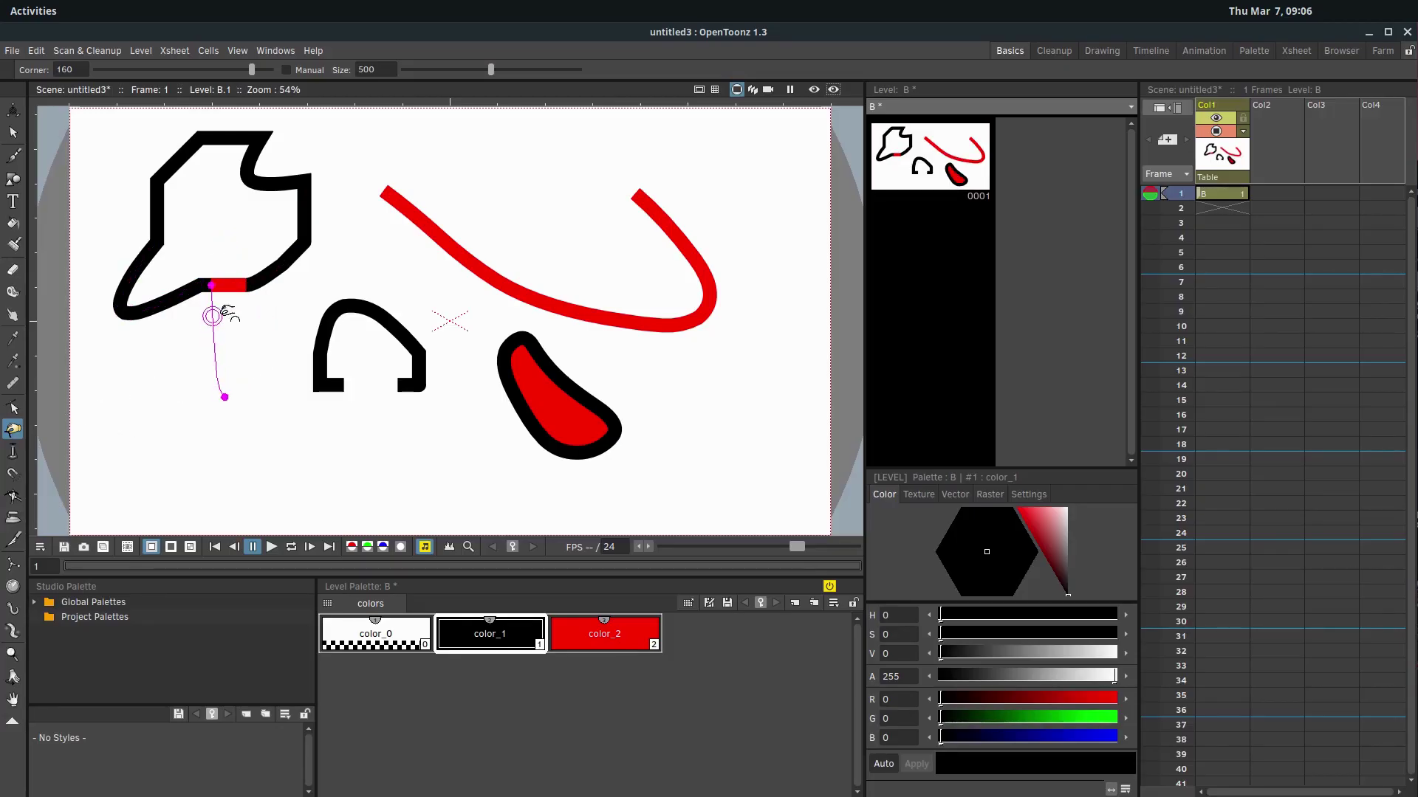
pyautogui.click(360, 643)
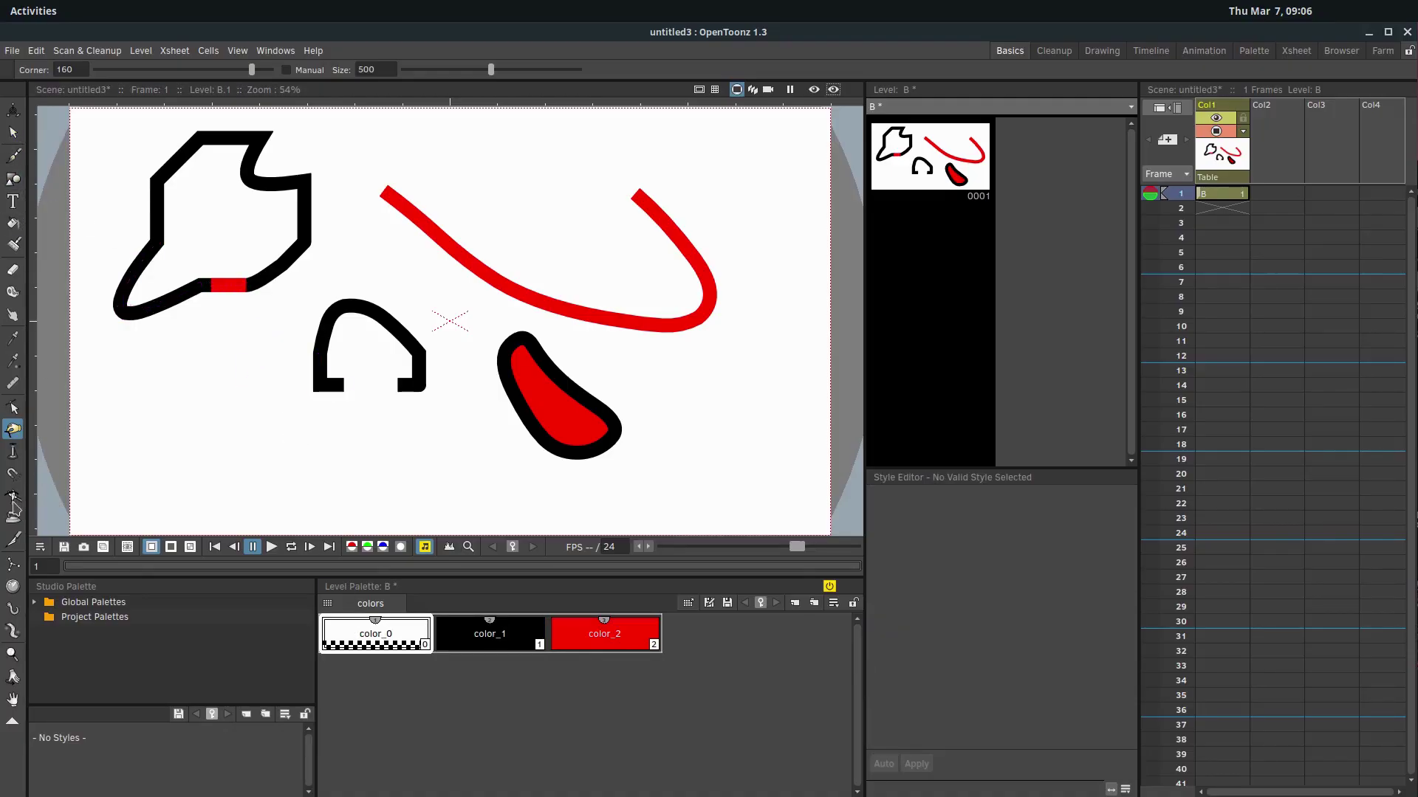
# With the Magnet tool, stretch the arch's left leg, pull the bean into a spiky star, and hook the red curve.
pyautogui.click(14, 475)
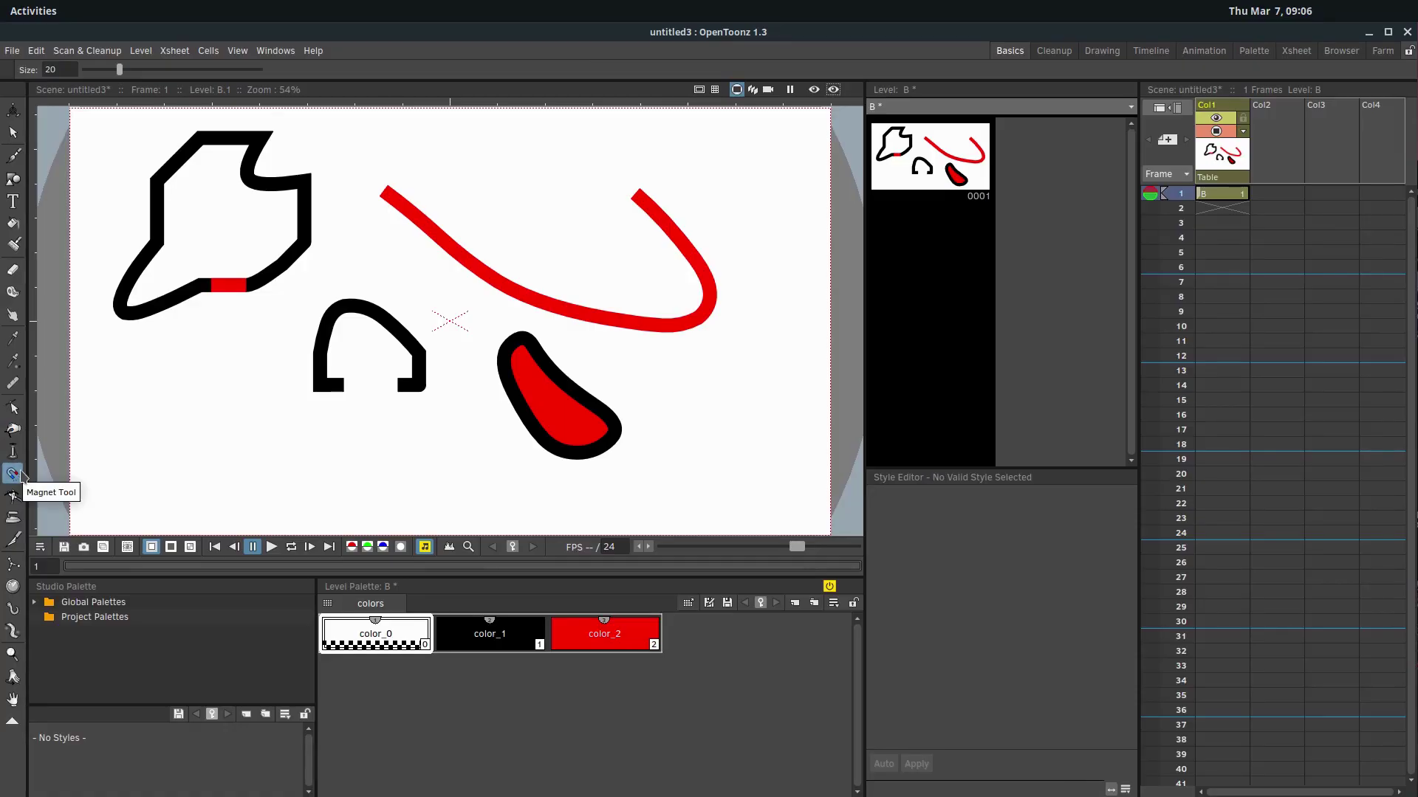
pyautogui.moveTo(318, 369)
pyautogui.mouseDown()
pyautogui.moveTo(314, 347)
pyautogui.moveTo(247, 317)
pyautogui.mouseUp()
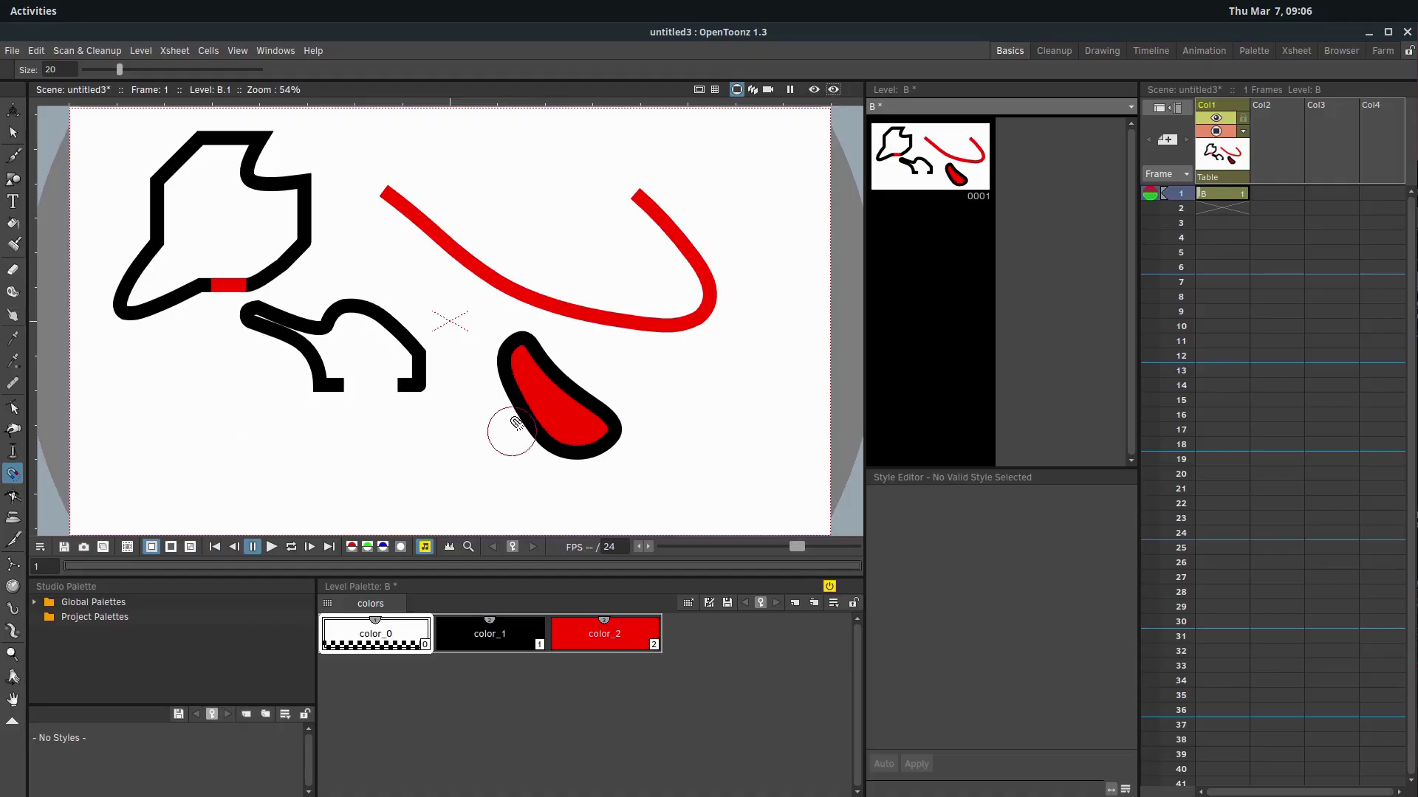
pyautogui.moveTo(497, 421); pyautogui.dragTo(464, 449)
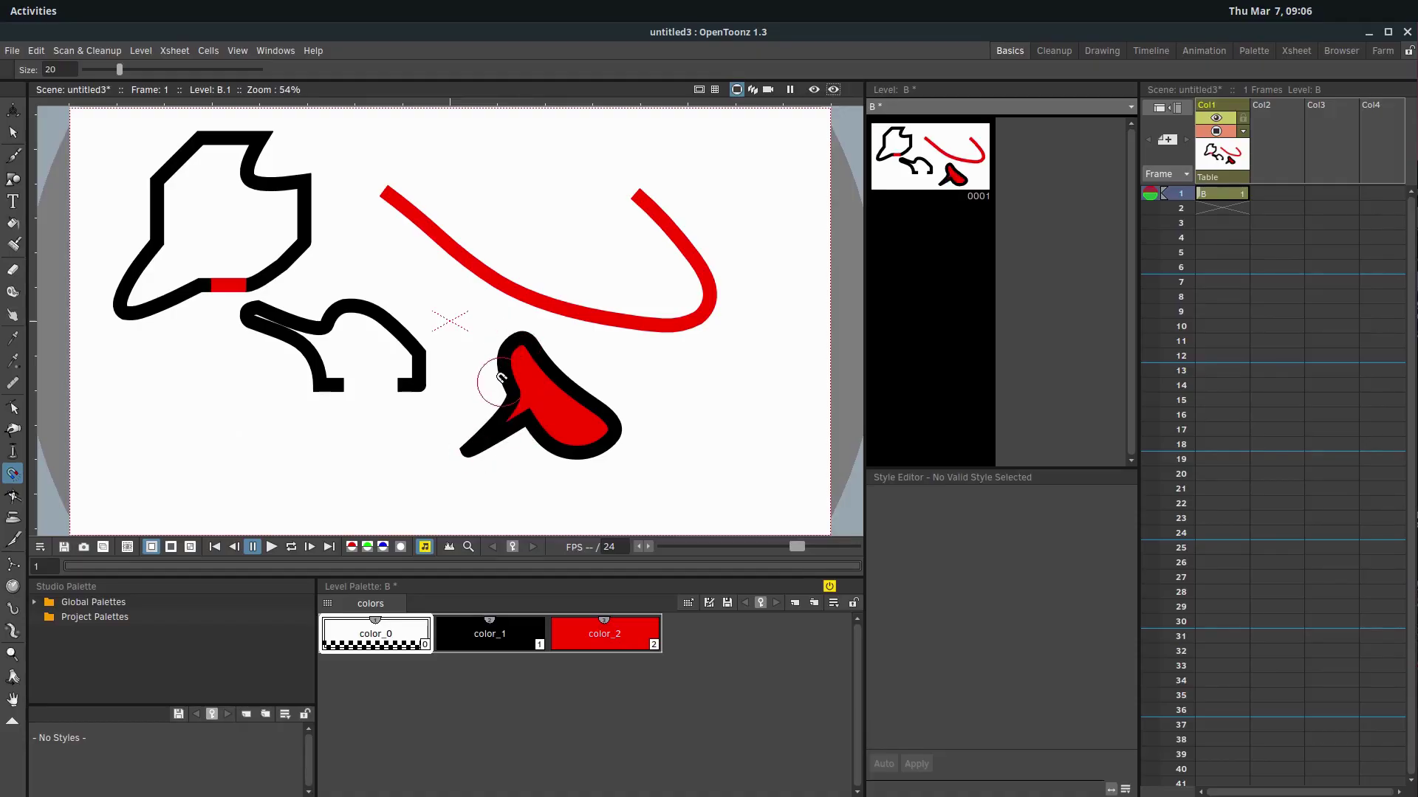
pyautogui.moveTo(501, 378); pyautogui.dragTo(447, 375)
pyautogui.moveTo(544, 386); pyautogui.dragTo(590, 330)
pyautogui.moveTo(612, 399); pyautogui.dragTo(660, 407)
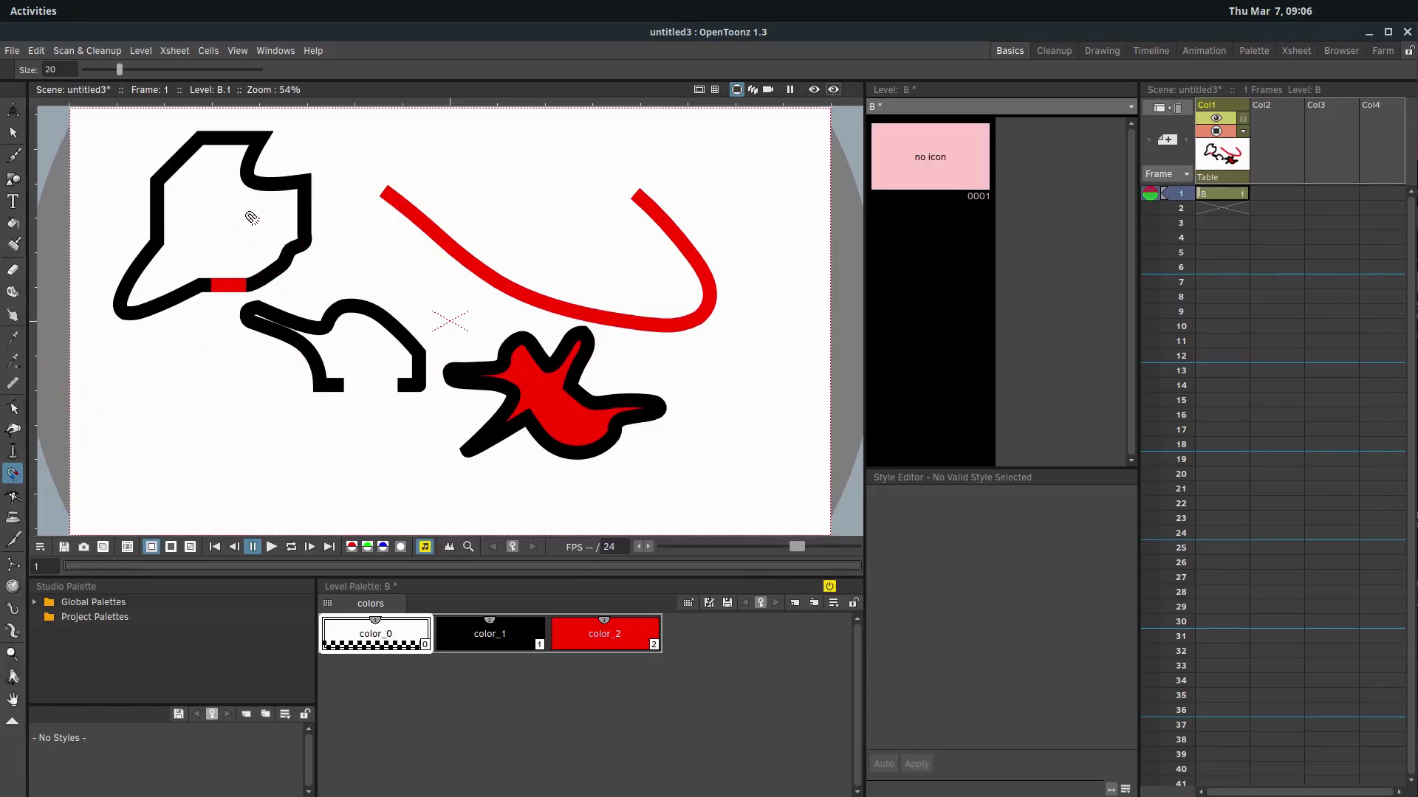
pyautogui.moveTo(421, 215); pyautogui.dragTo(388, 253)
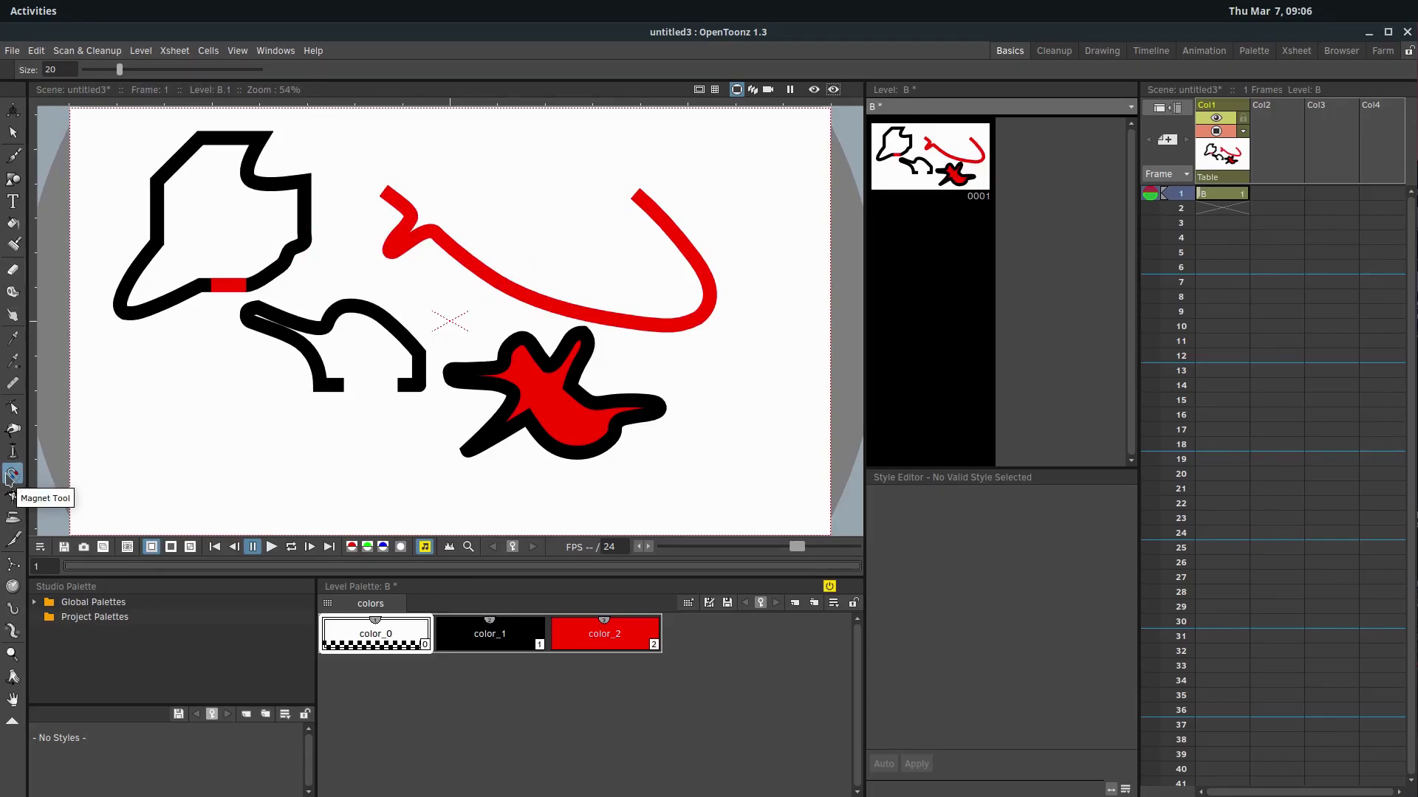
# Curl the red curve's right end upward and pump it thicker, undoing an accidental black blob.
pyautogui.click(13, 408)
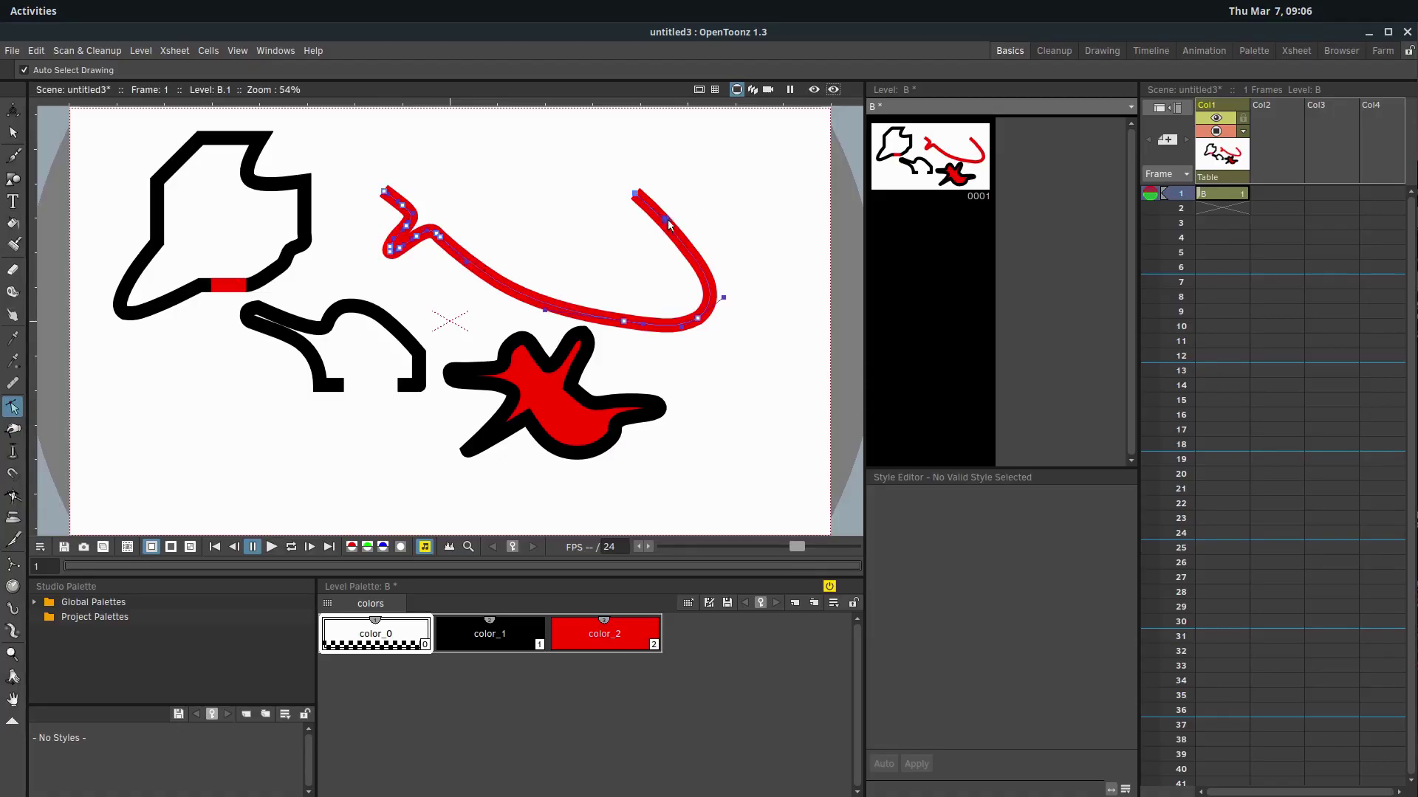
pyautogui.moveTo(668, 222)
pyautogui.mouseDown()
pyautogui.moveTo(719, 162)
pyautogui.moveTo(676, 173)
pyautogui.mouseUp()
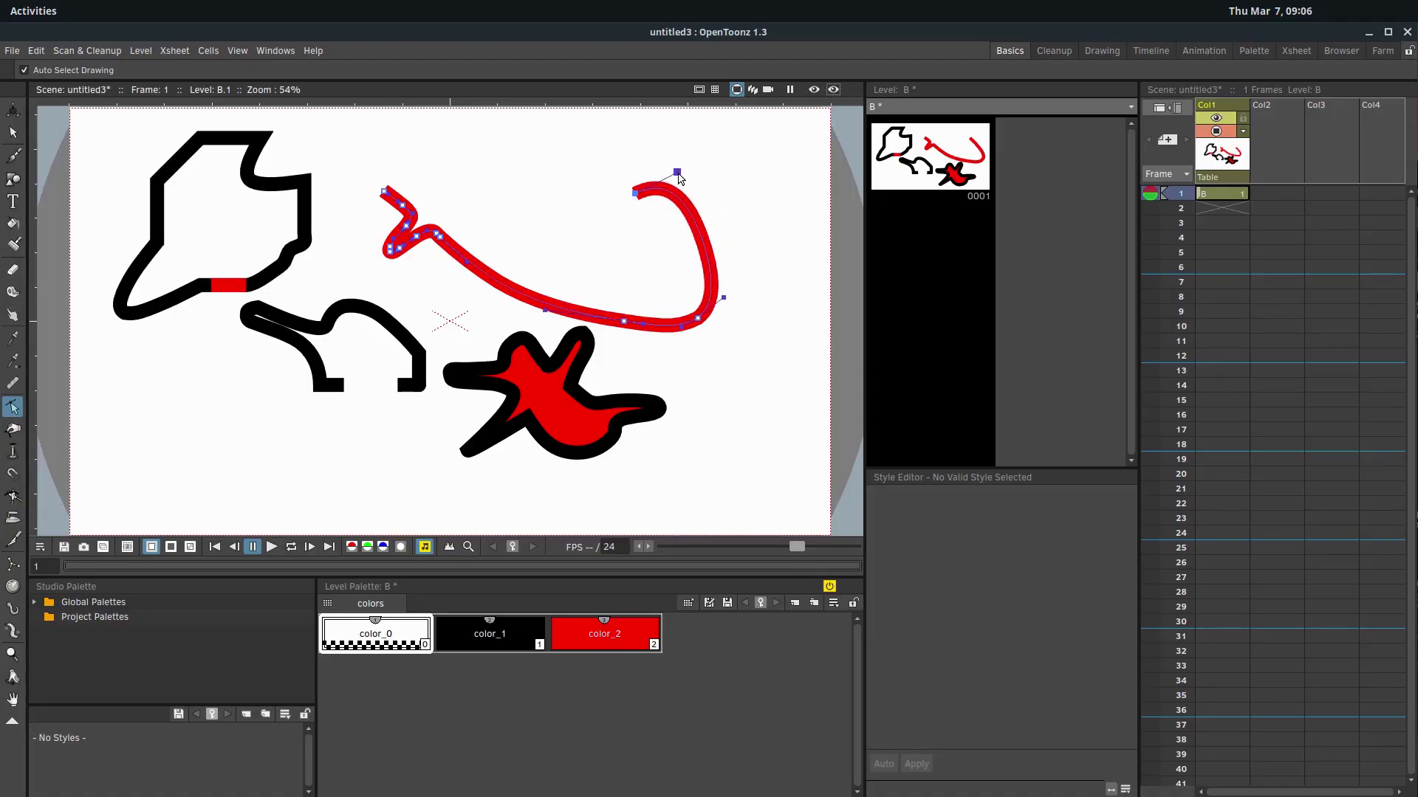
pyautogui.click(13, 452)
pyautogui.moveTo(225, 380); pyautogui.dragTo(299, 257)
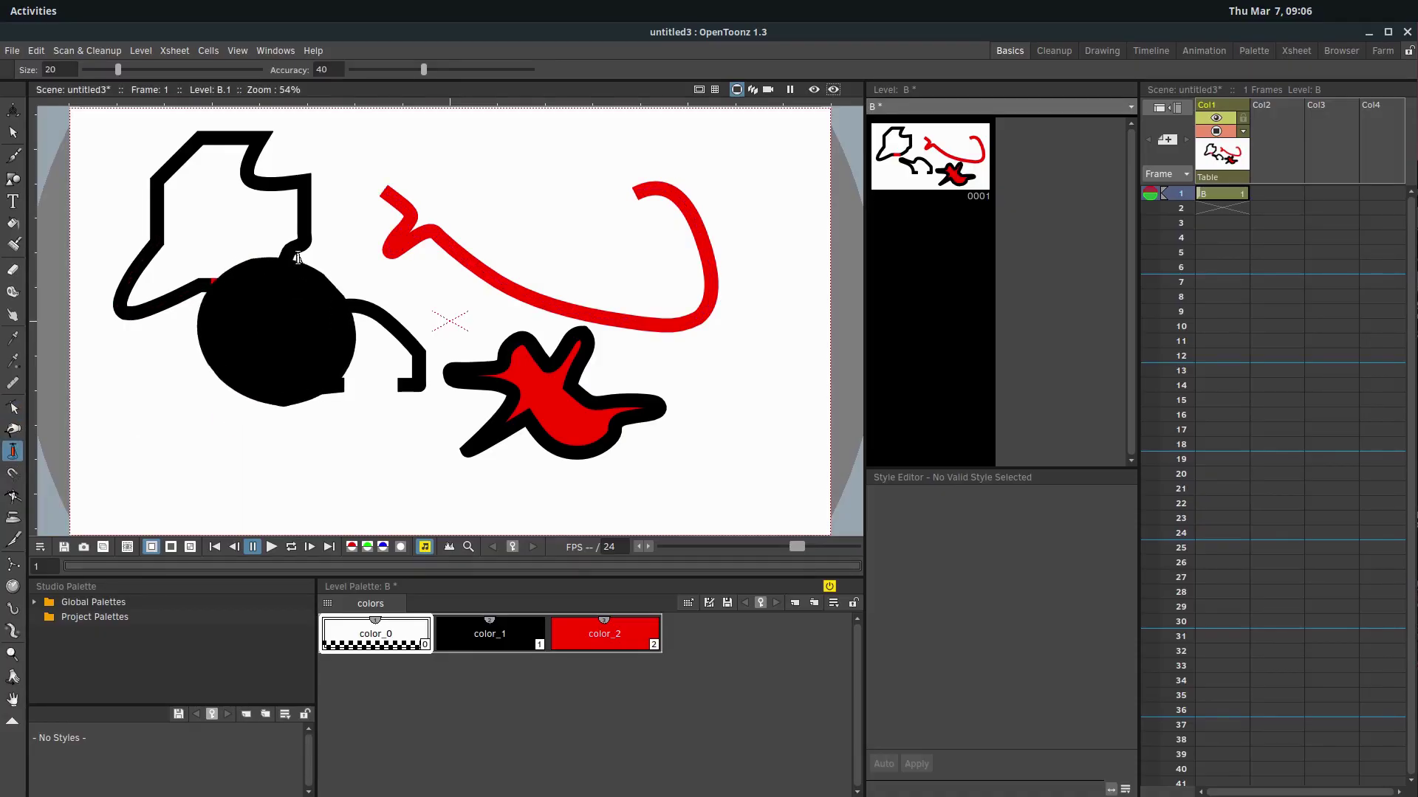
pyautogui.hotkey('ctrl', 'z')
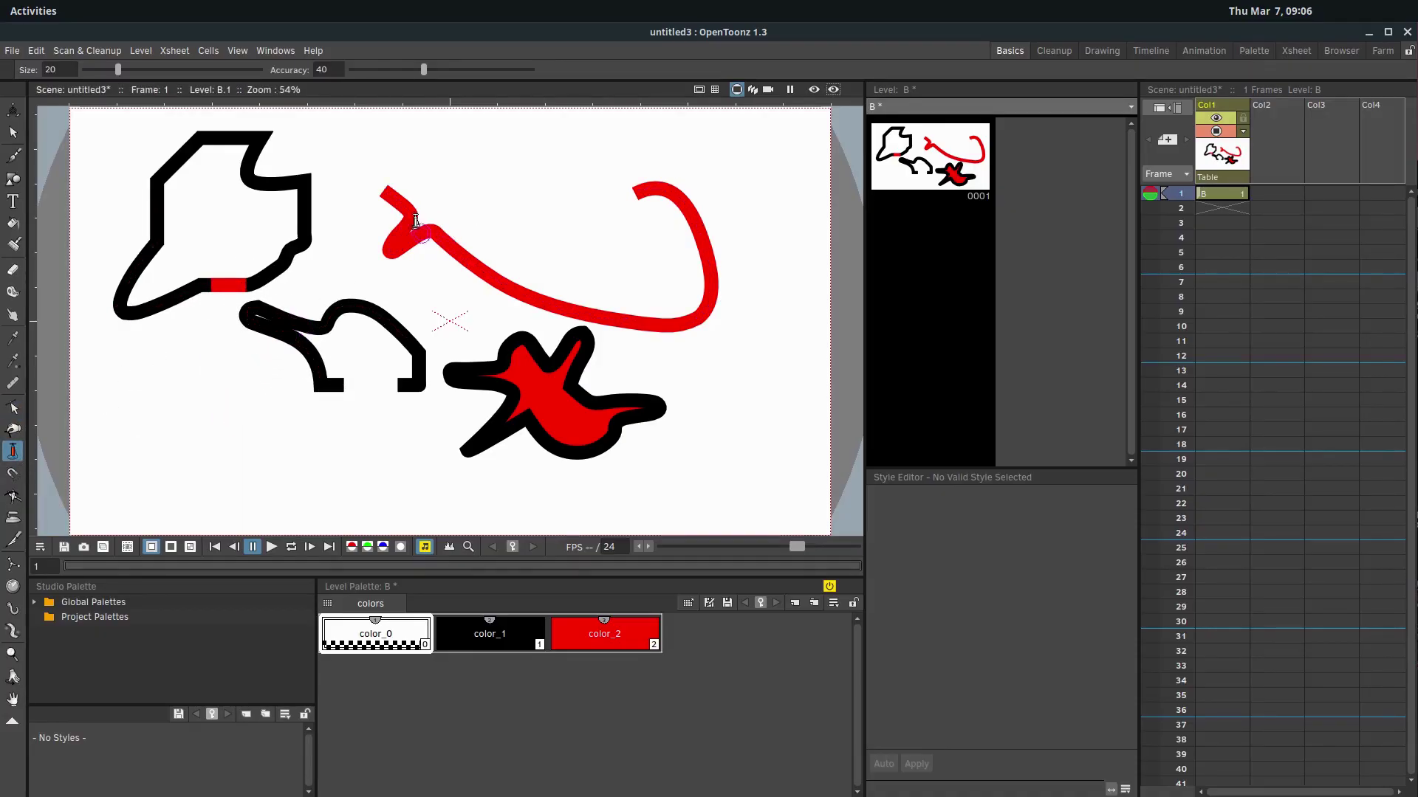
pyautogui.moveTo(643, 186)
pyautogui.mouseDown()
pyautogui.moveTo(611, 133)
pyautogui.moveTo(599, 172)
pyautogui.mouseUp()
pyautogui.moveTo(380, 190)
pyautogui.mouseDown()
pyautogui.moveTo(383, 174)
pyautogui.moveTo(358, 203)
pyautogui.mouseUp()
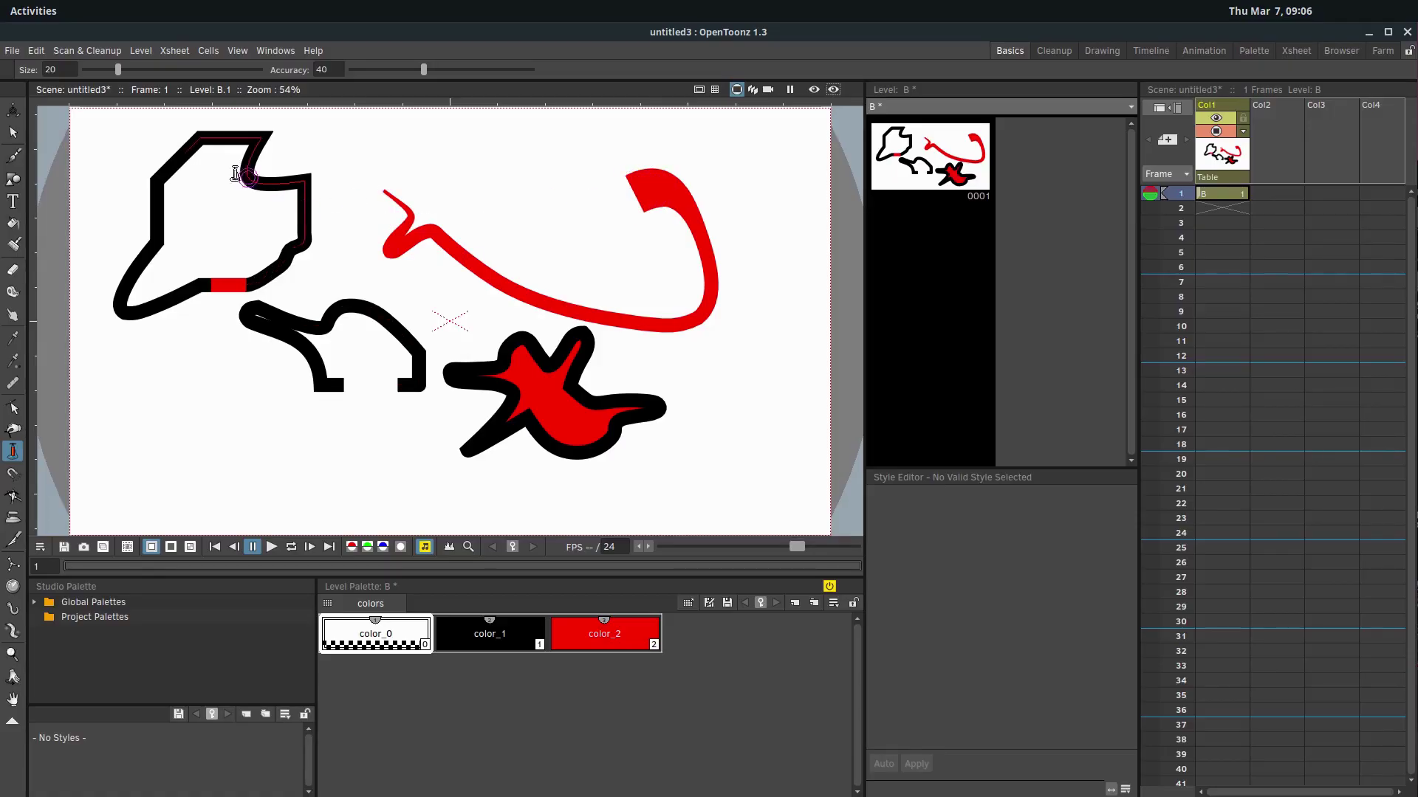
# Thin the star's black outline in places, undoing the arch hairline thinning.
pyautogui.moveTo(573, 393)
pyautogui.mouseDown()
pyautogui.moveTo(575, 378)
pyautogui.moveTo(572, 415)
pyautogui.mouseUp()
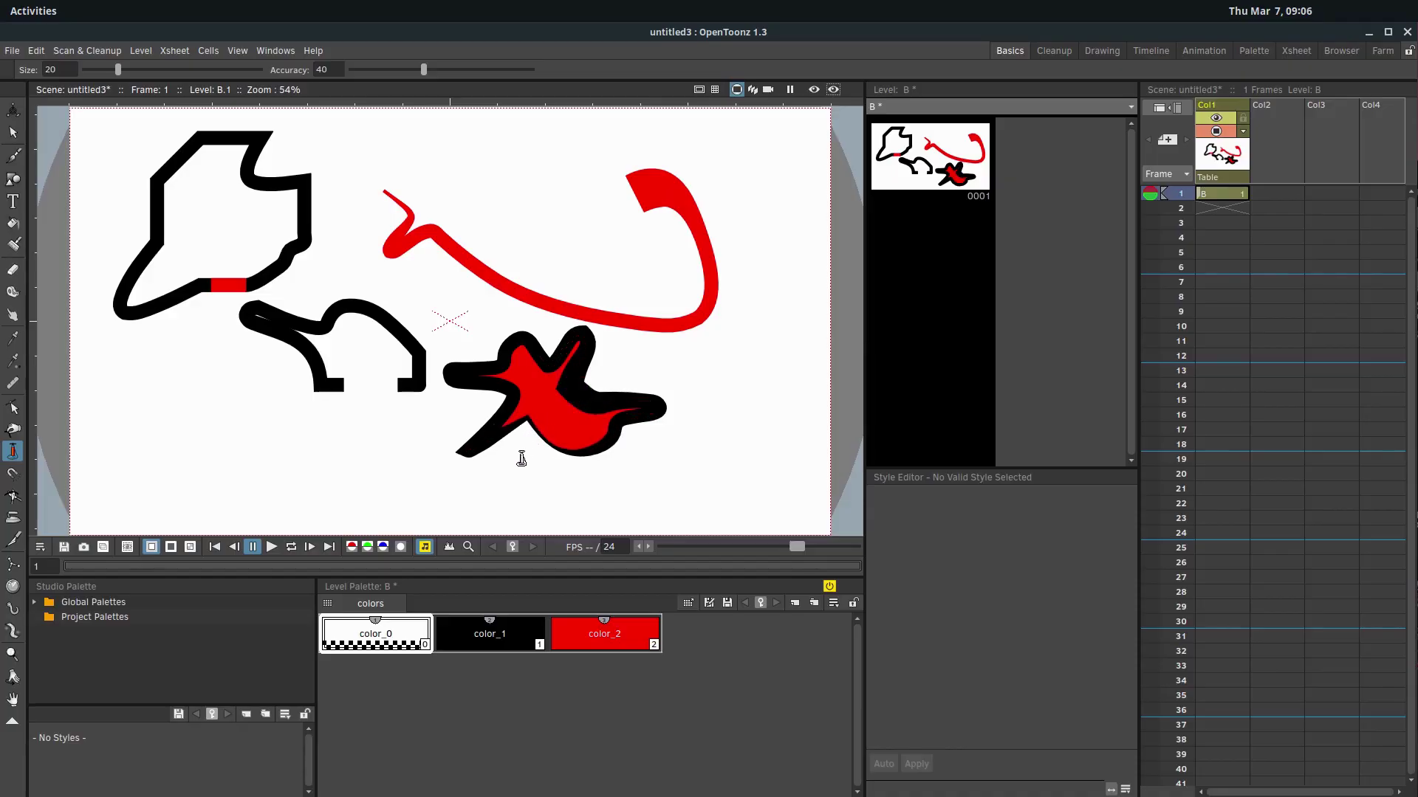
pyautogui.moveTo(499, 331); pyautogui.dragTo(505, 347)
pyautogui.moveTo(378, 314); pyautogui.dragTo(373, 326)
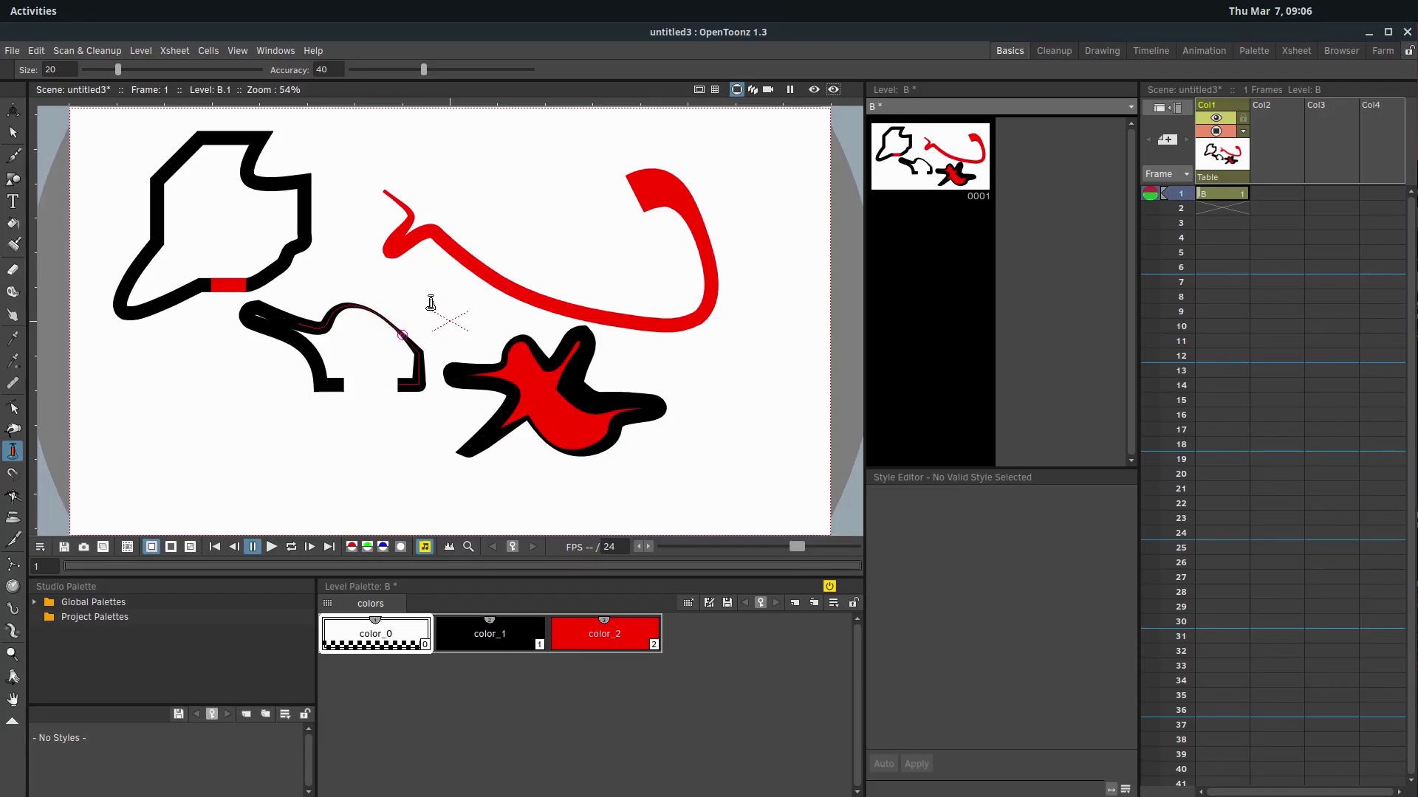
pyautogui.hotkey('ctrl', 'z')
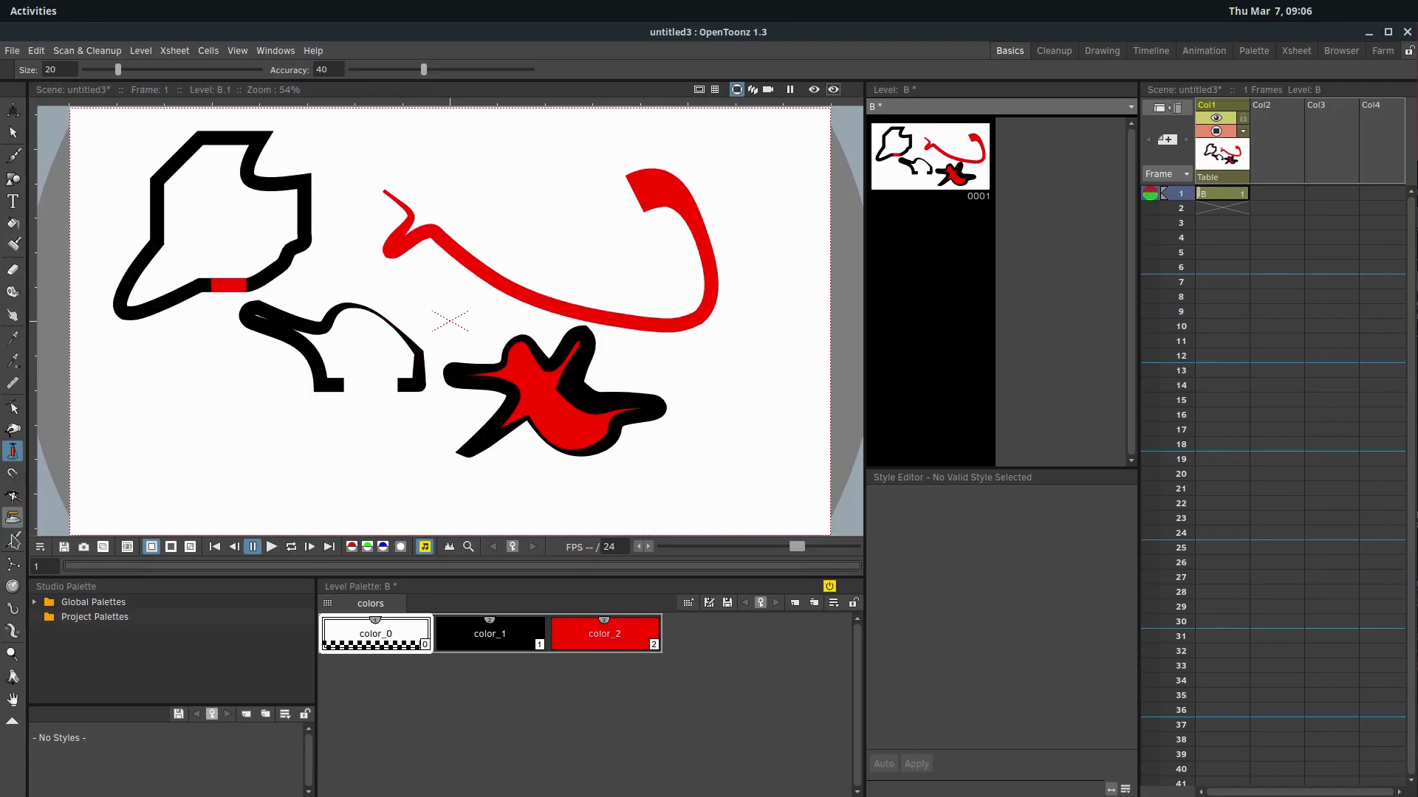
# Iron the middle black stroke's left part, then draw a color_1 black scribble at lower left.
pyautogui.click(12, 518)
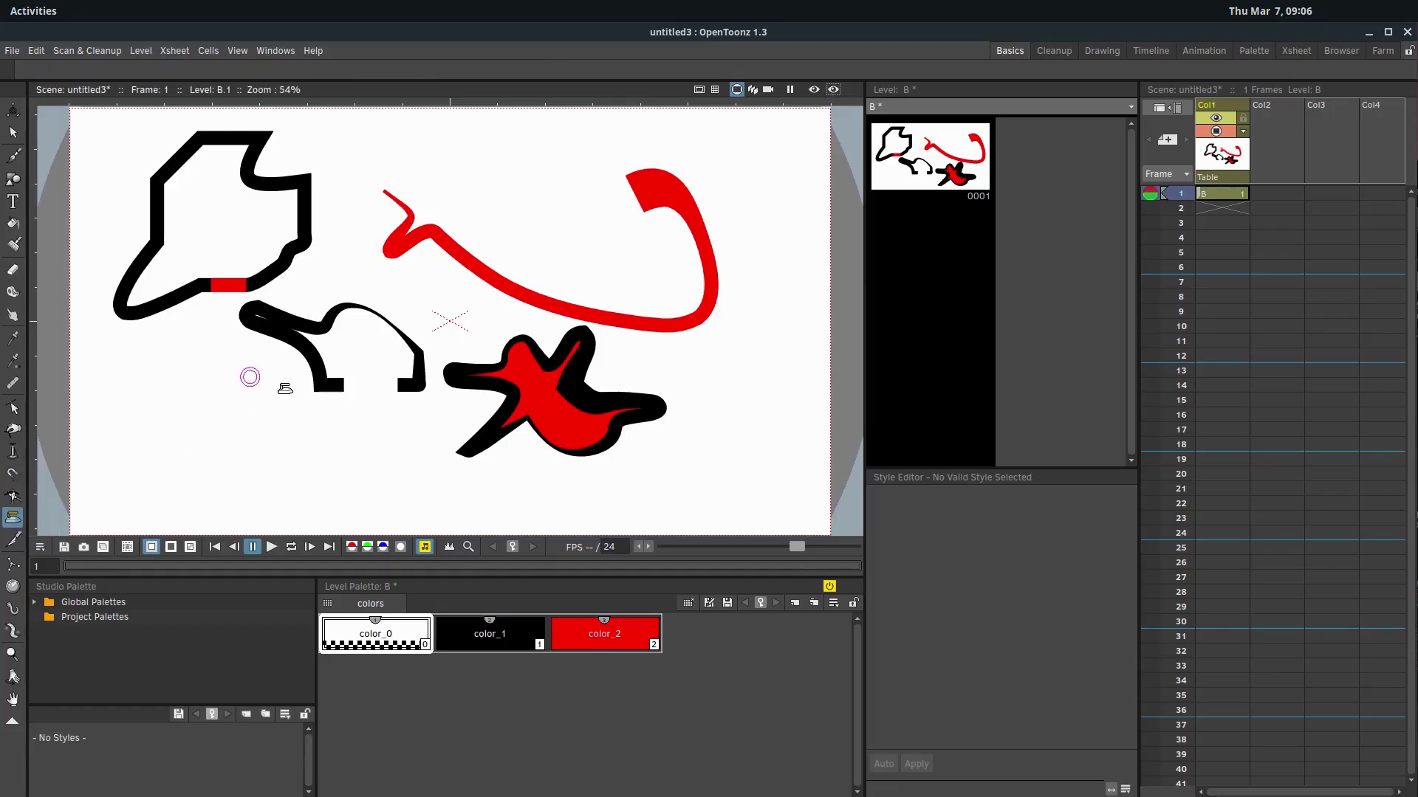
pyautogui.moveTo(273, 328)
pyautogui.mouseDown()
pyautogui.moveTo(318, 373)
pyautogui.moveTo(366, 316)
pyautogui.mouseUp()
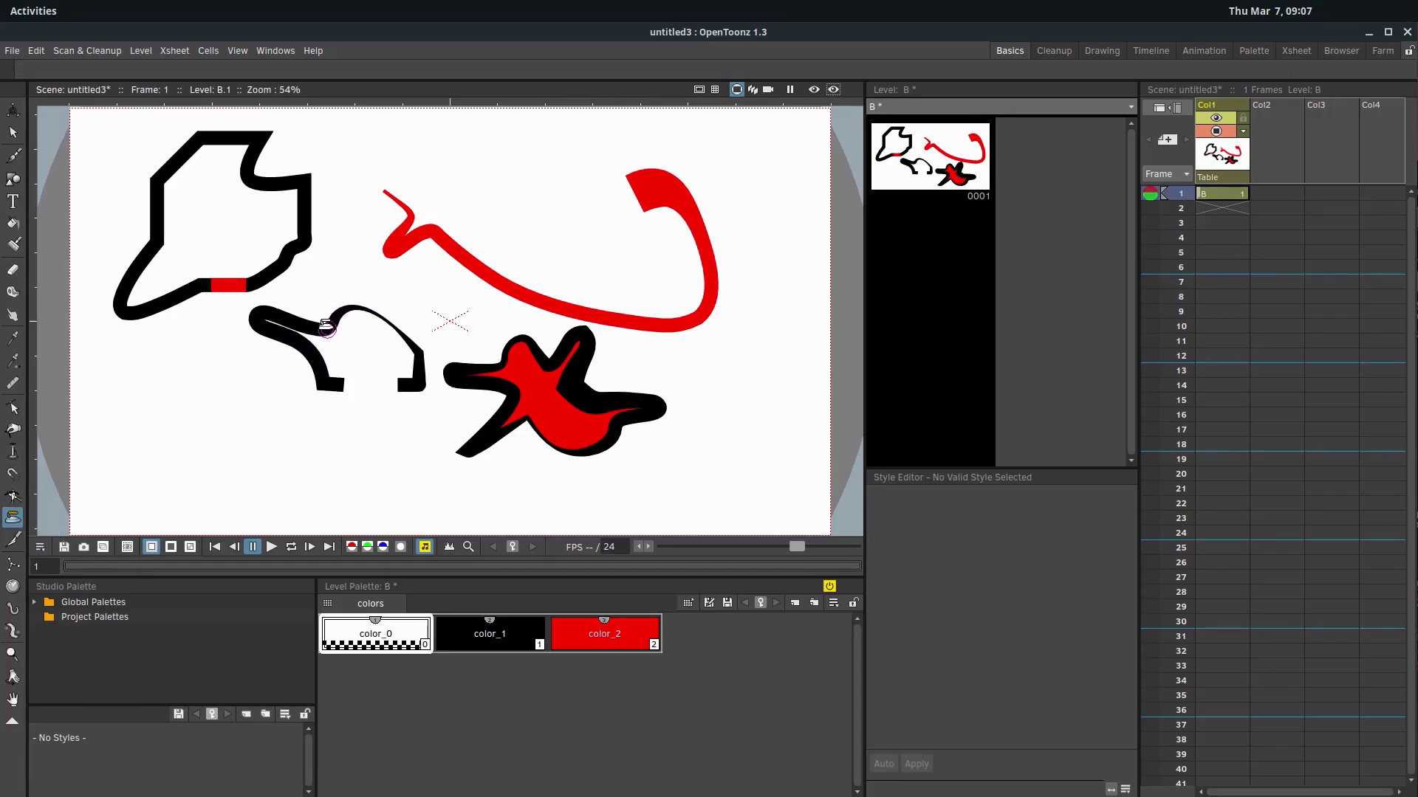
pyautogui.click(12, 155)
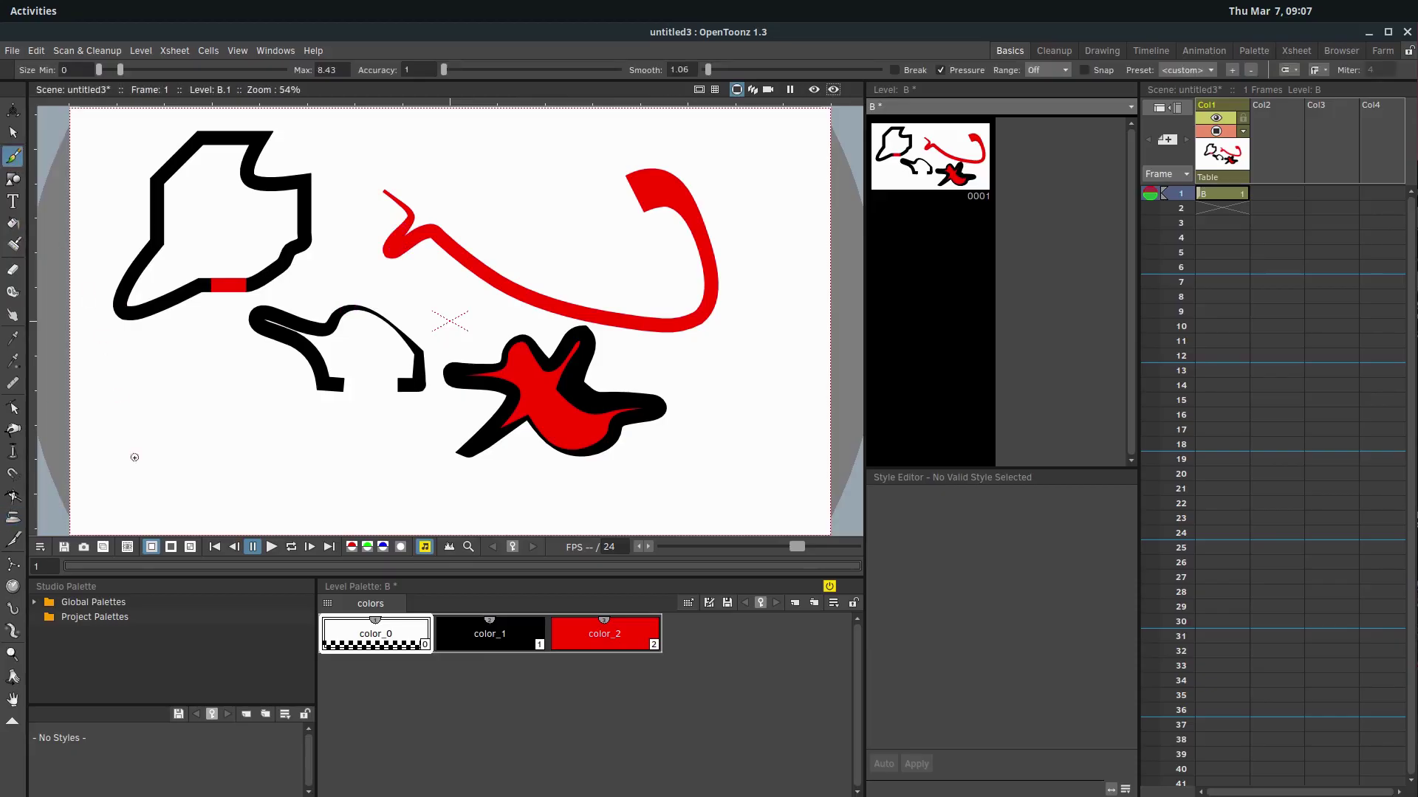
pyautogui.click(491, 636)
pyautogui.moveTo(177, 453); pyautogui.dragTo(476, 513)
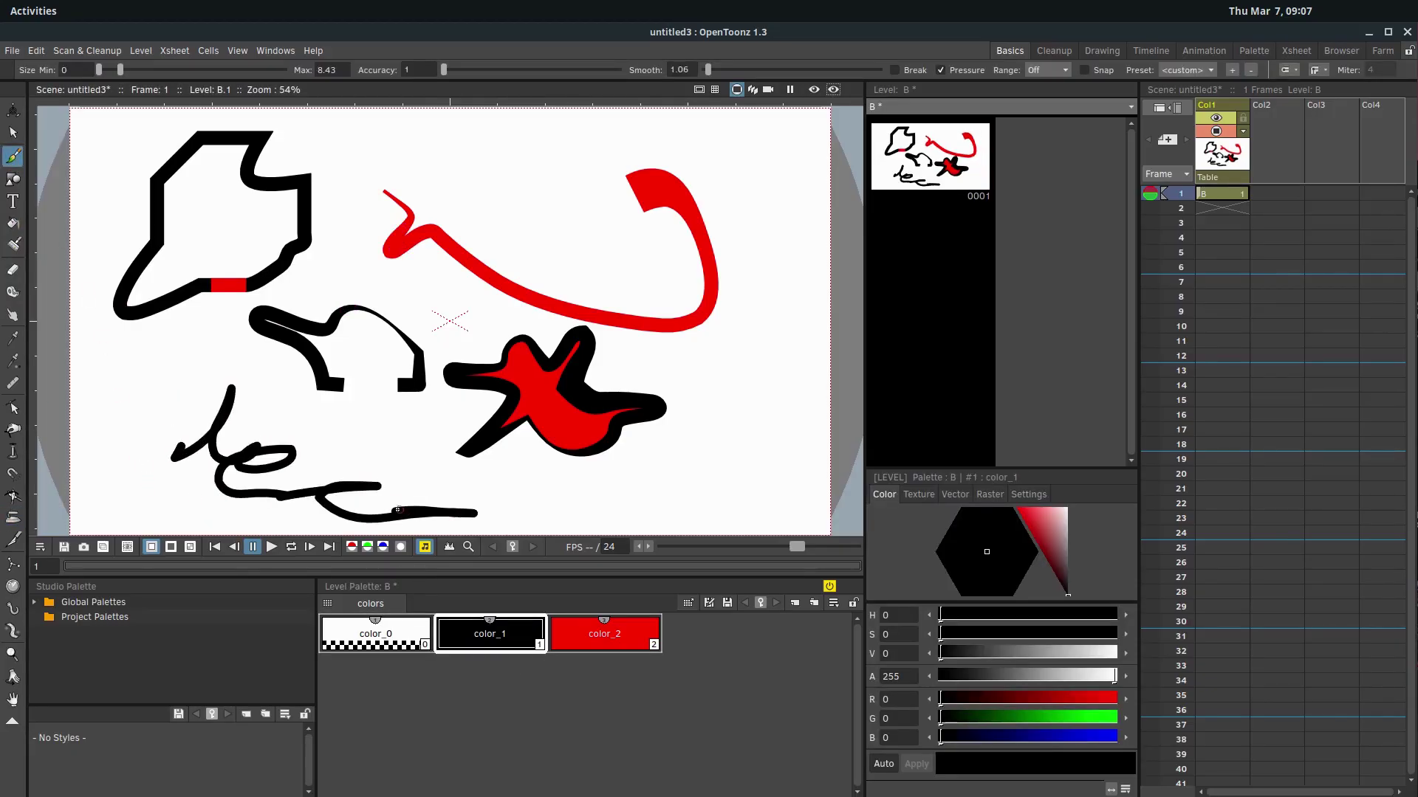
pyautogui.scroll(5, 291, 511)
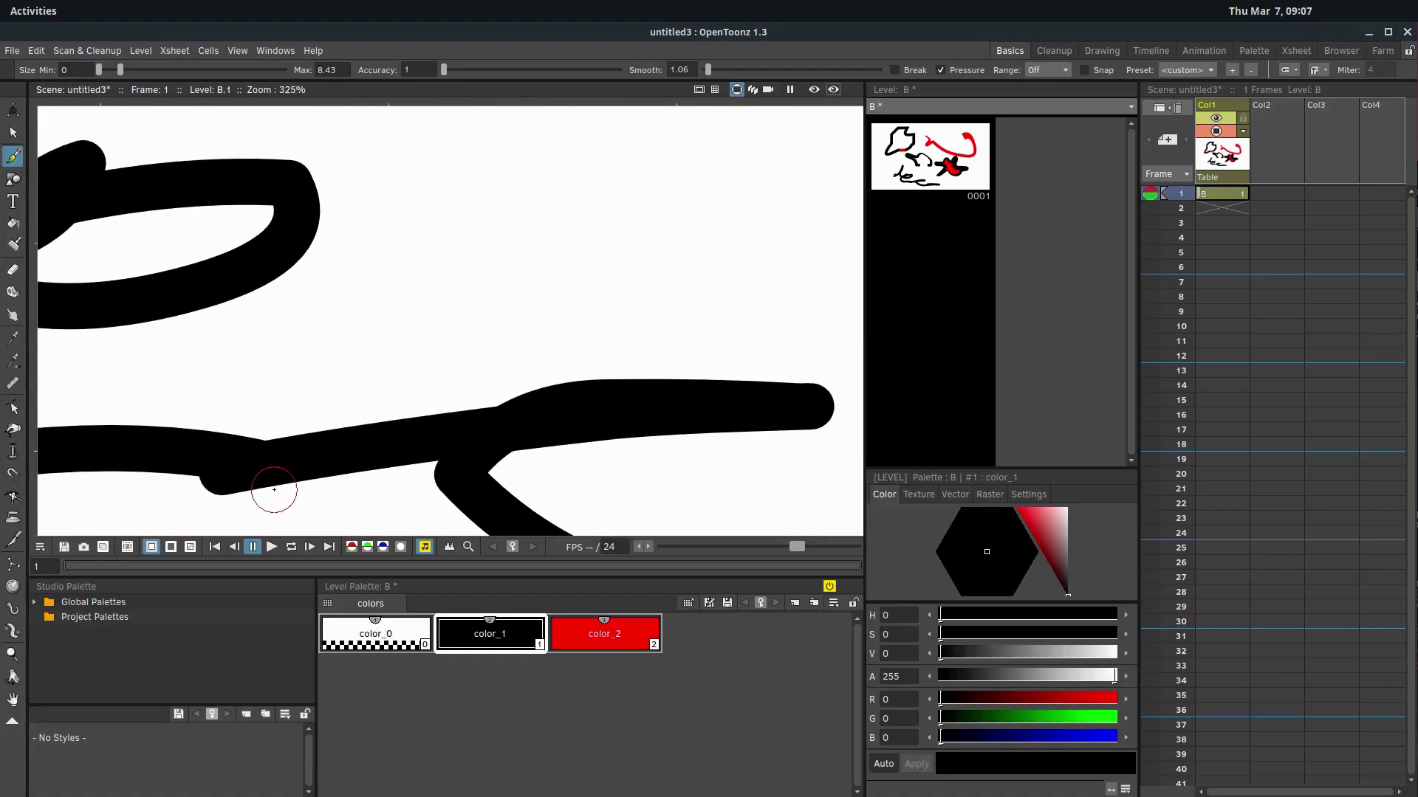
pyautogui.moveTo(207, 456); pyautogui.dragTo(358, 425)
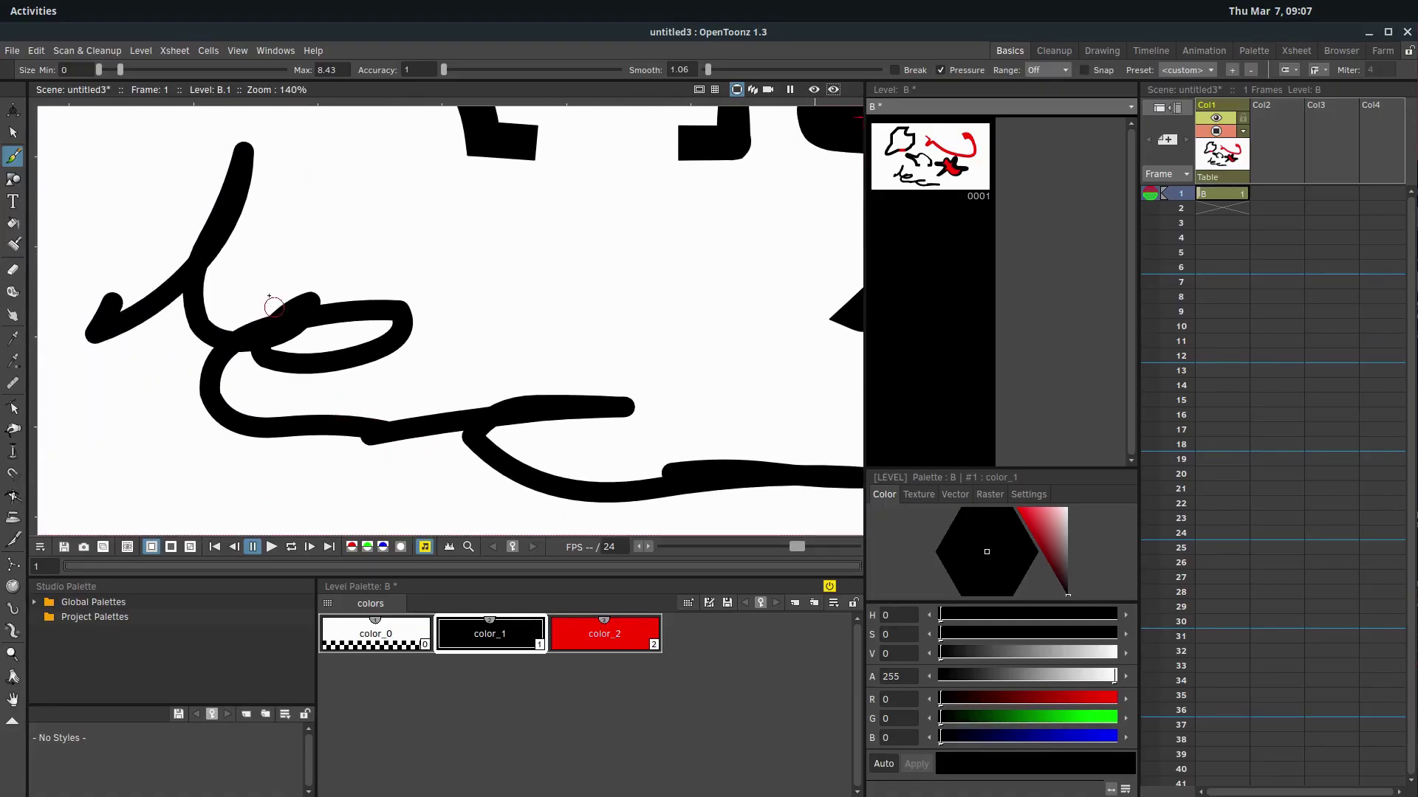
# Iron the scribble's lower, tall, looped and right-end strokes into smoother curves.
pyautogui.click(13, 517)
pyautogui.moveTo(347, 425)
pyautogui.mouseDown()
pyautogui.moveTo(482, 447)
pyautogui.moveTo(330, 443)
pyautogui.moveTo(353, 428)
pyautogui.mouseUp()
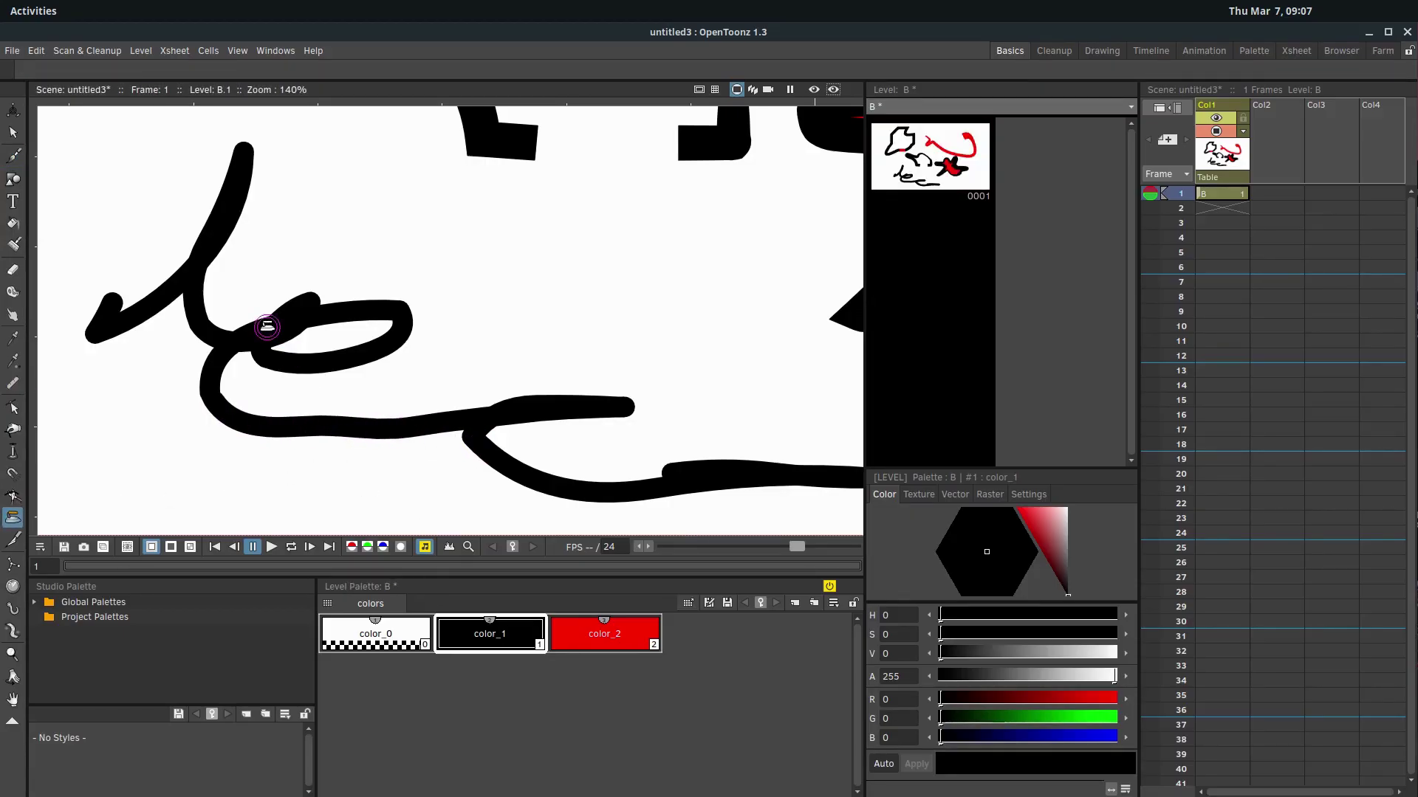
pyautogui.moveTo(267, 325)
pyautogui.mouseDown()
pyautogui.moveTo(133, 316)
pyautogui.moveTo(196, 278)
pyautogui.moveTo(225, 214)
pyautogui.mouseUp()
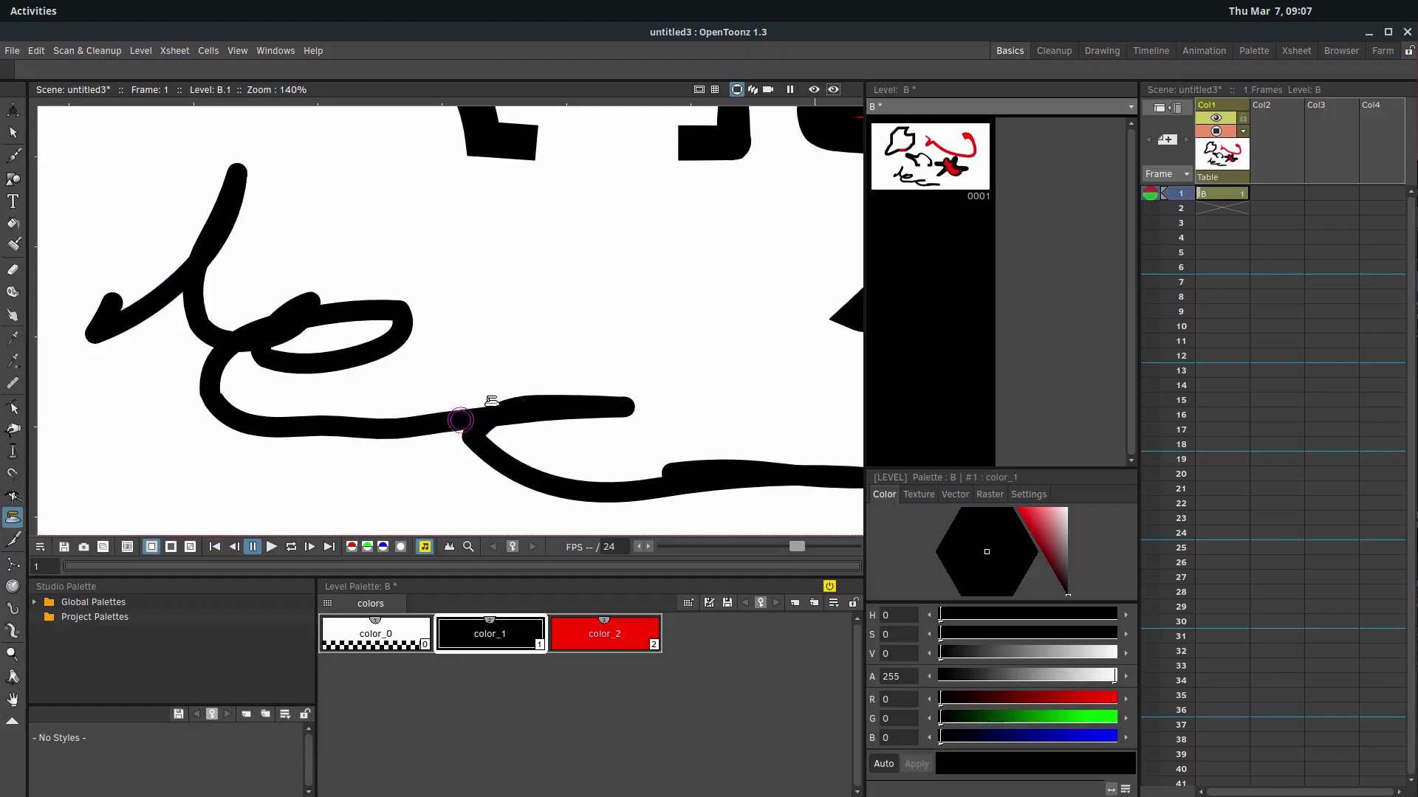
pyautogui.moveTo(460, 420)
pyautogui.mouseDown()
pyautogui.moveTo(554, 411)
pyautogui.moveTo(443, 421)
pyautogui.mouseUp()
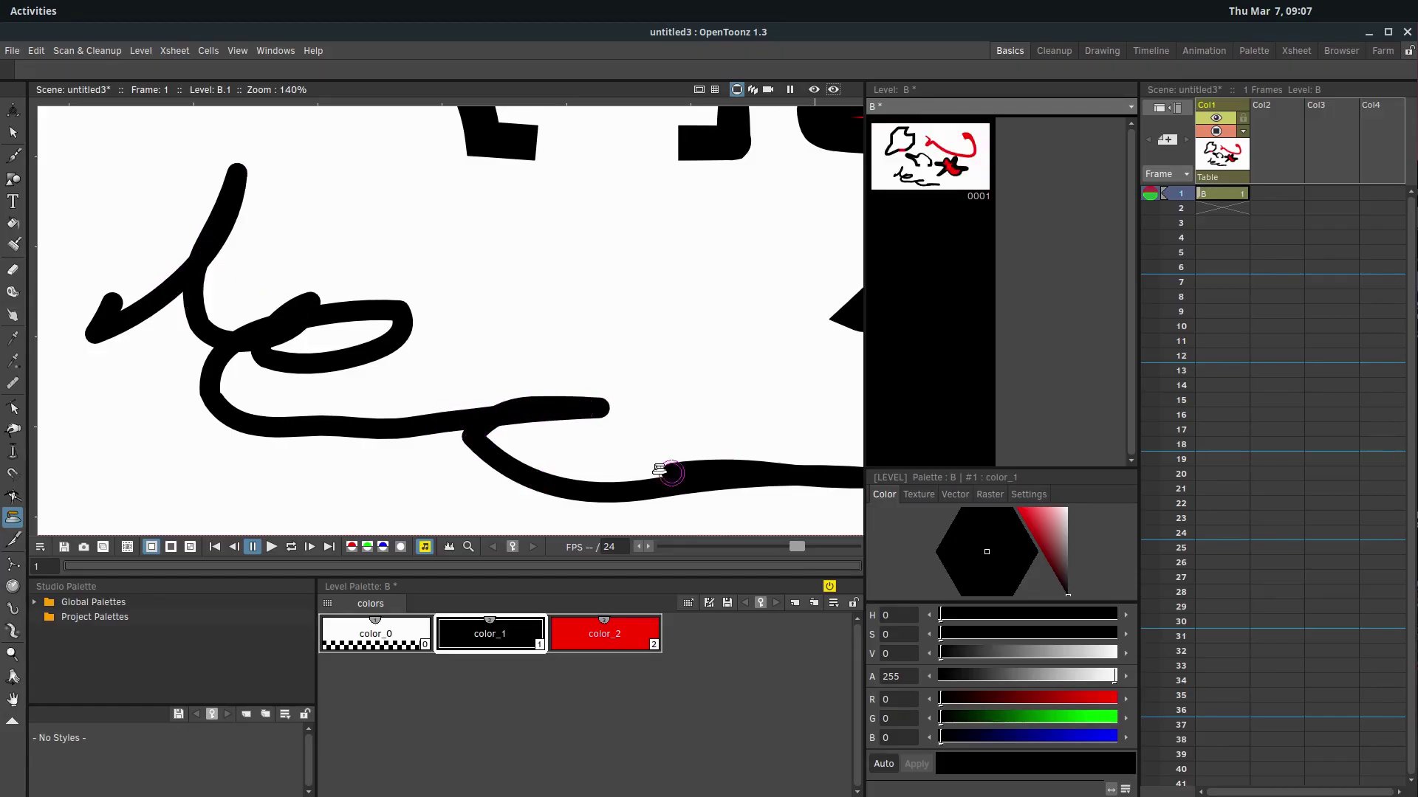
pyautogui.moveTo(659, 470); pyautogui.dragTo(58, 429)
pyautogui.scroll(-3, 497, 285)
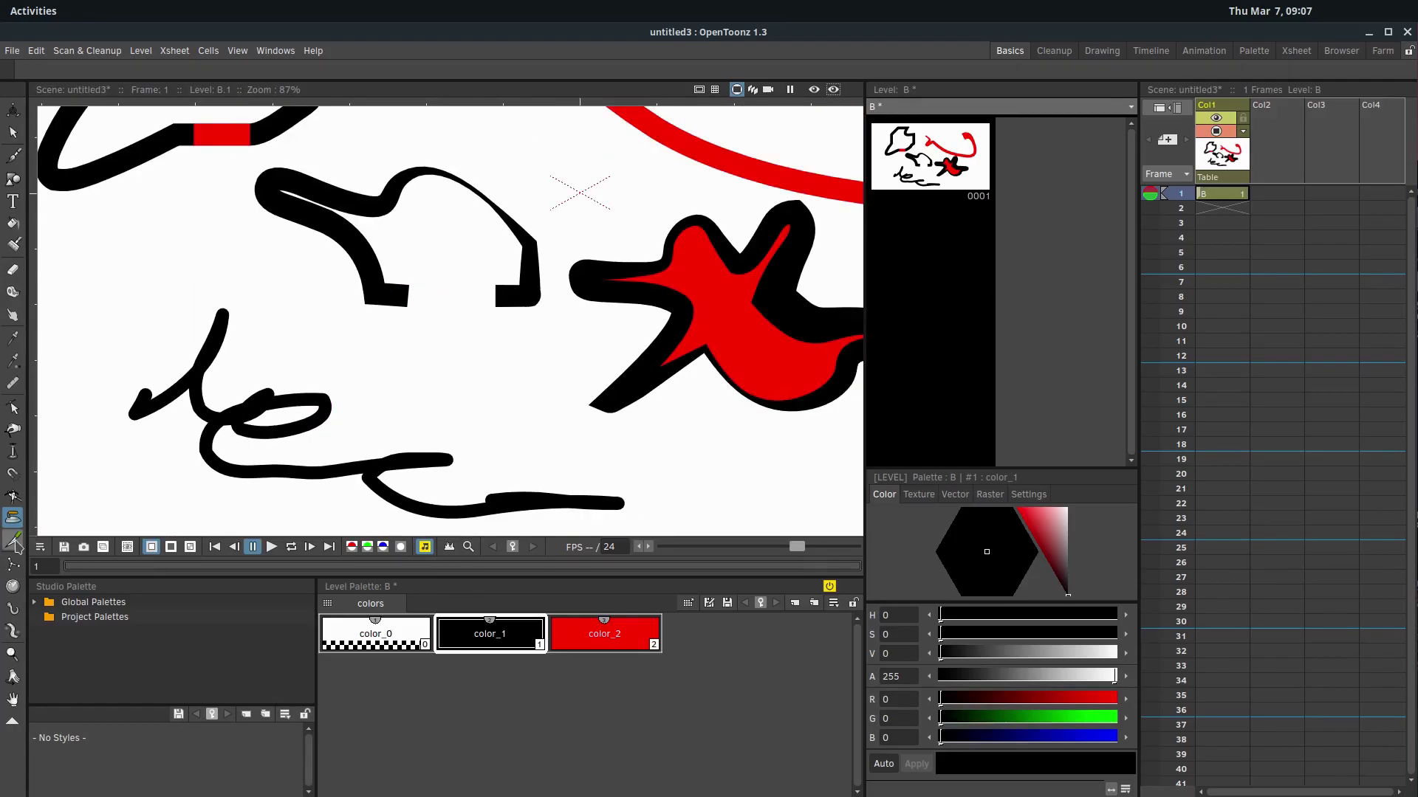
# Cut the long red stroke with the Cutter, then shift it slightly left.
pyautogui.click(14, 542)
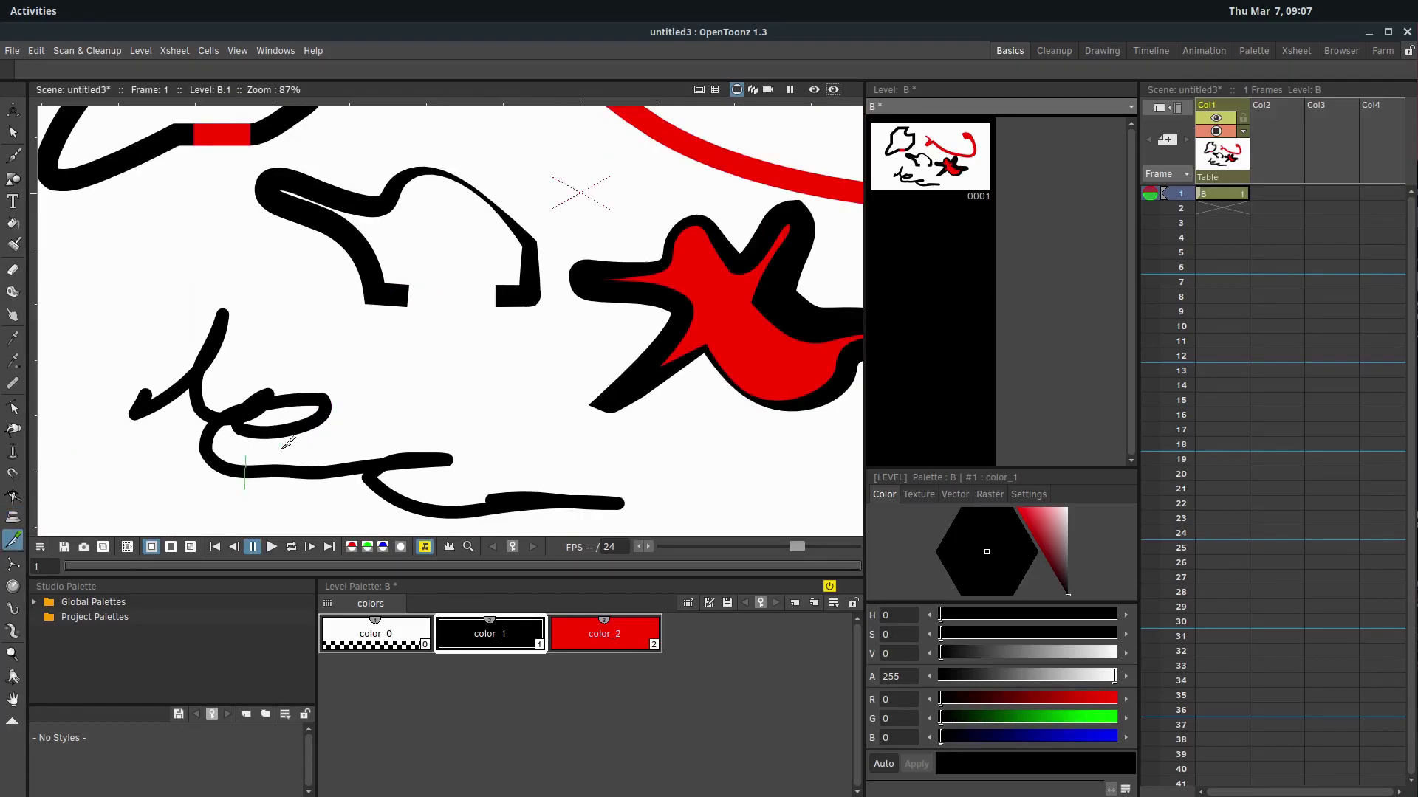
pyautogui.scroll(-2, 399, 331)
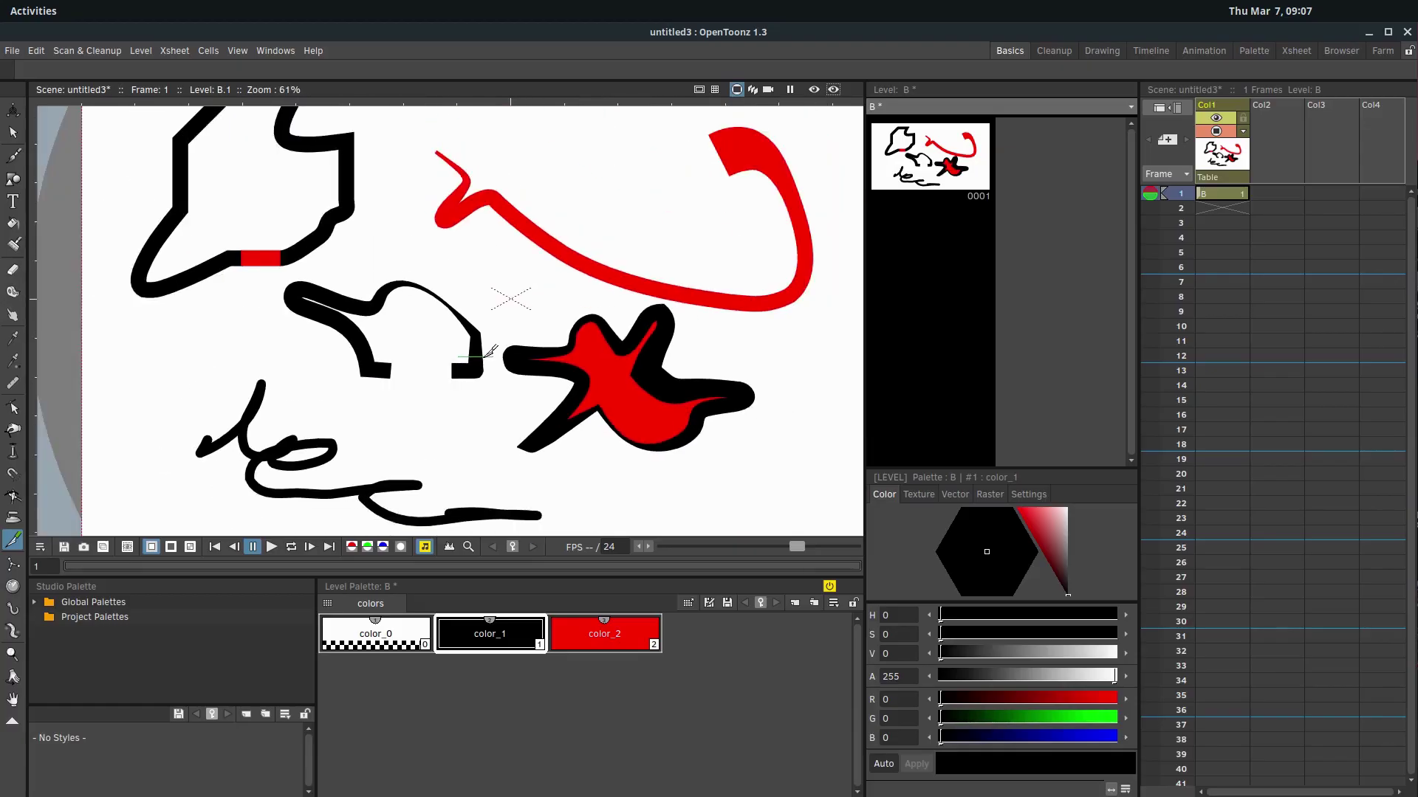
pyautogui.click(14, 132)
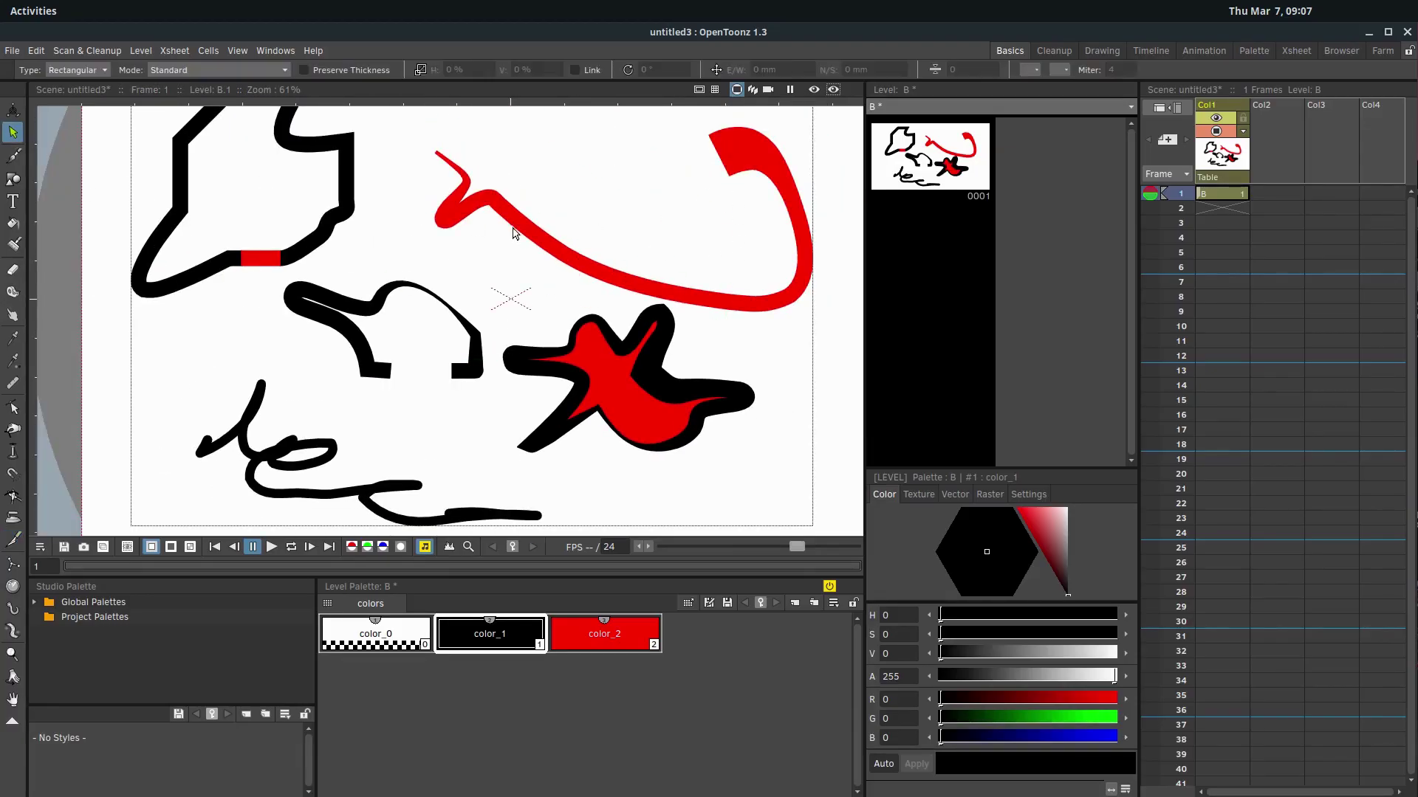
pyautogui.click(523, 221)
pyautogui.moveTo(523, 221)
pyautogui.mouseDown()
pyautogui.moveTo(564, 286)
pyautogui.moveTo(477, 220)
pyautogui.moveTo(500, 211)
pyautogui.mouseUp()
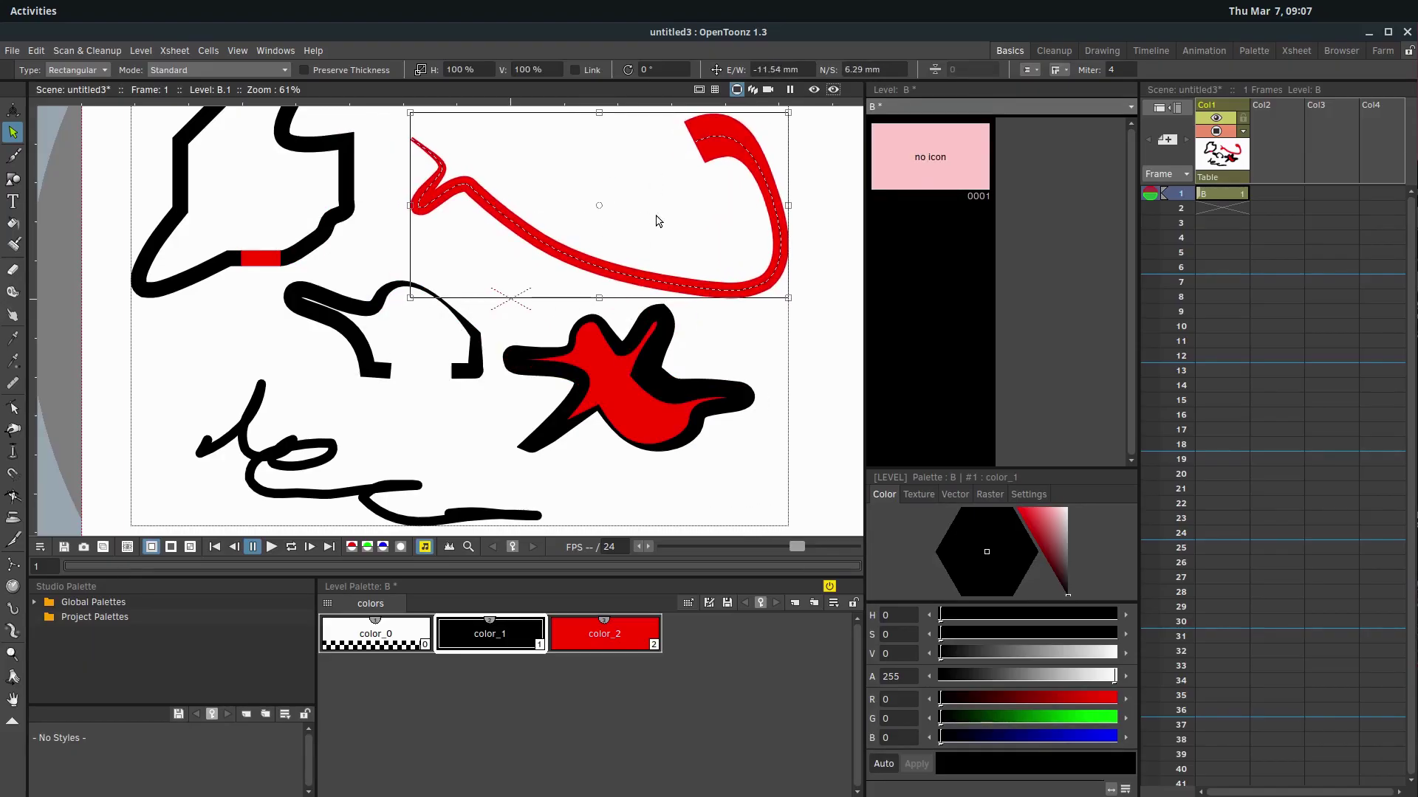
pyautogui.click(365, 250)
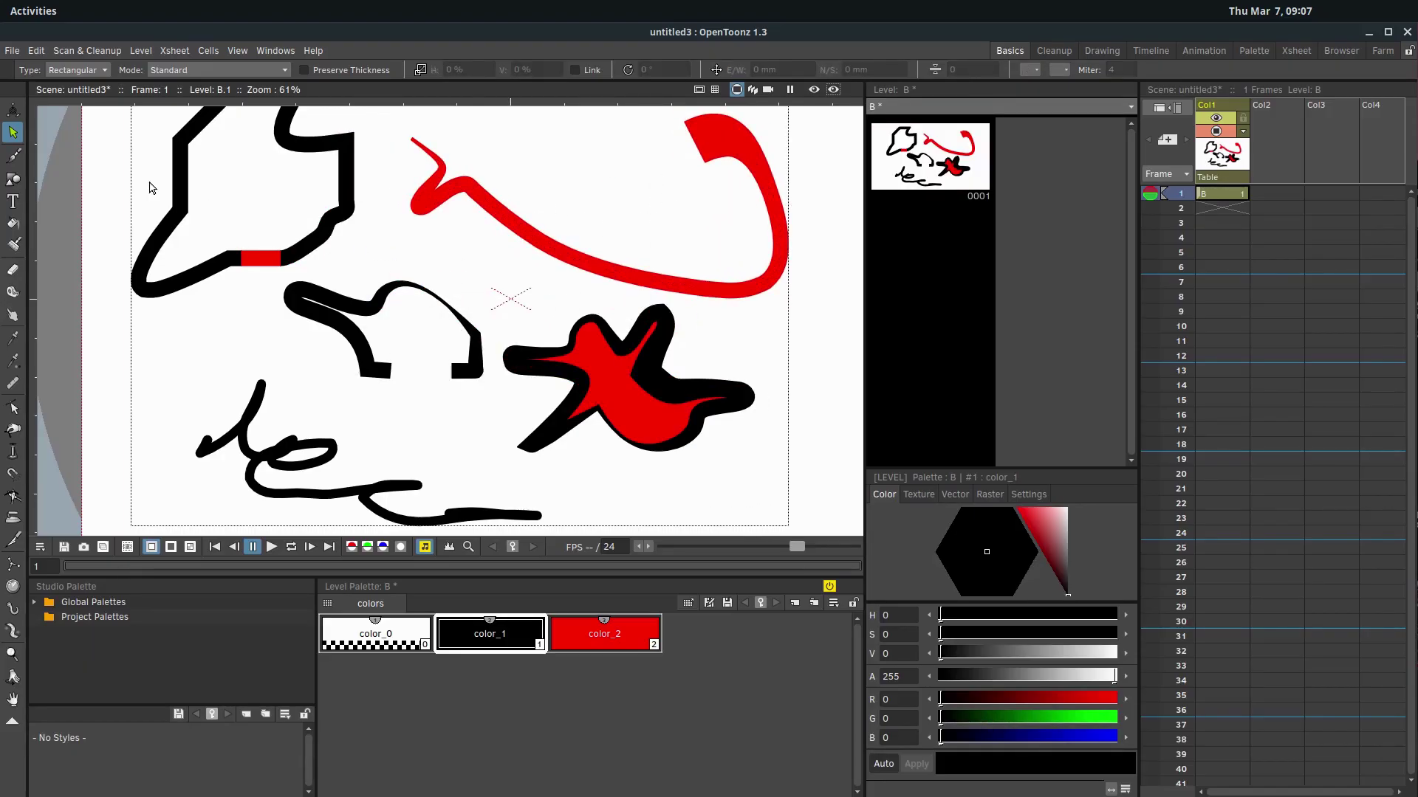
# Cut the red stroke again and pull the two pieces apart, moving the right hook right and down.
pyautogui.click(14, 540)
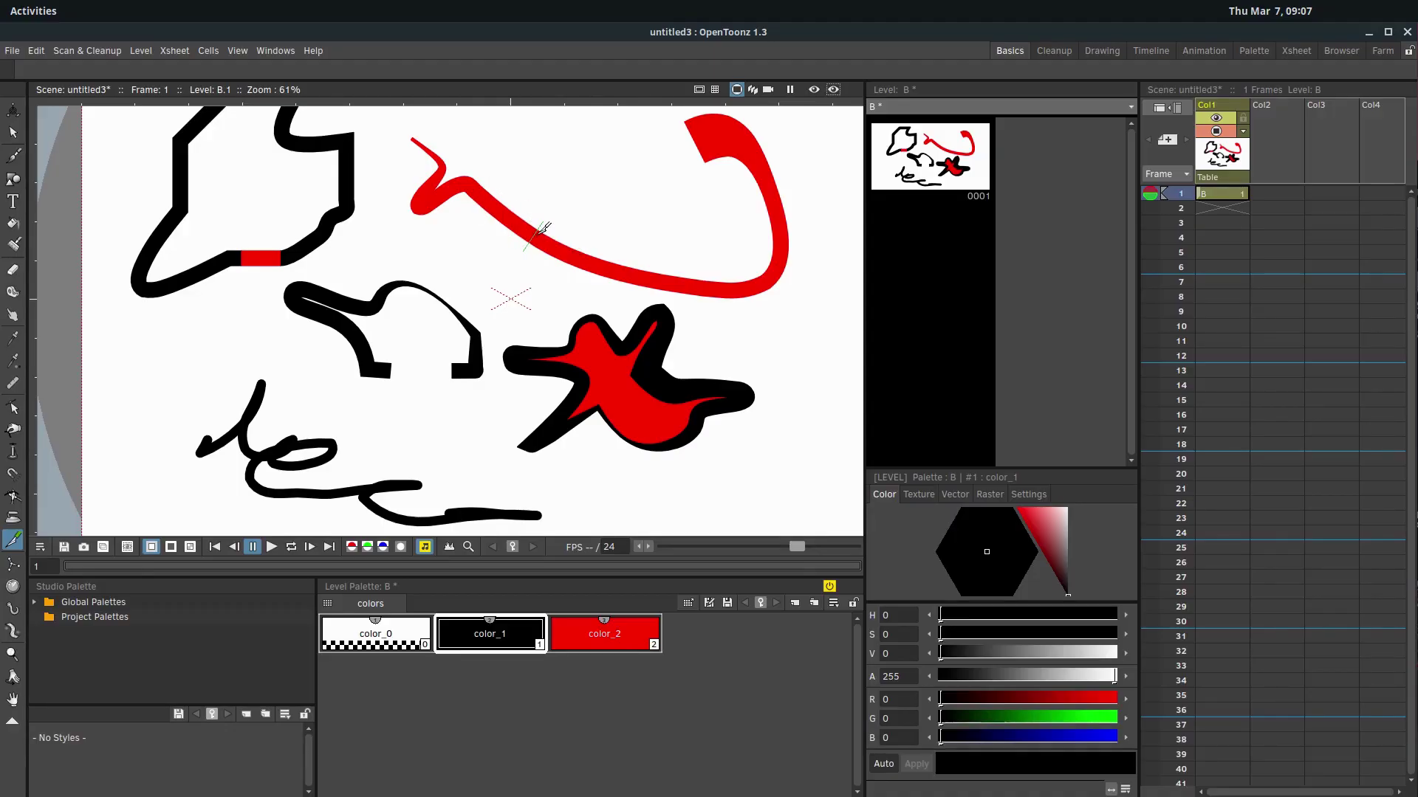
pyautogui.click(13, 132)
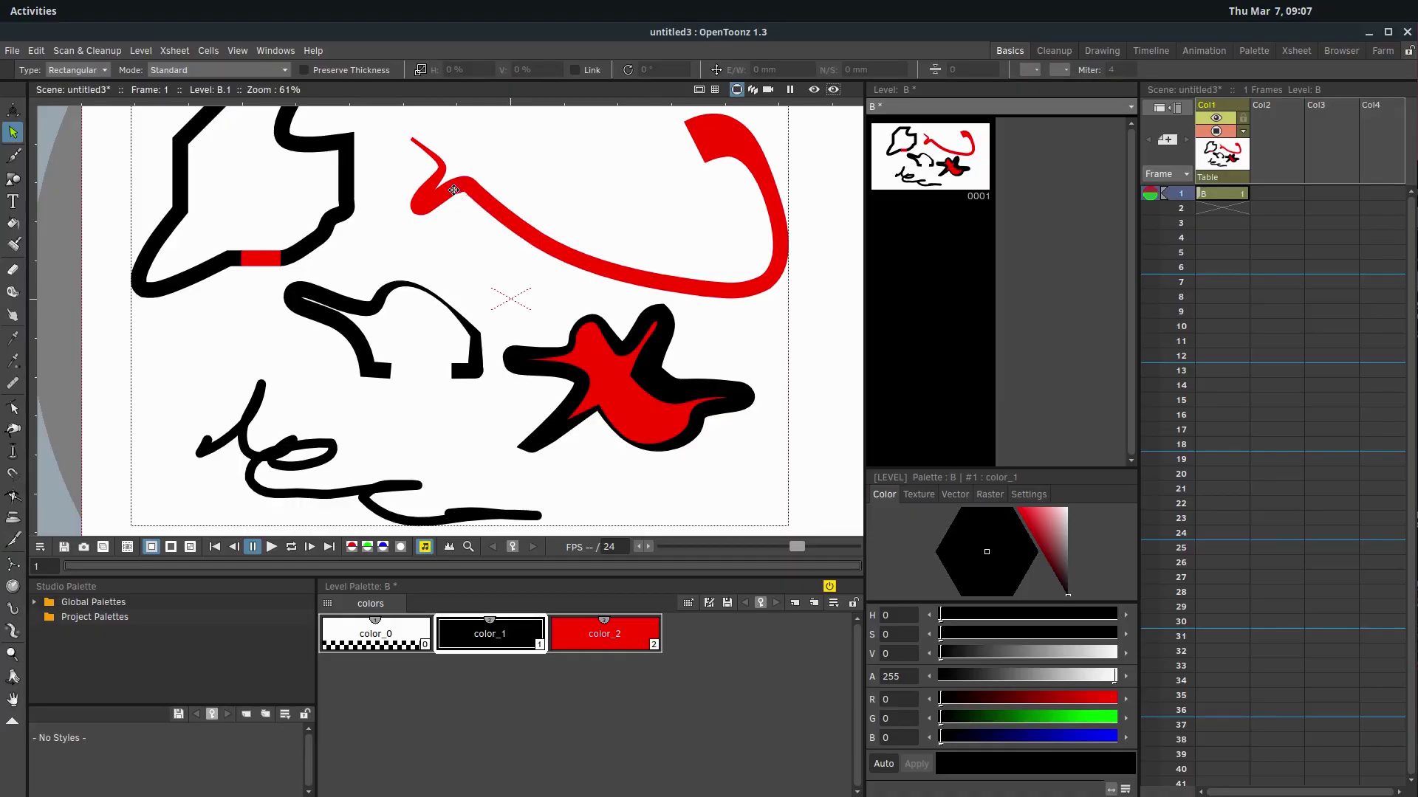
pyautogui.moveTo(453, 190)
pyautogui.mouseDown()
pyautogui.moveTo(409, 227)
pyautogui.moveTo(445, 186)
pyautogui.mouseUp()
pyautogui.click(593, 260)
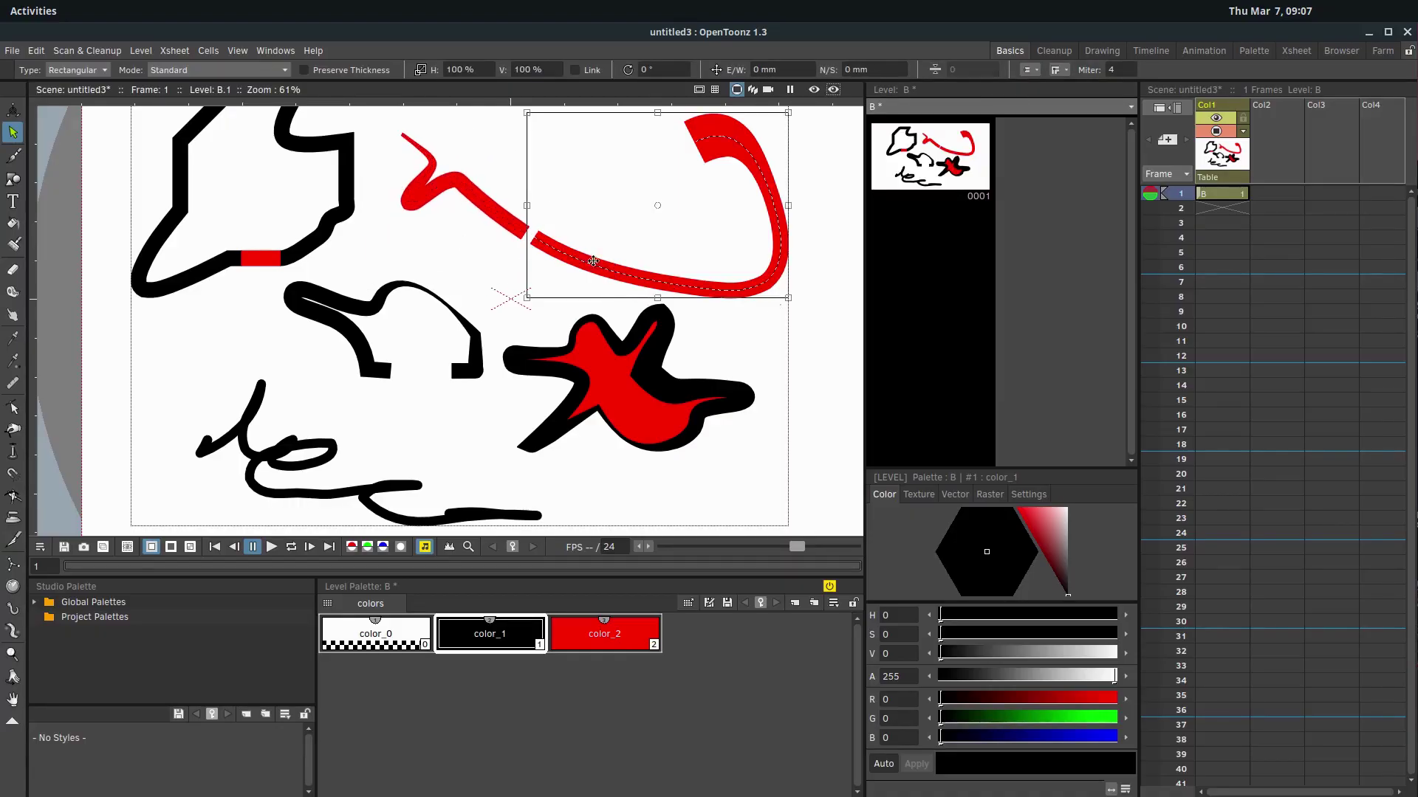
pyautogui.moveTo(593, 261); pyautogui.dragTo(620, 271)
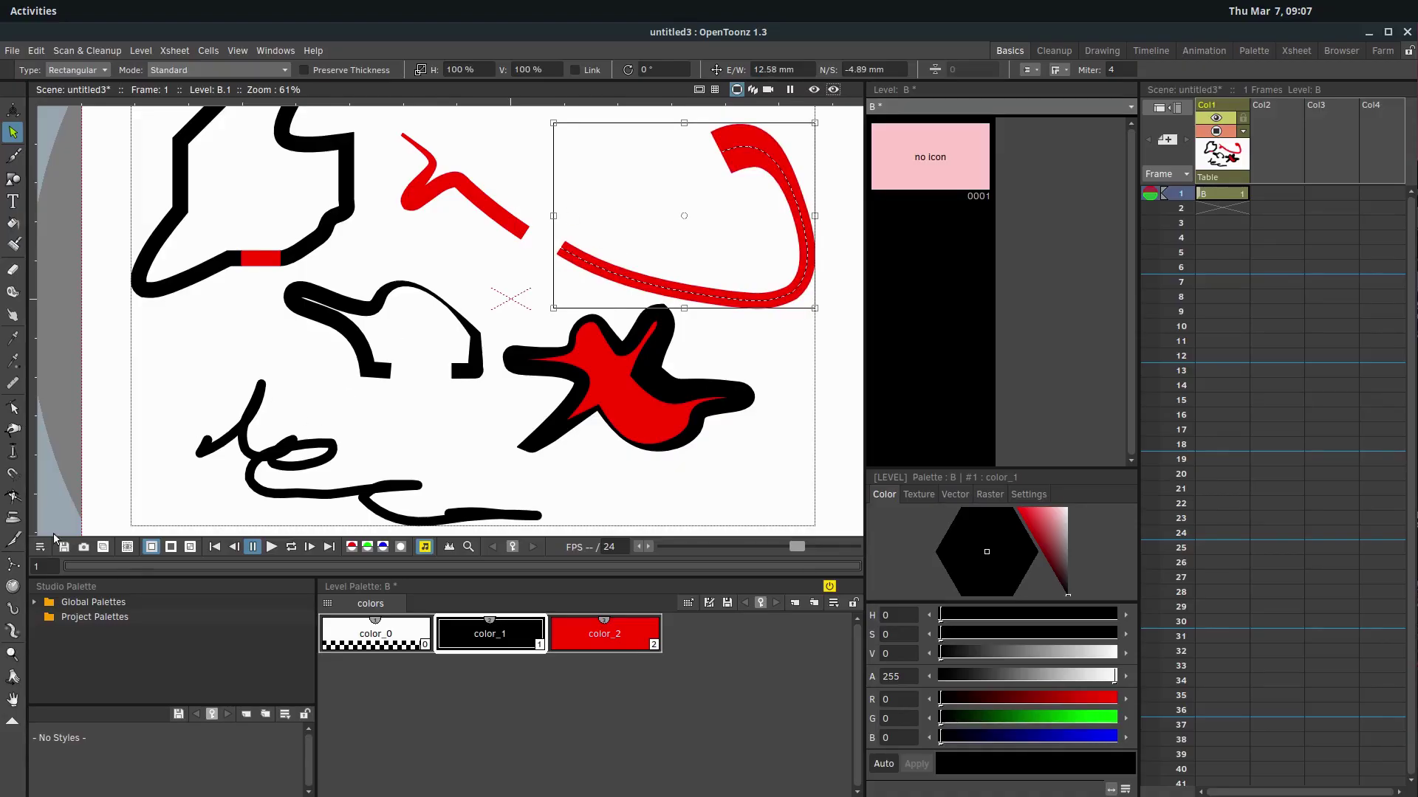
# Nudge the right red piece back left to fine-tune the gap.
pyautogui.click(313, 252)
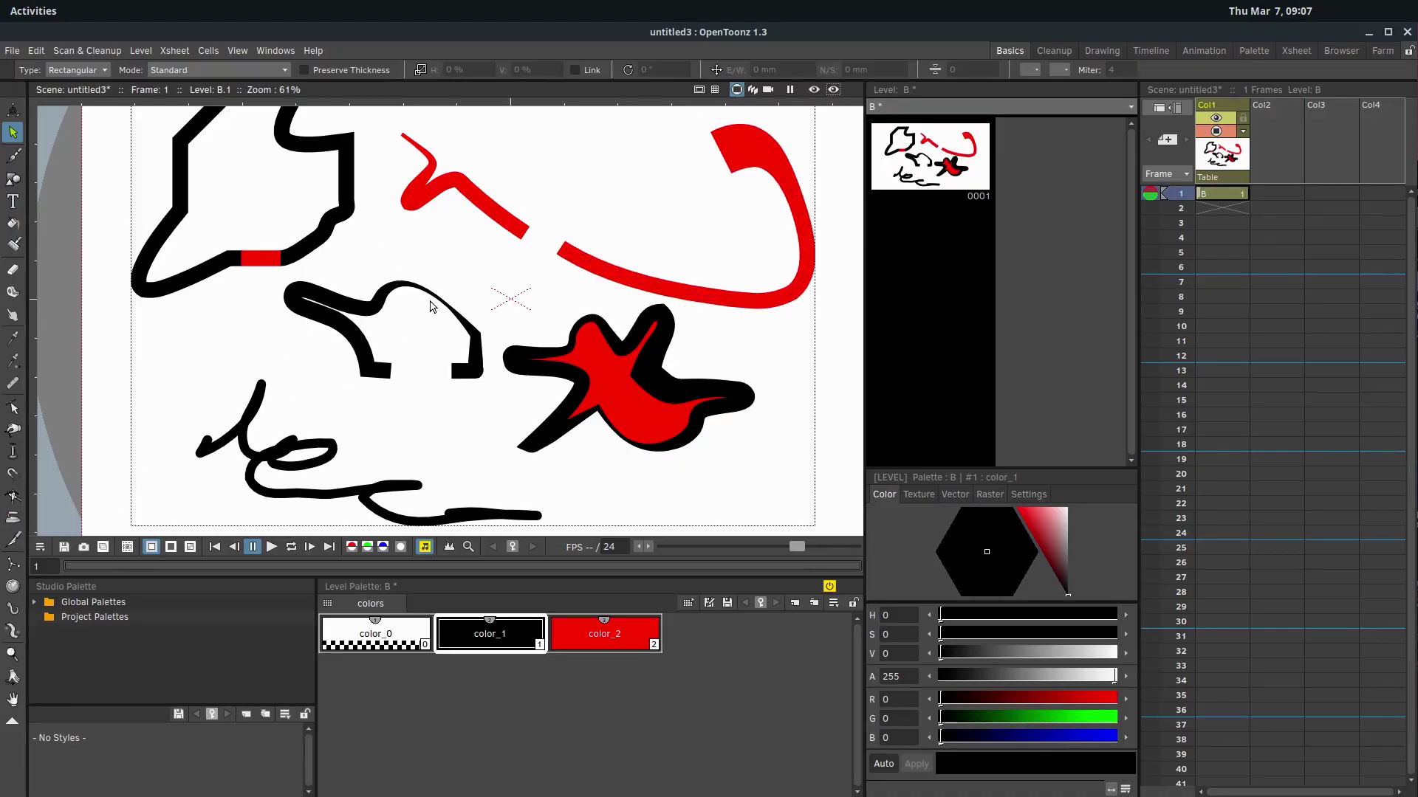
pyautogui.click(389, 295)
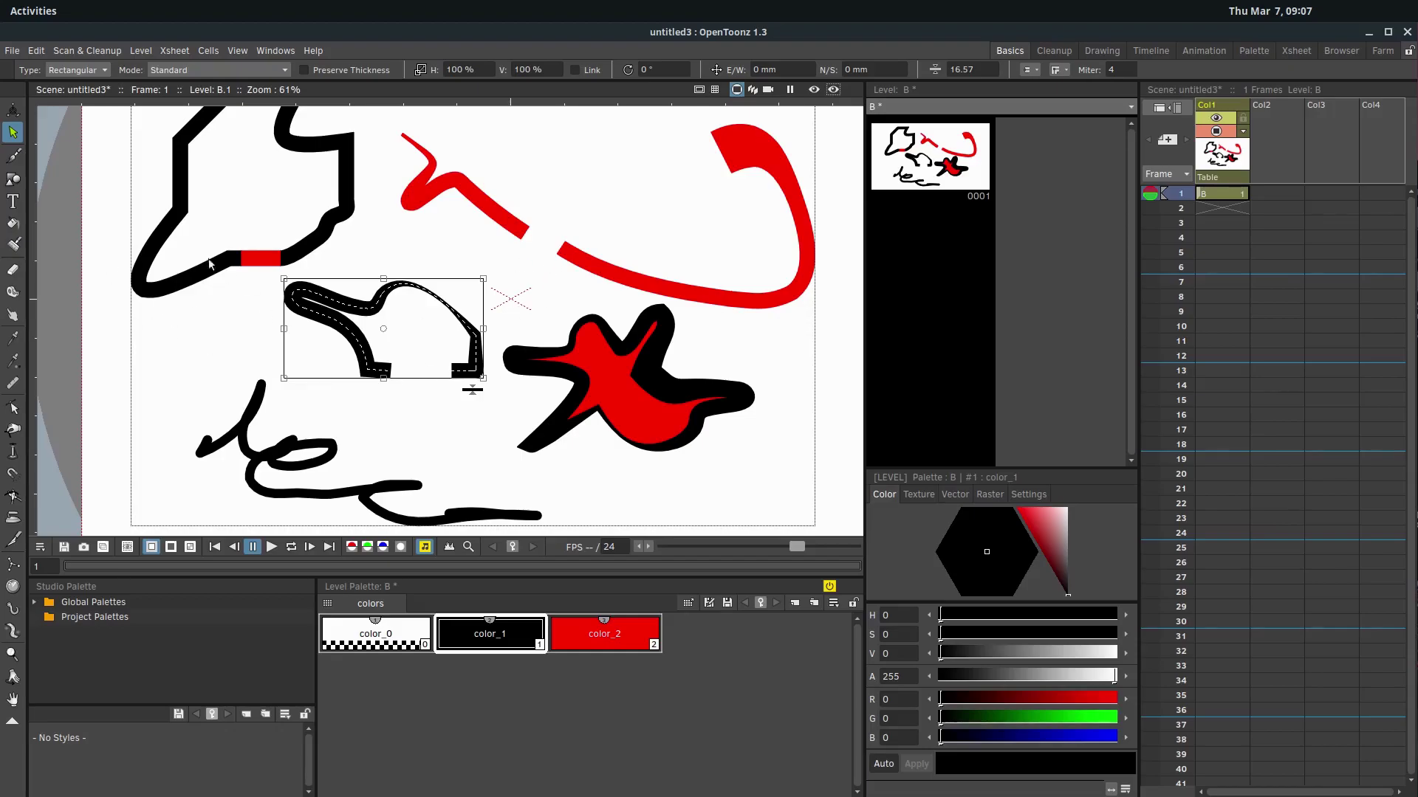
pyautogui.click(664, 278)
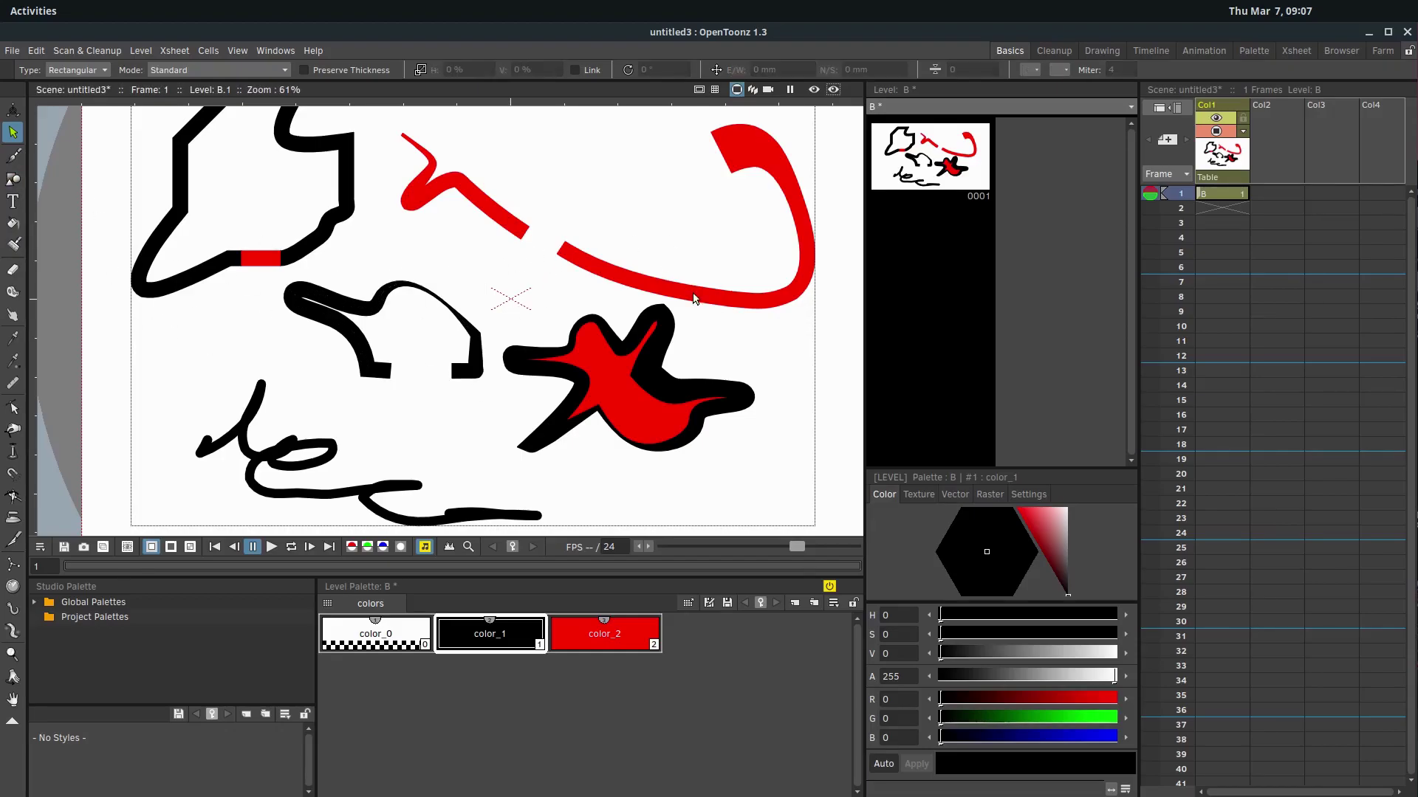
pyautogui.click(694, 299)
pyautogui.moveTo(694, 299); pyautogui.dragTo(675, 294)
pyautogui.click(459, 278)
pyautogui.scroll(-2, 463, 277)
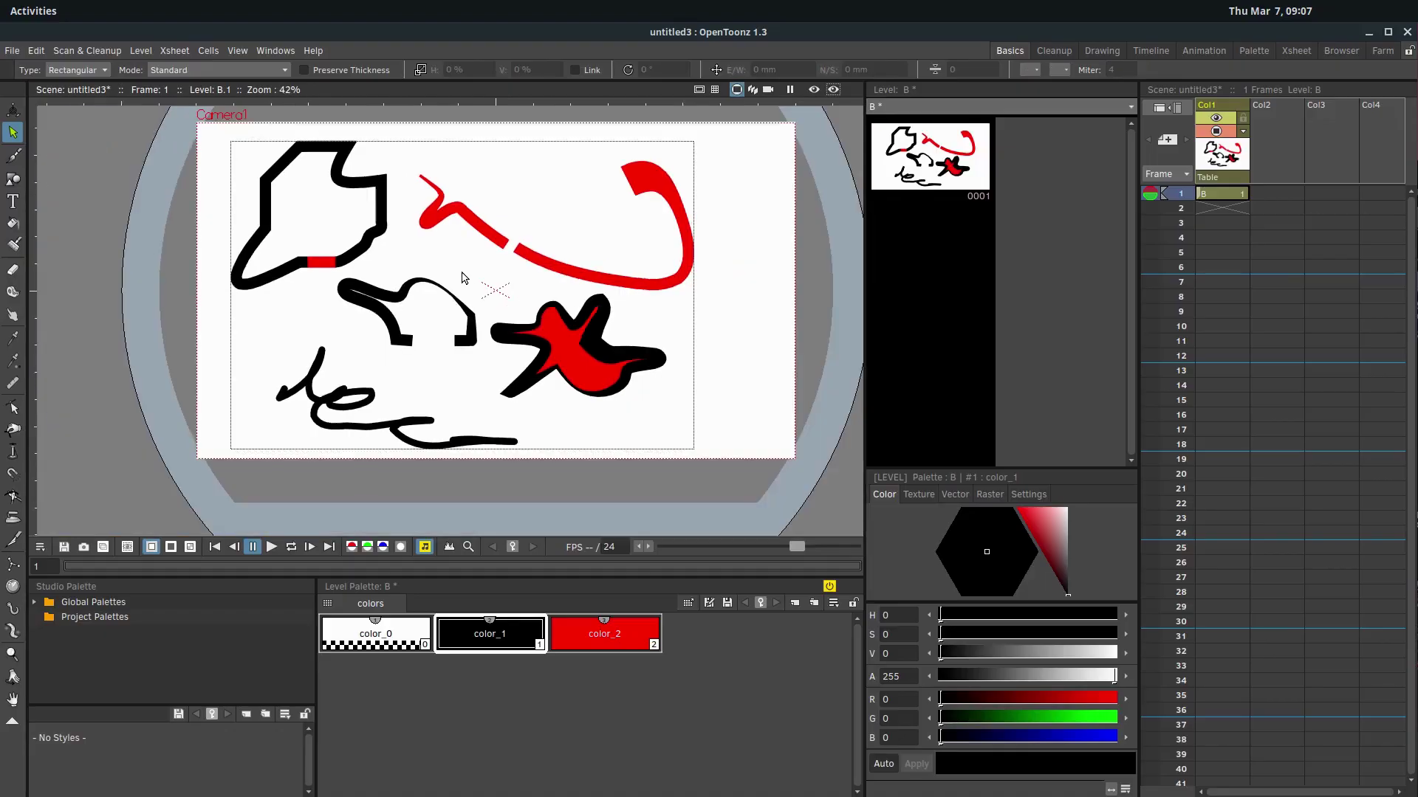
pyautogui.scroll(1, 463, 278)
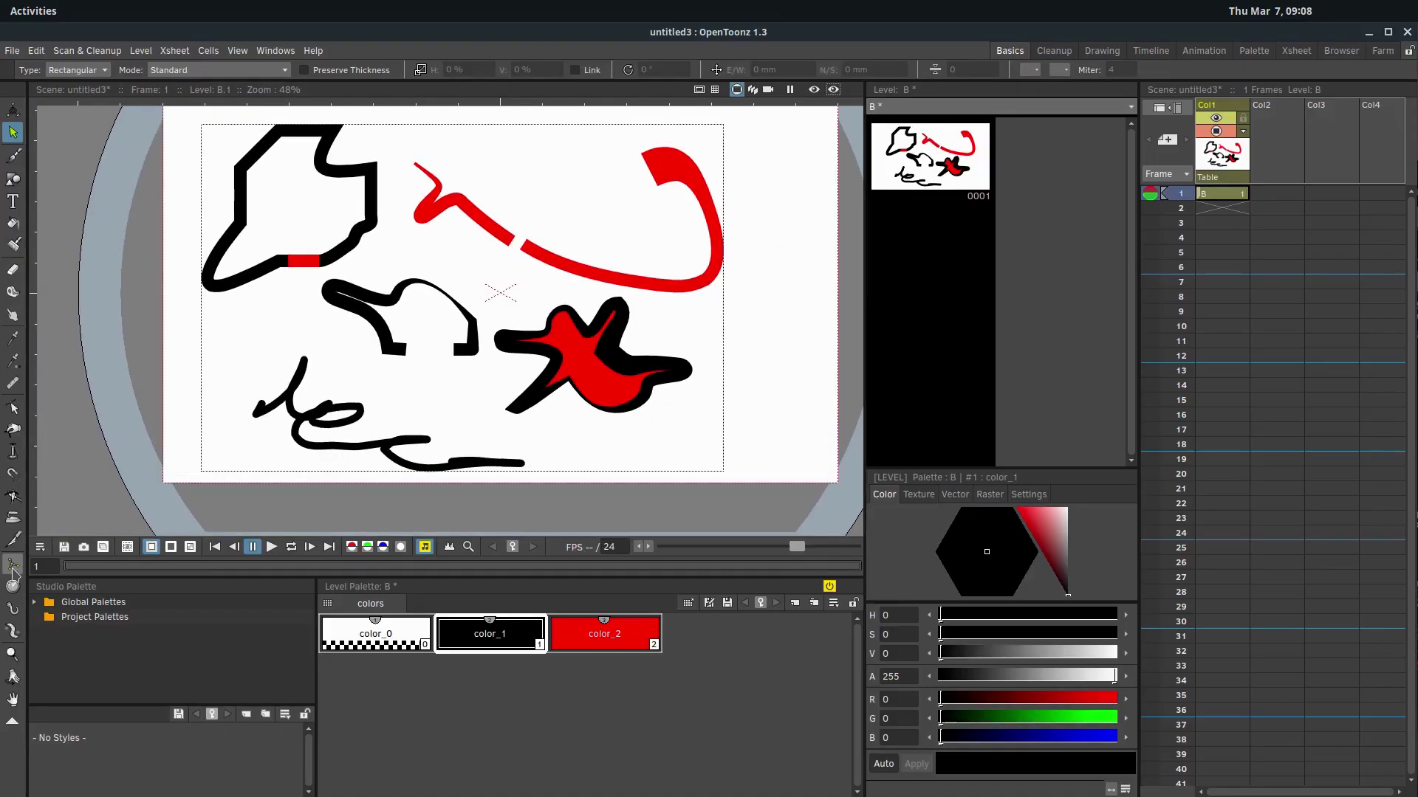
pyautogui.moveTo(572, 203); pyautogui.dragTo(537, 228)
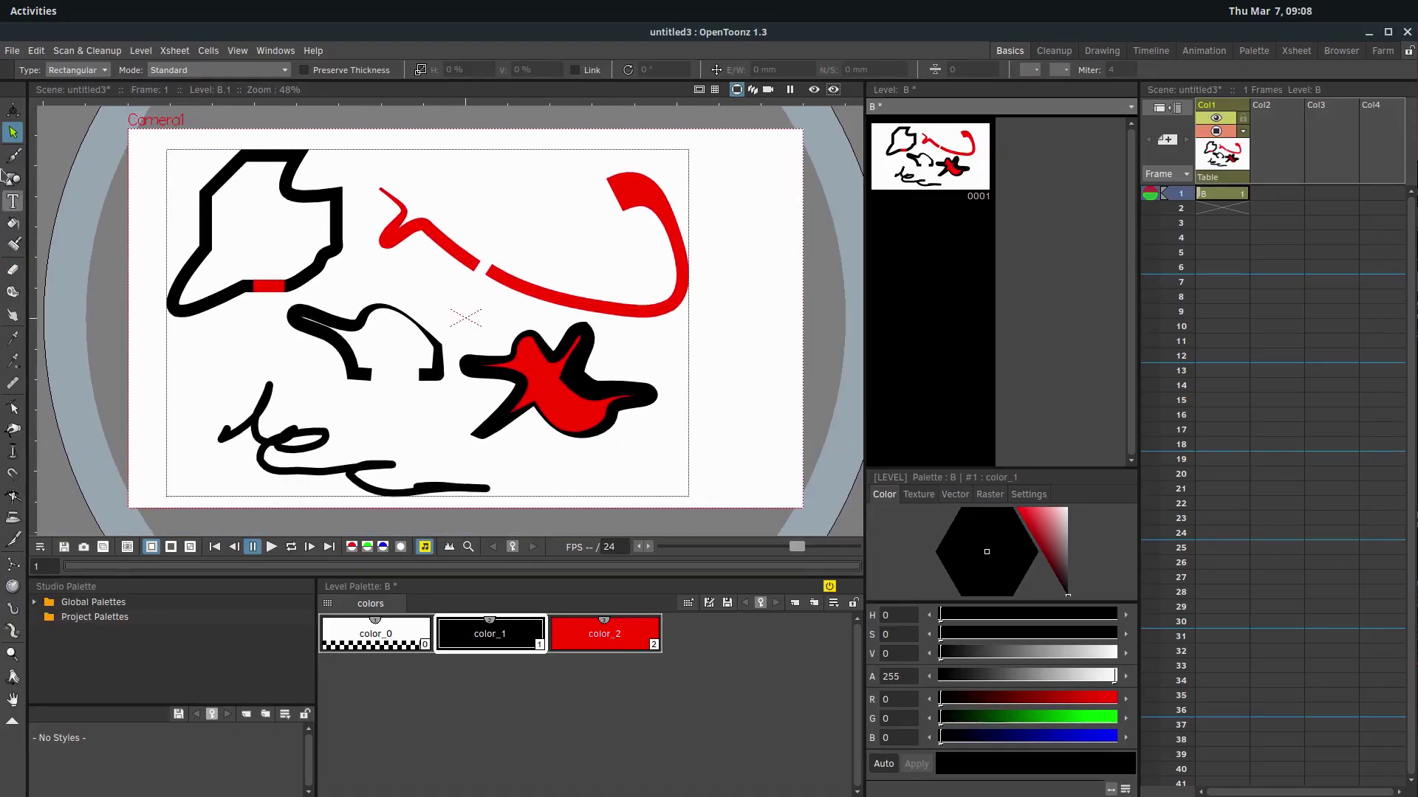